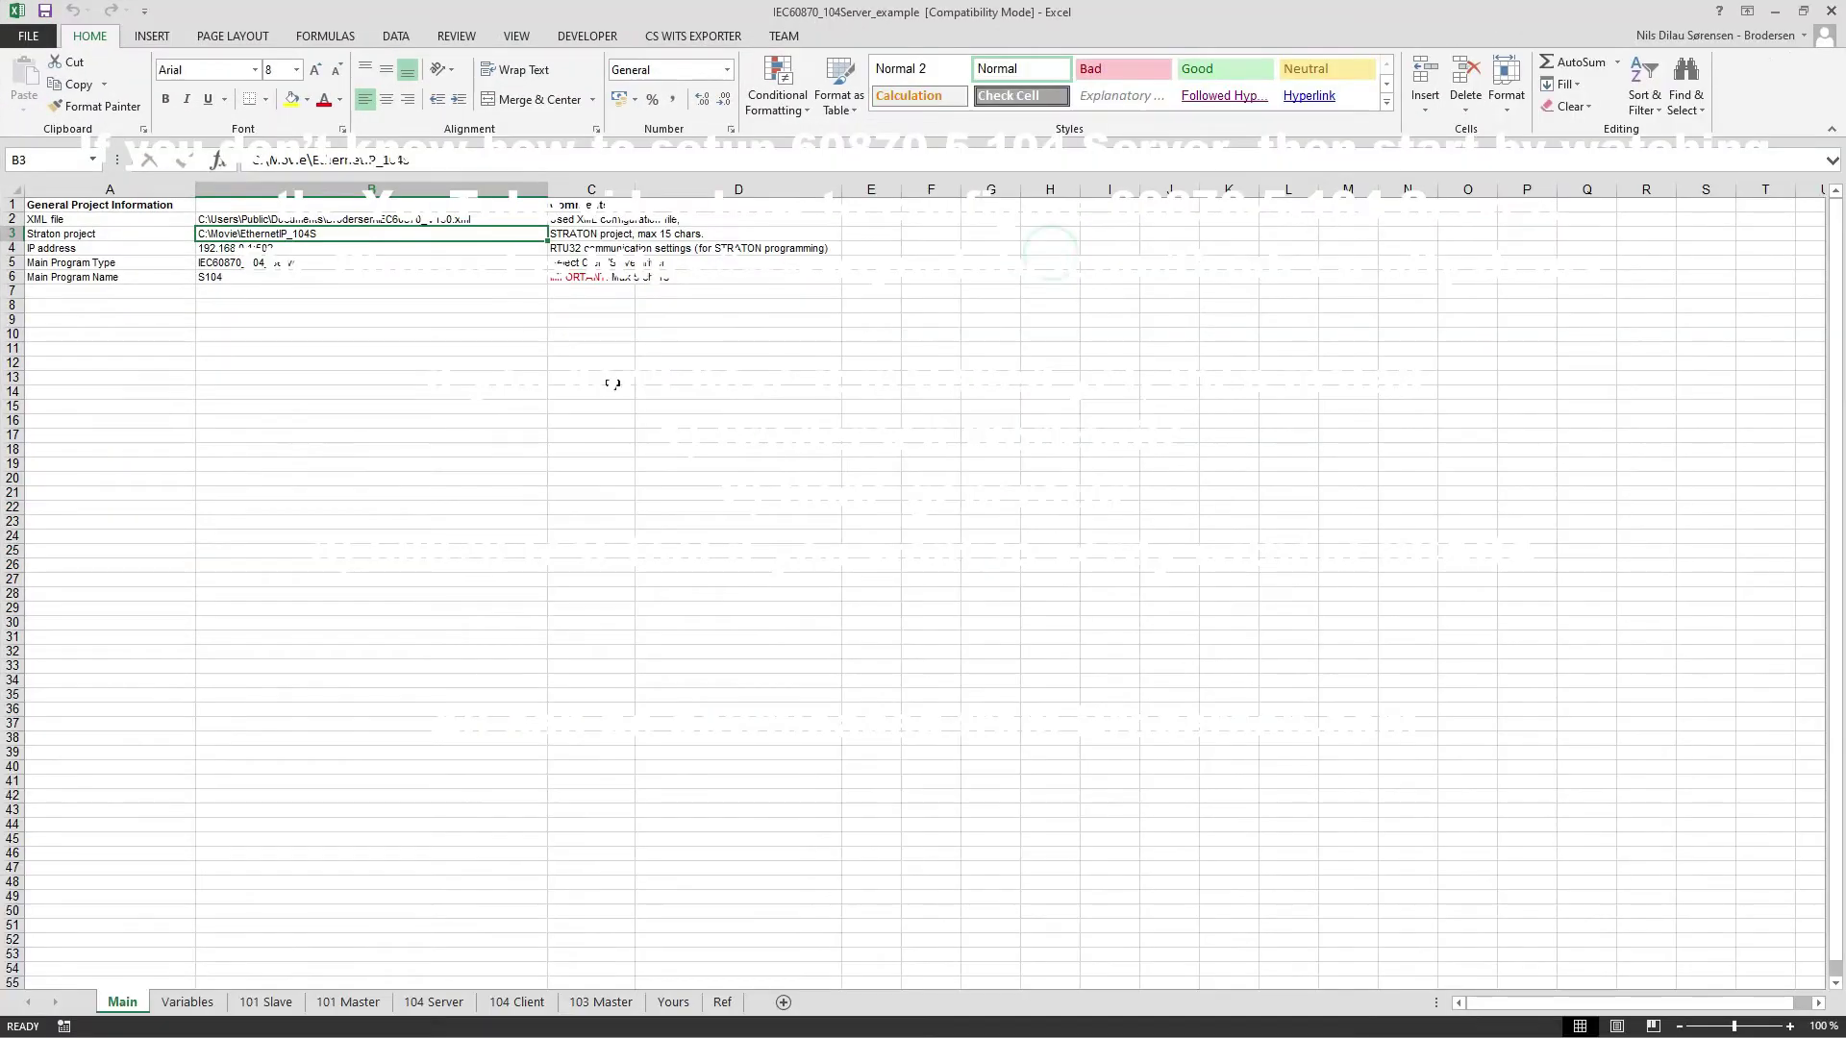
- Insert a block of blank rows above the end-of-list marker on the Variables sheet, making room for 24 more signals
scroll(555, 334, "up", 5)
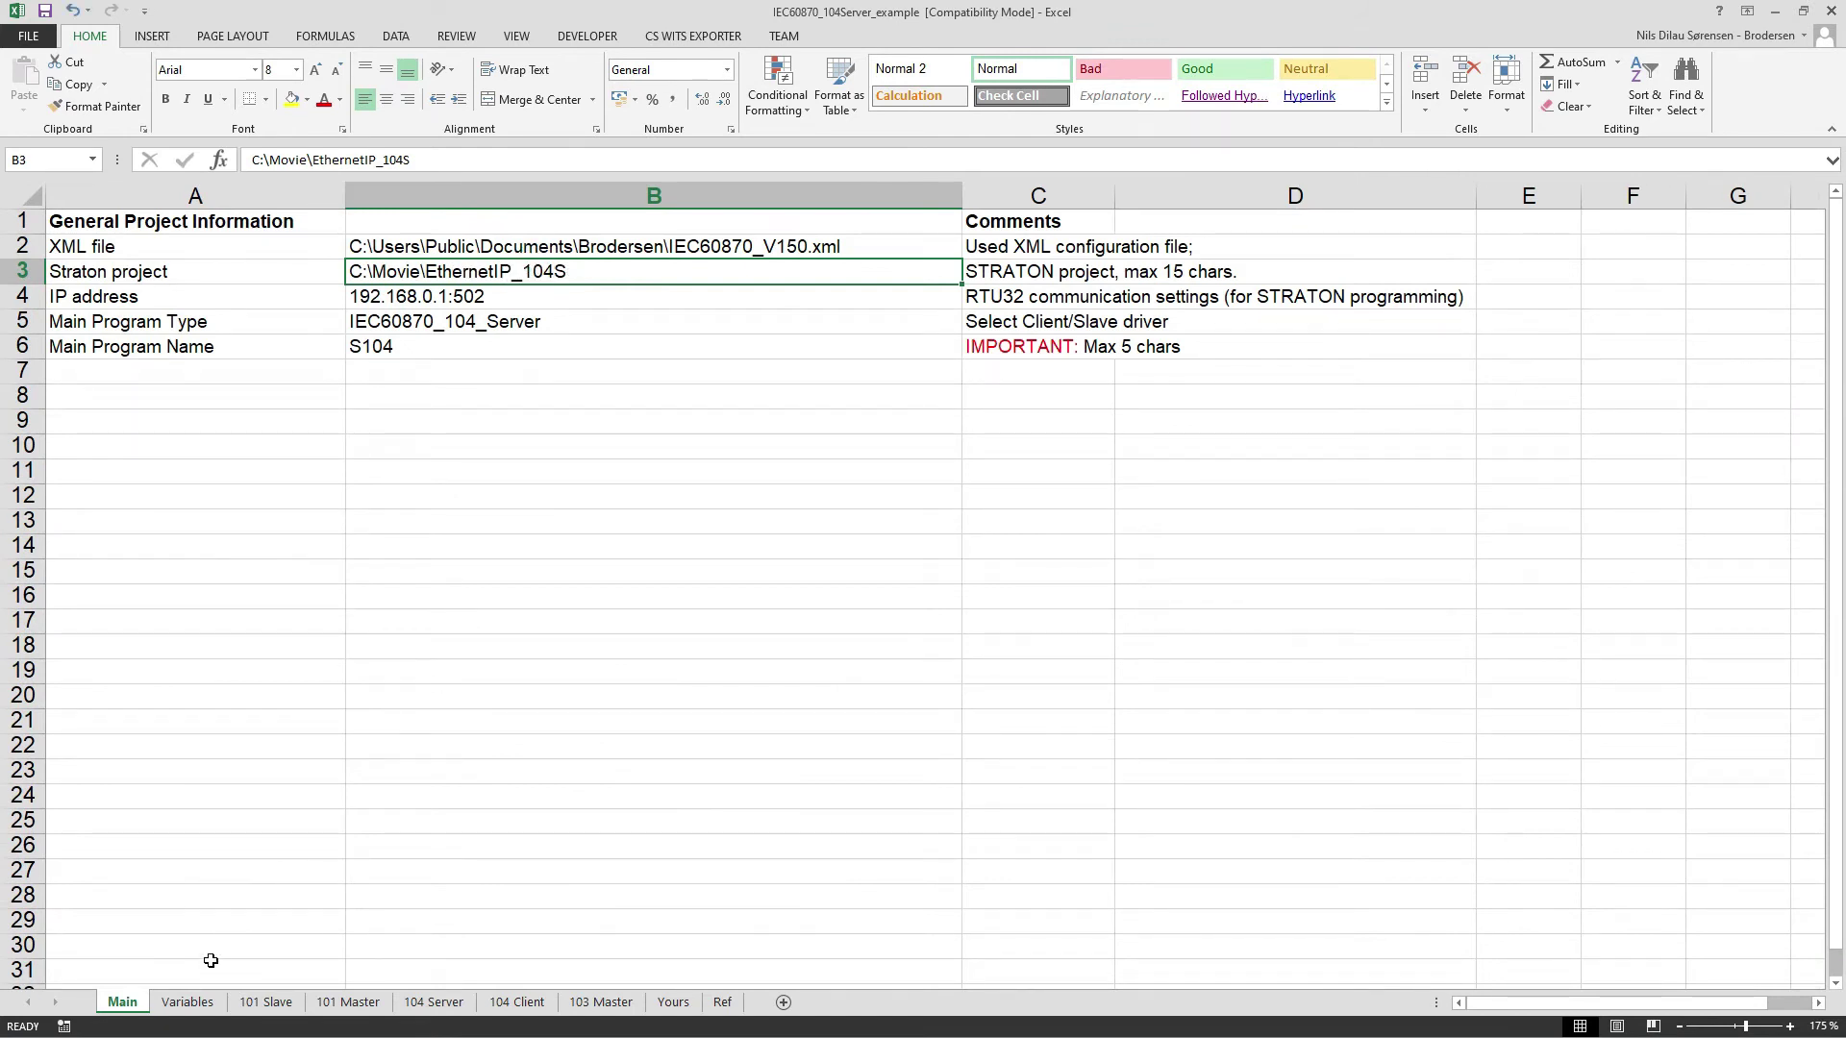
left_click(188, 1001)
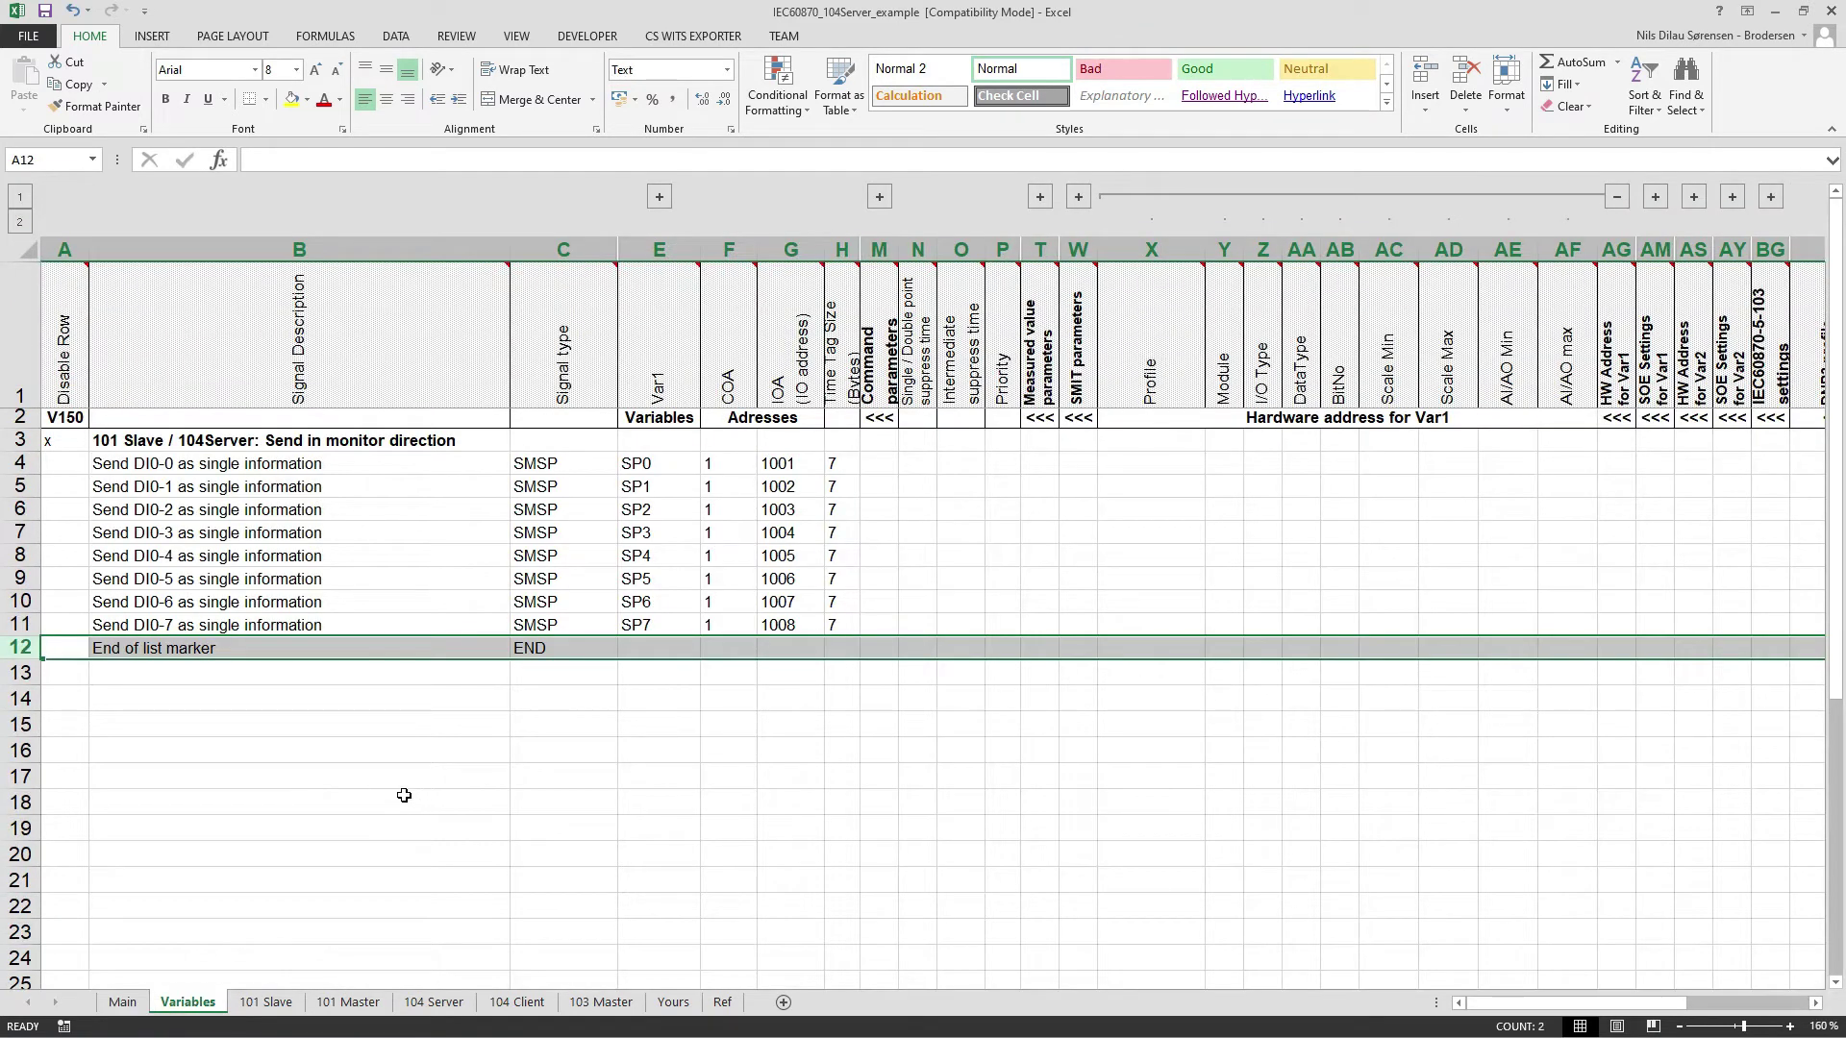
scroll(405, 664, "up", 1)
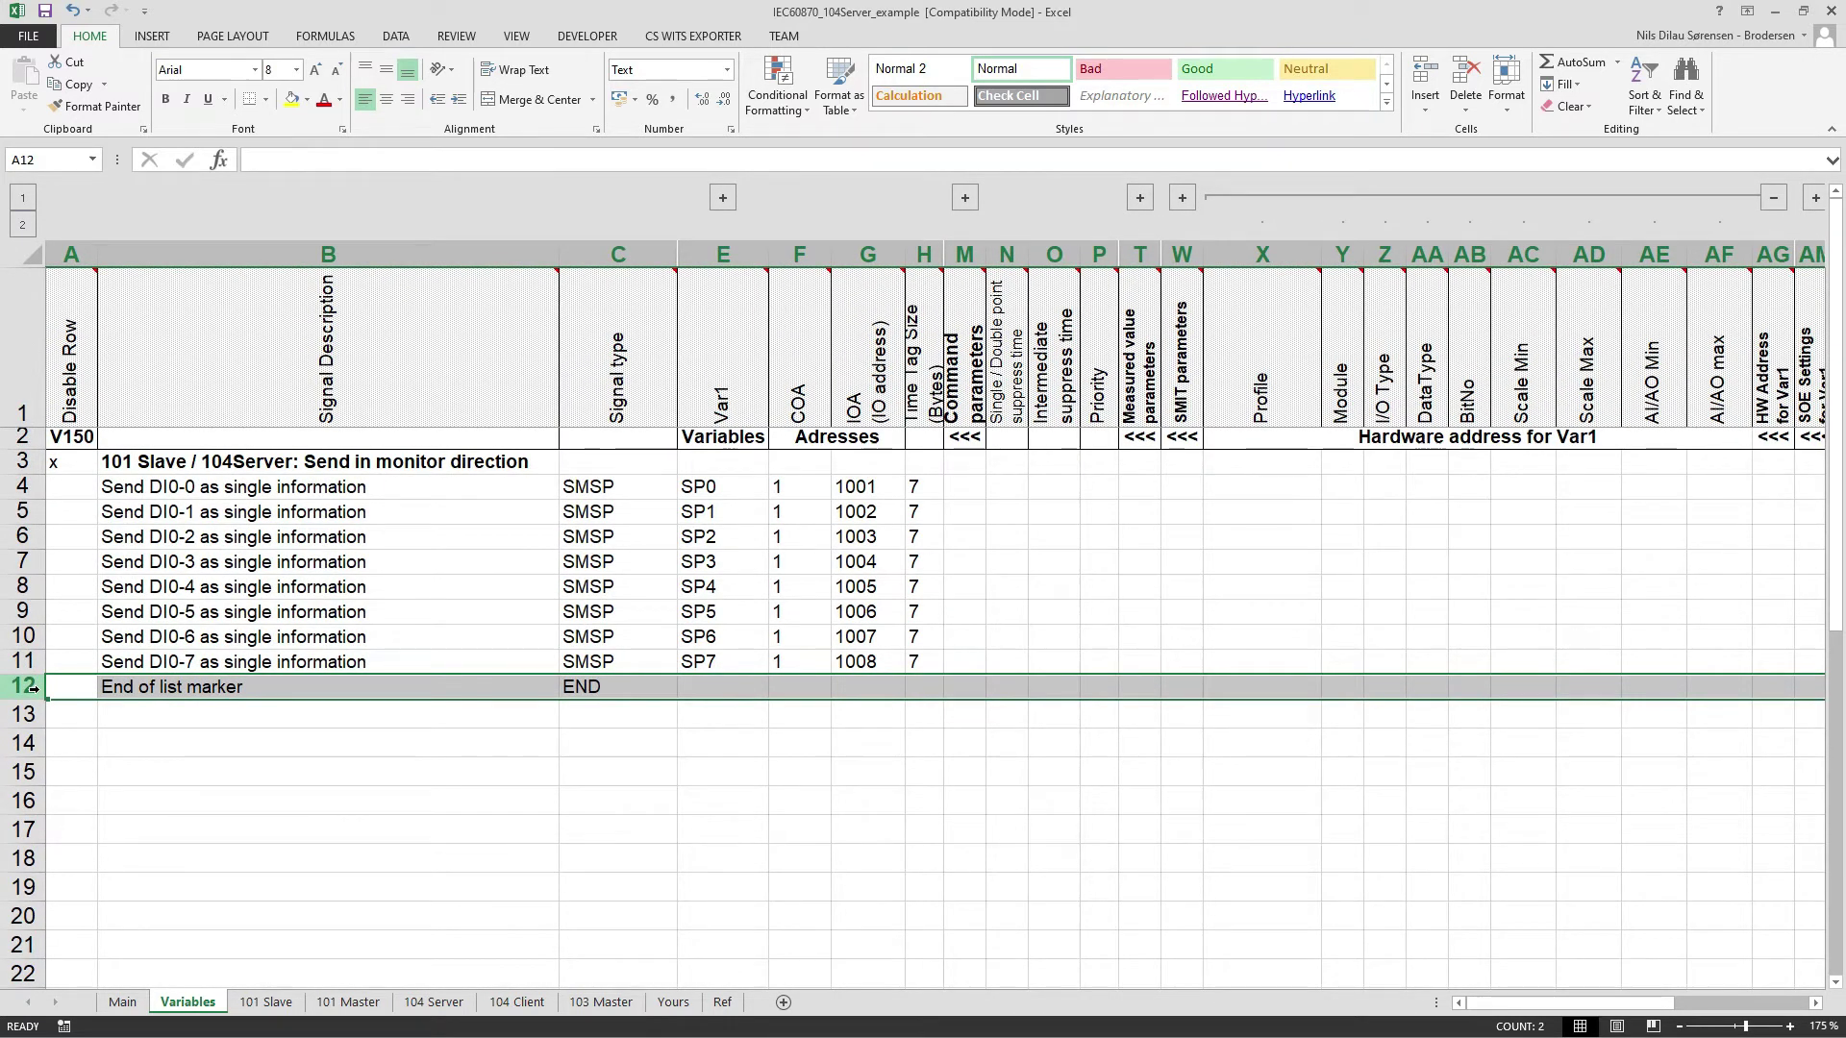
key("ctrl+shift+plus")
key("ctrl+shift+plus")
key("ctrl+shift+plus")
key("ctrl+shift+plus")
key("ctrl+shift+plus")
key("ctrl+shift+plus")
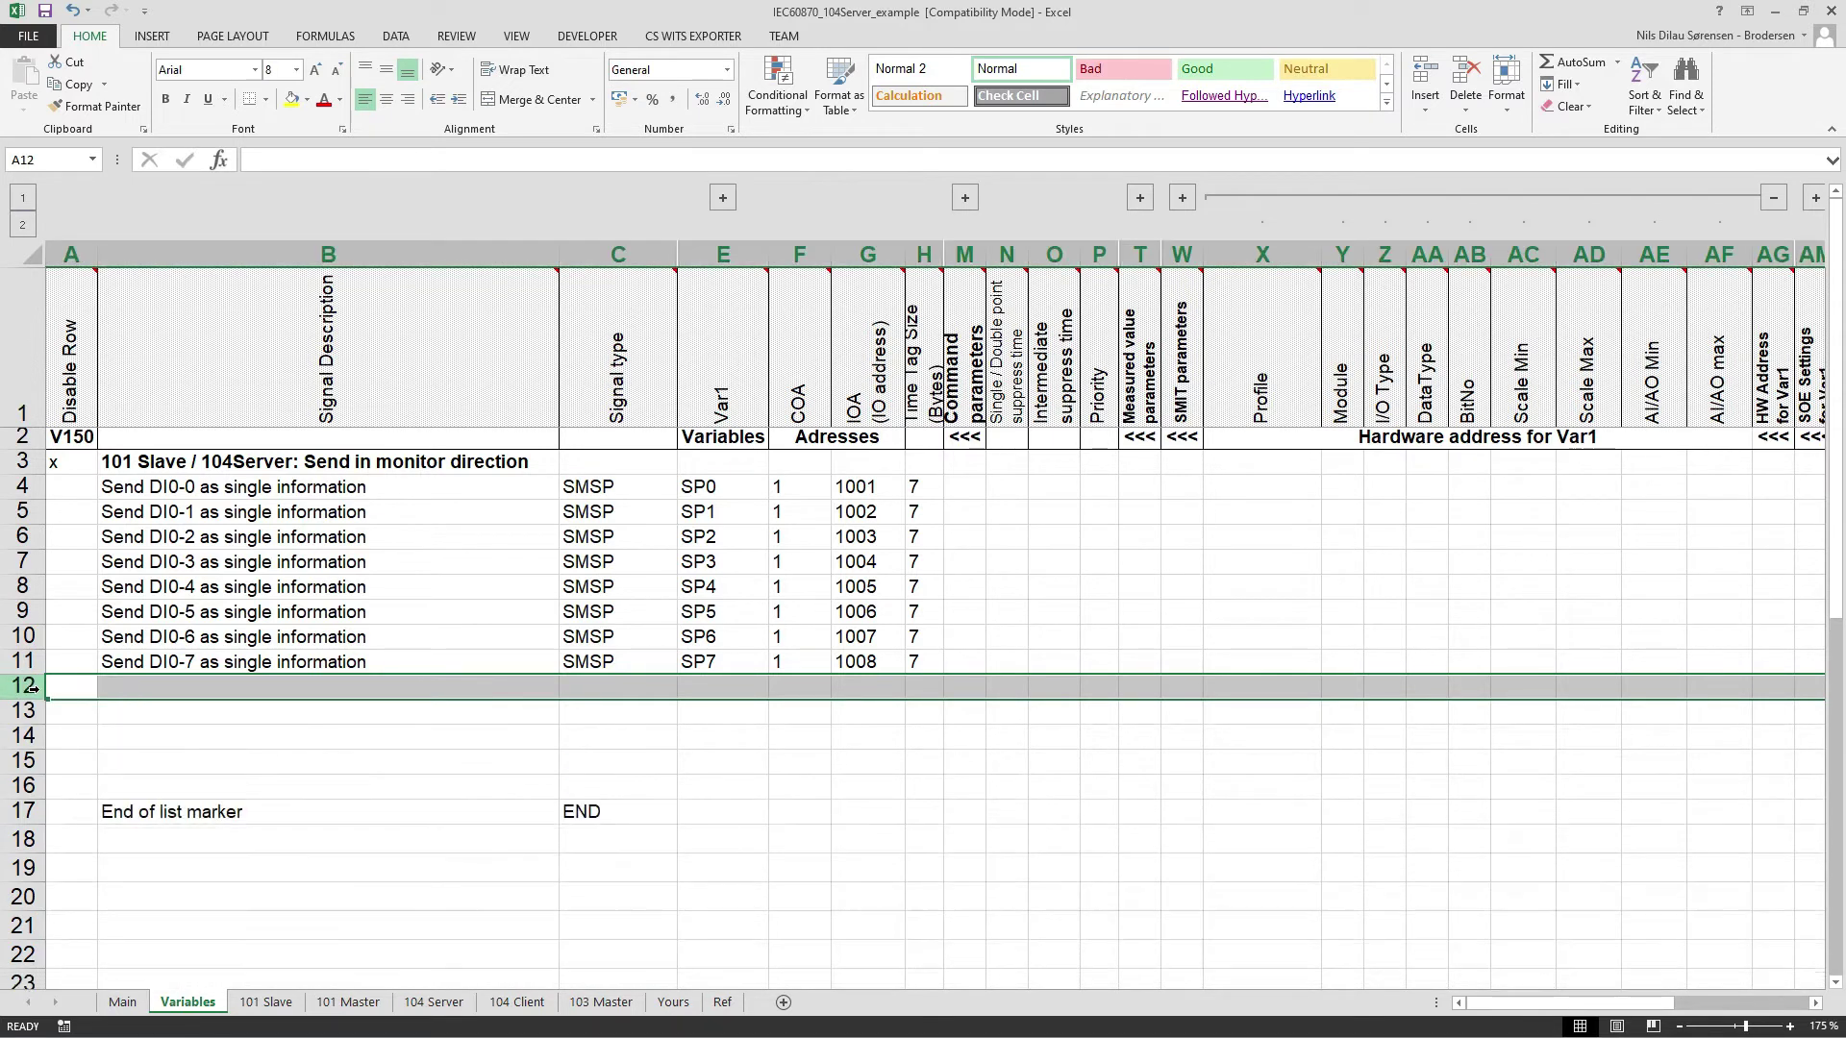
key("shift+F10")
key("i")
key("shift+F10")
key("i")
key("shift+F10")
key("i")
key("shift+F10")
key("i")
key("shift+F10")
key("i")
key("shift+F10")
key("i")
- Fill the signal descriptions in B10:B11 down to row 21
key("Up")
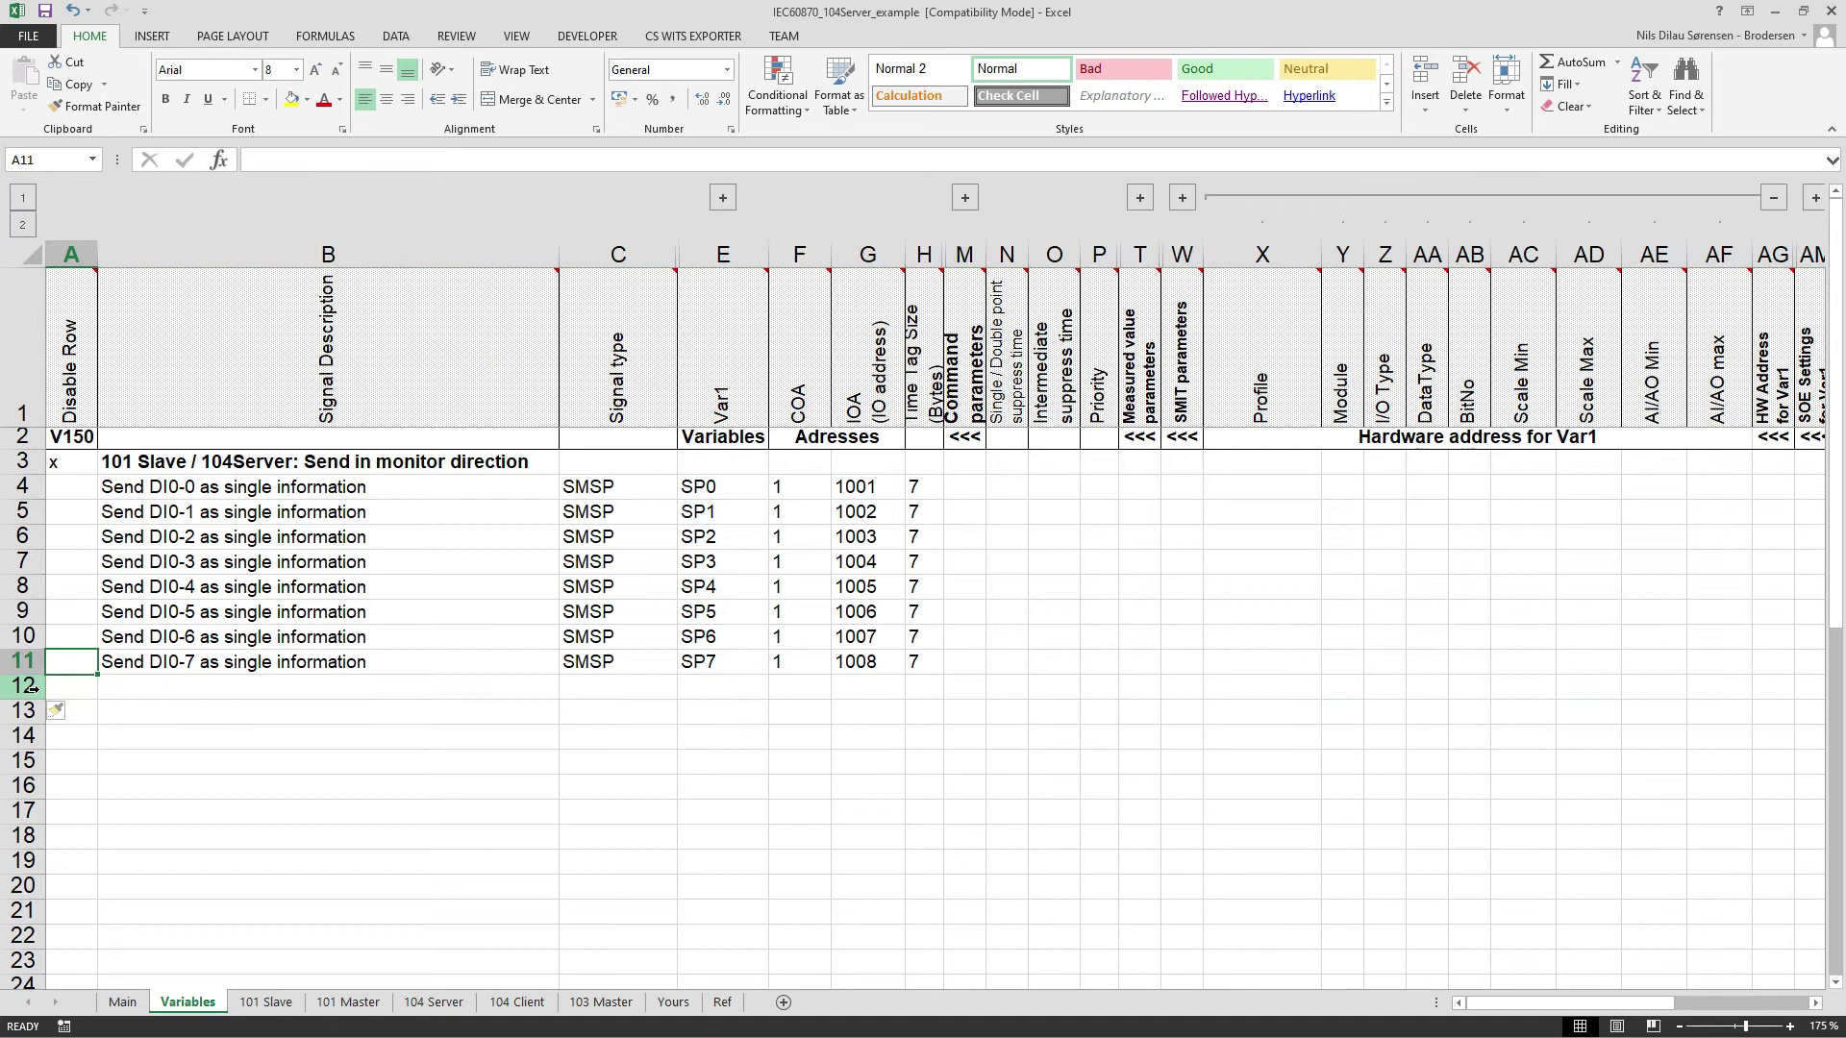
key("Right")
key("Up")
key("shift+Down")
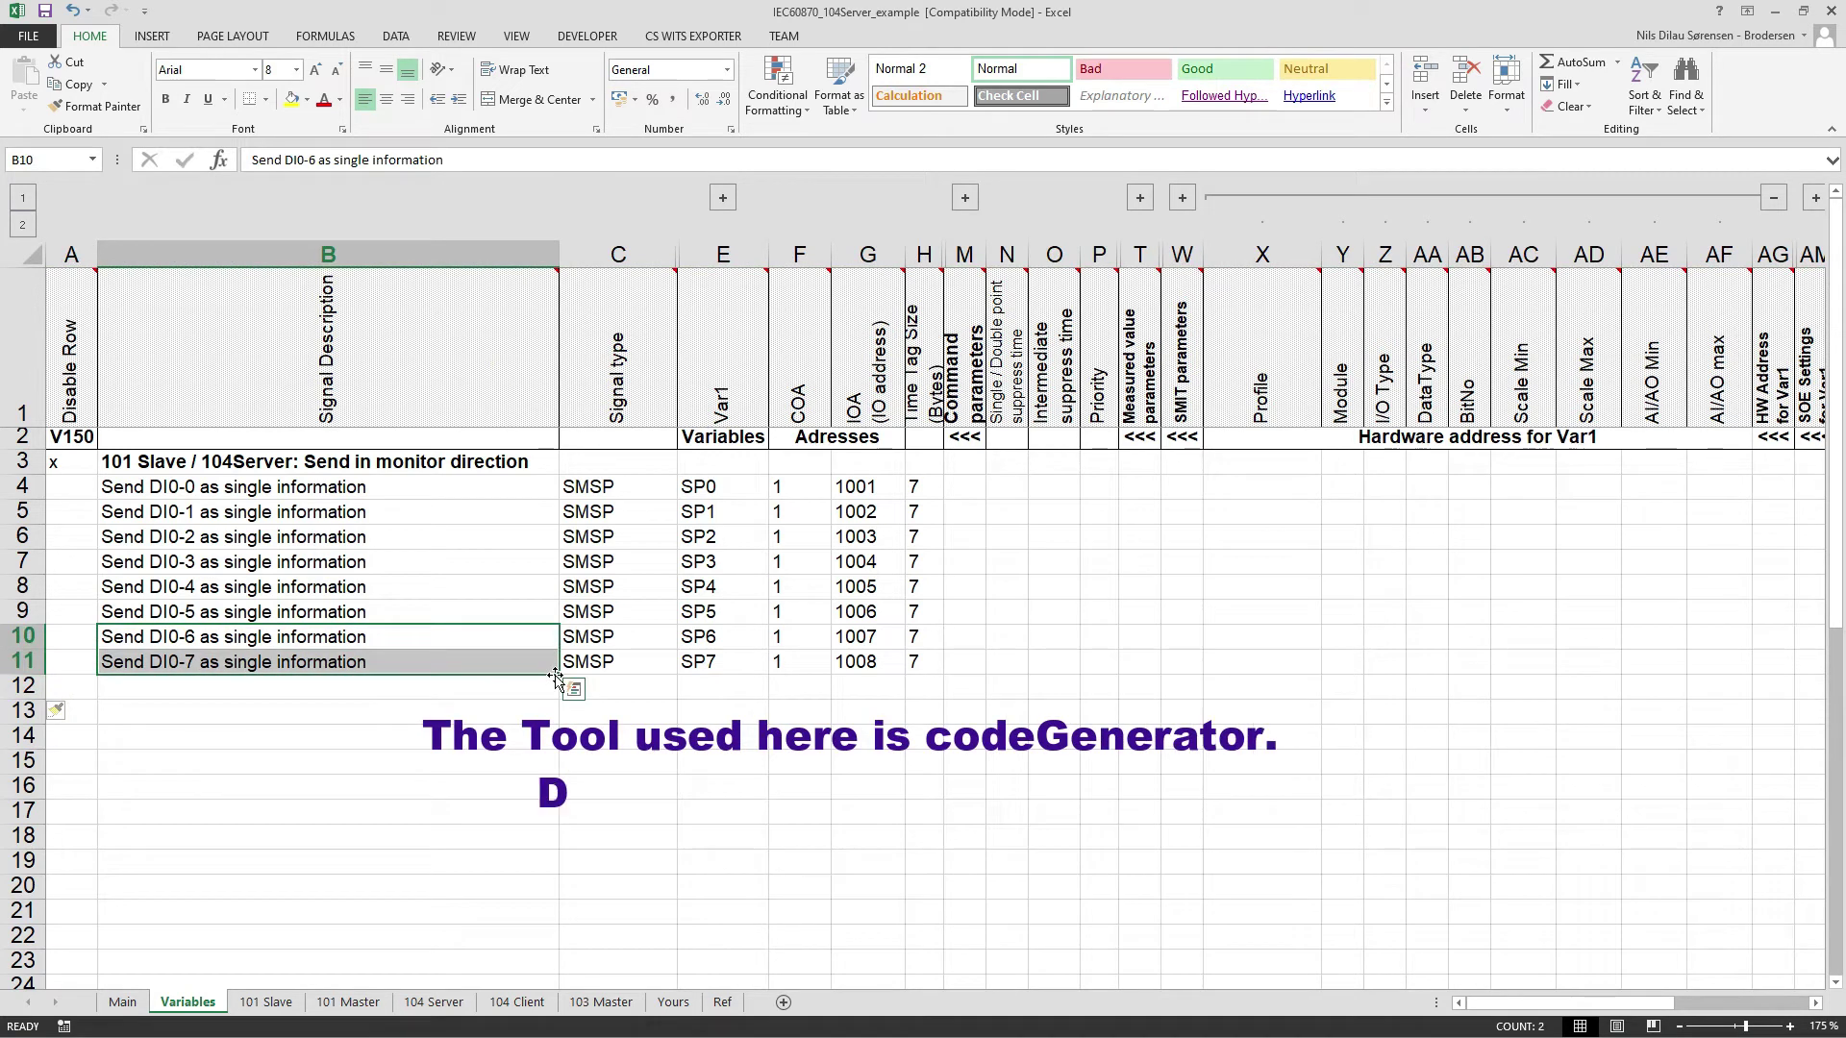
left_click_drag(555, 678, 556, 923)
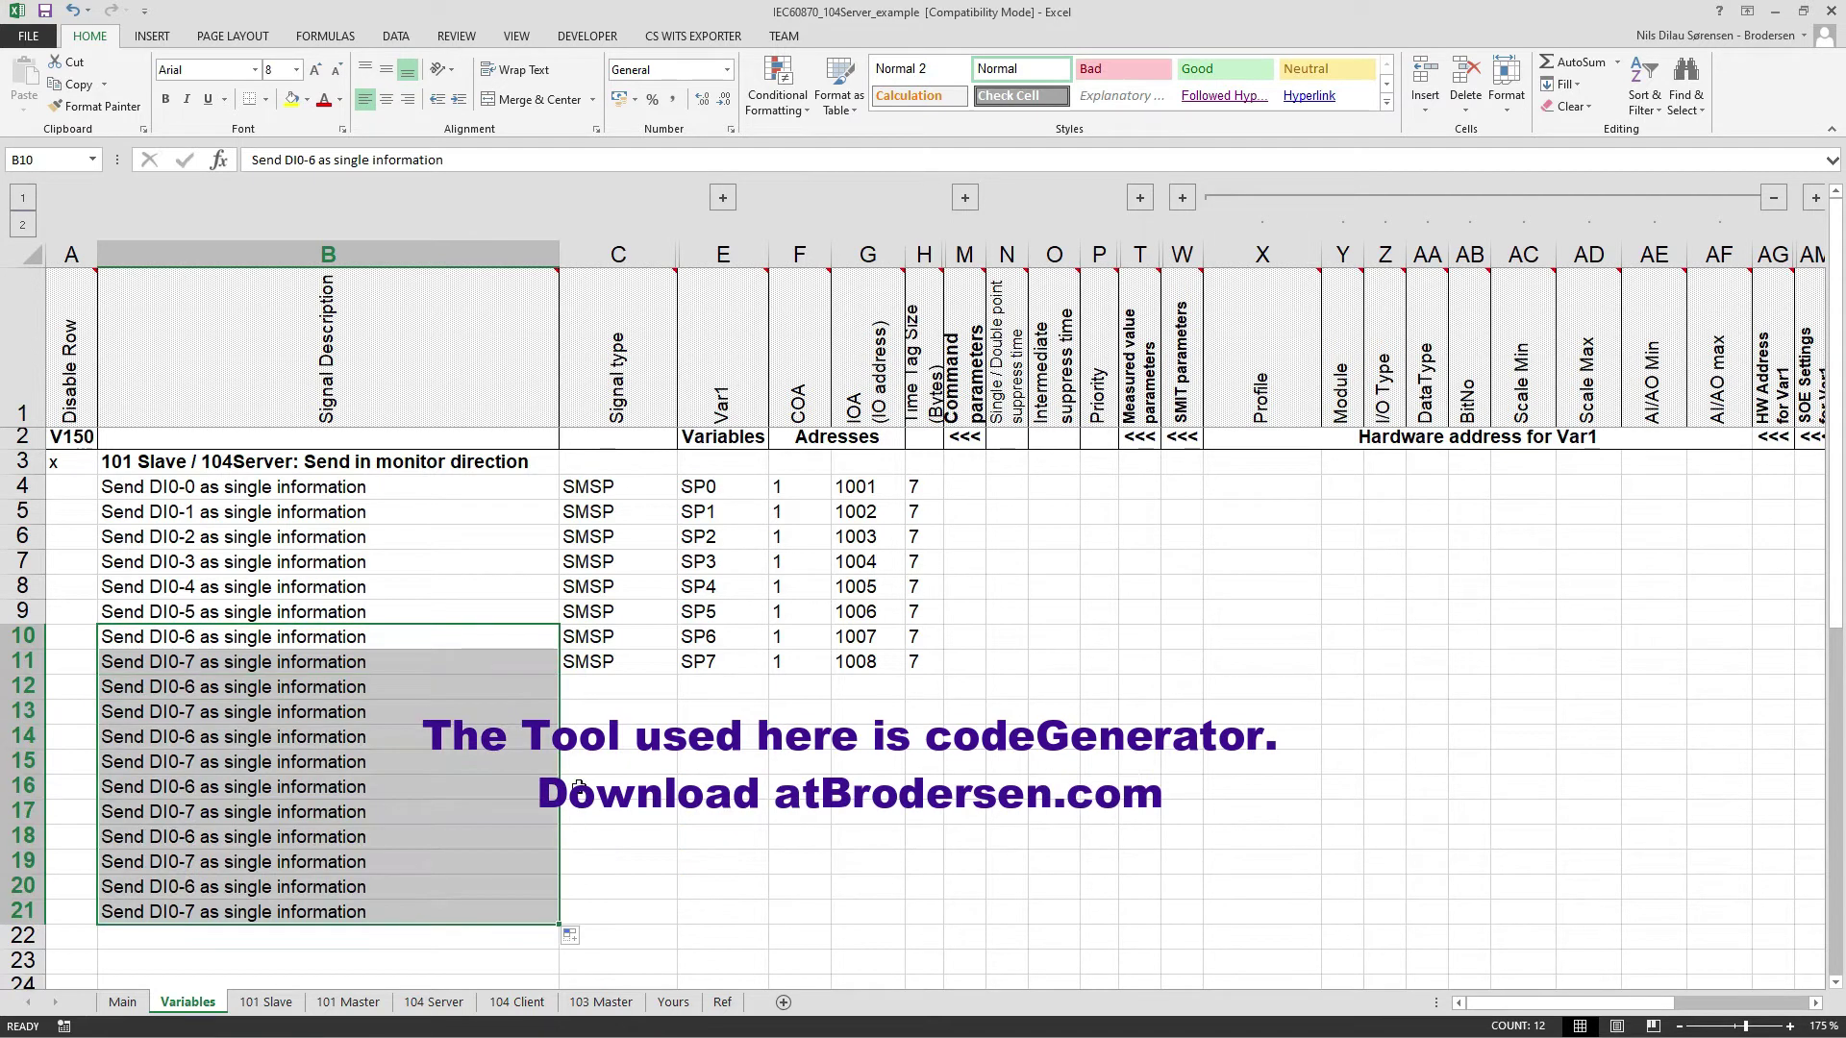
- Renumber the descriptions in B12 and B13 to DI0-8 and DI0-9
left_click(198, 693)
key("F2")
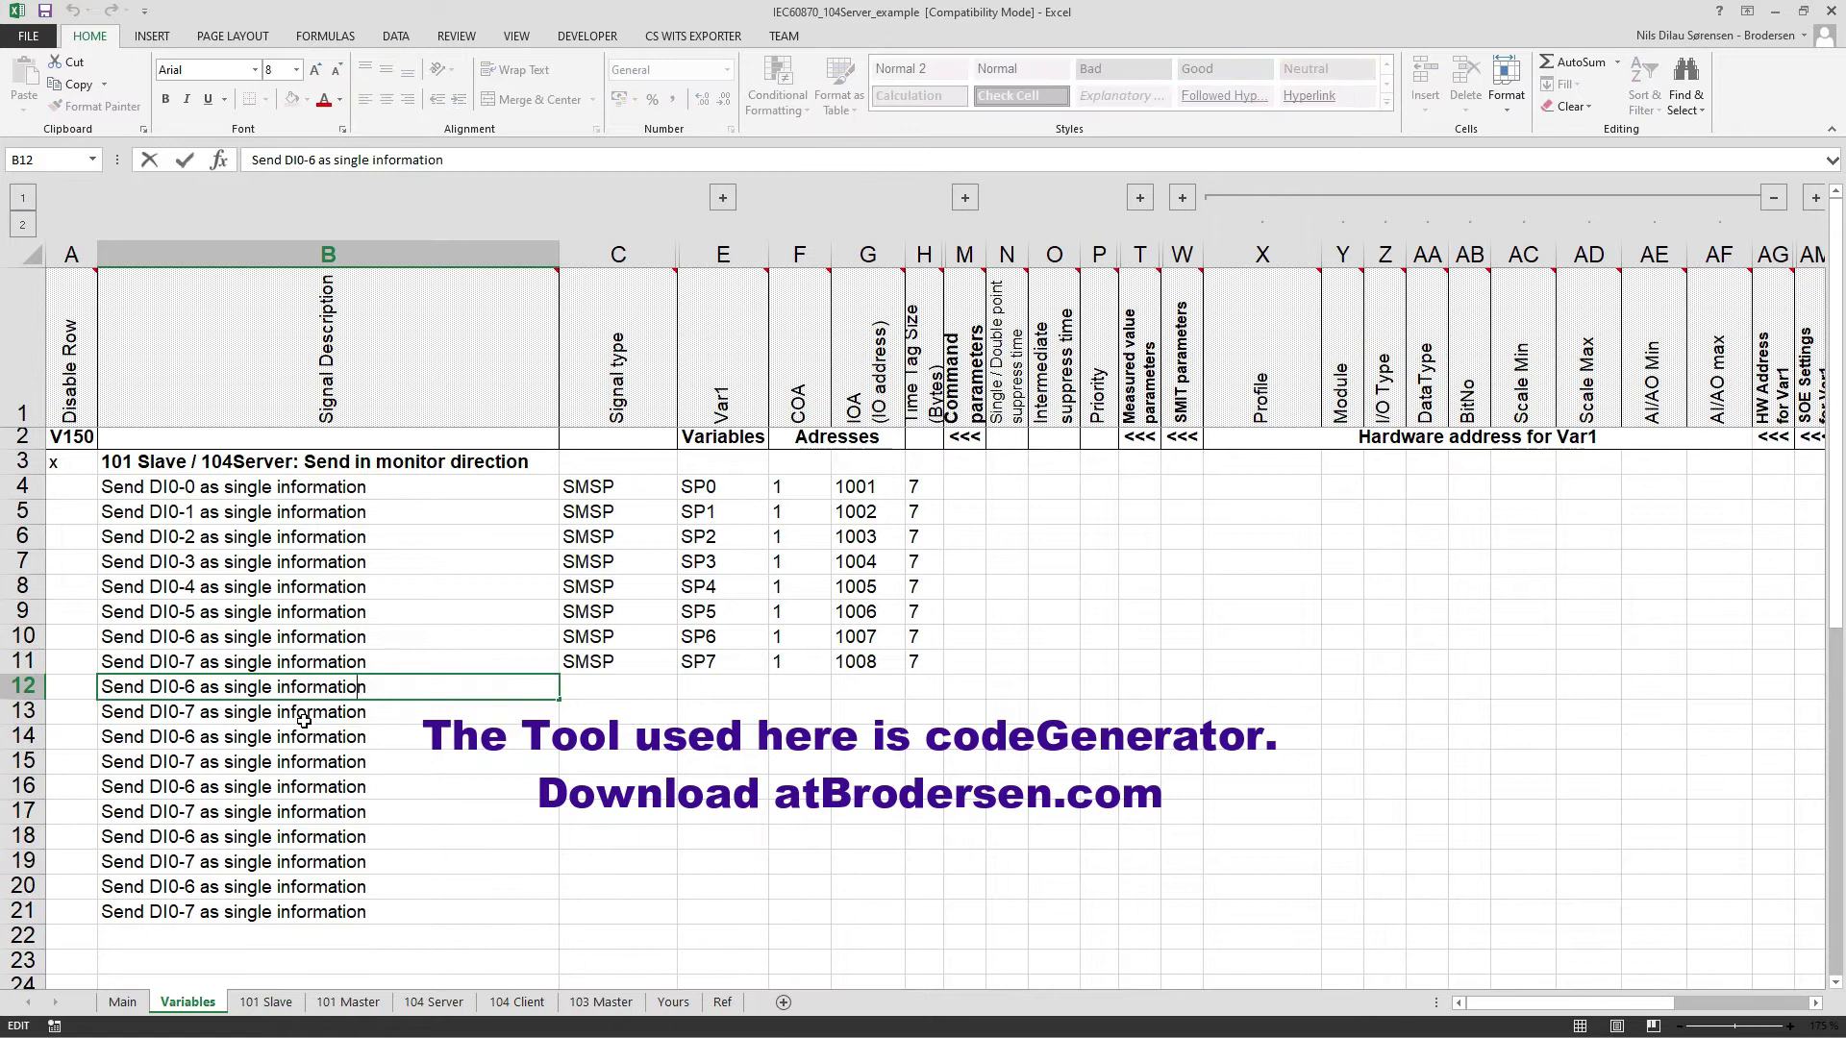
key("BackSpace")
type("8")
key("Return")
key("F2")
left_click(186, 717)
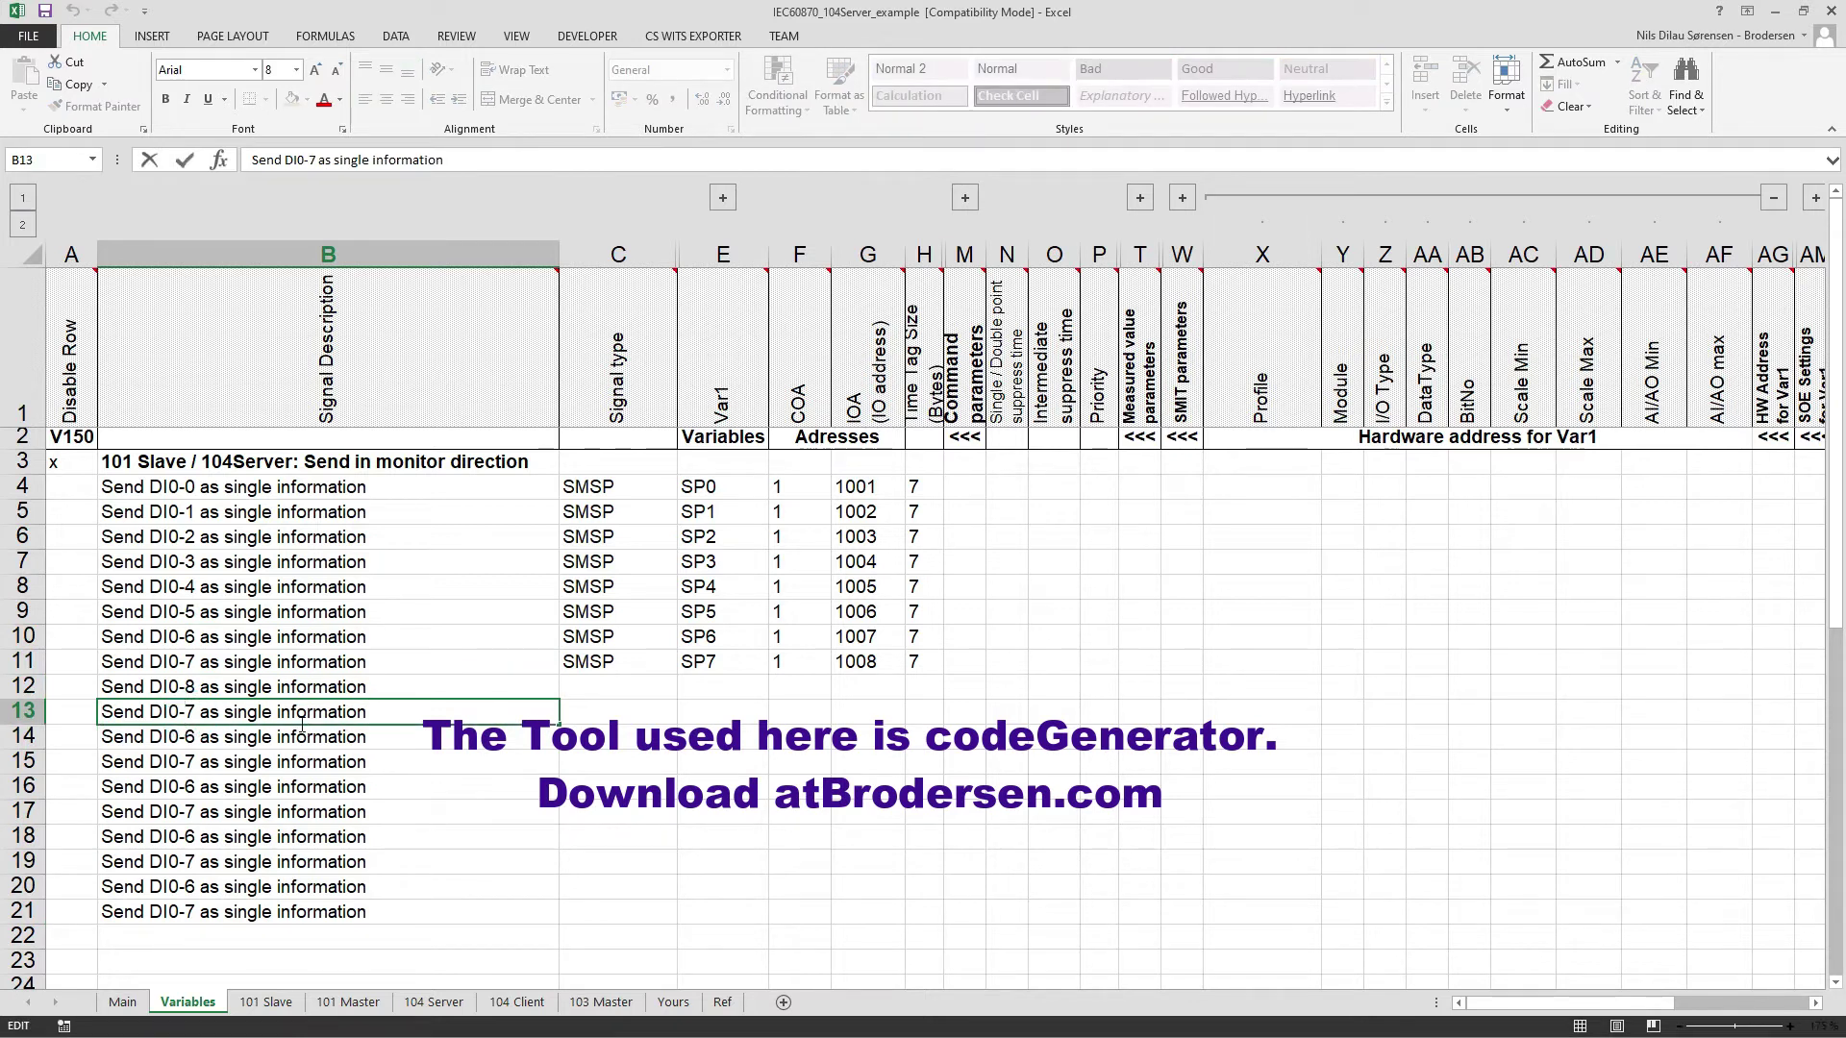
type("9")
key("Return")
- Renumber the descriptions in B14 and B15 to DI0-10 and DI0-11
key("F2")
left_click(198, 739)
key("BackSpace")
type("10")
key("Return")
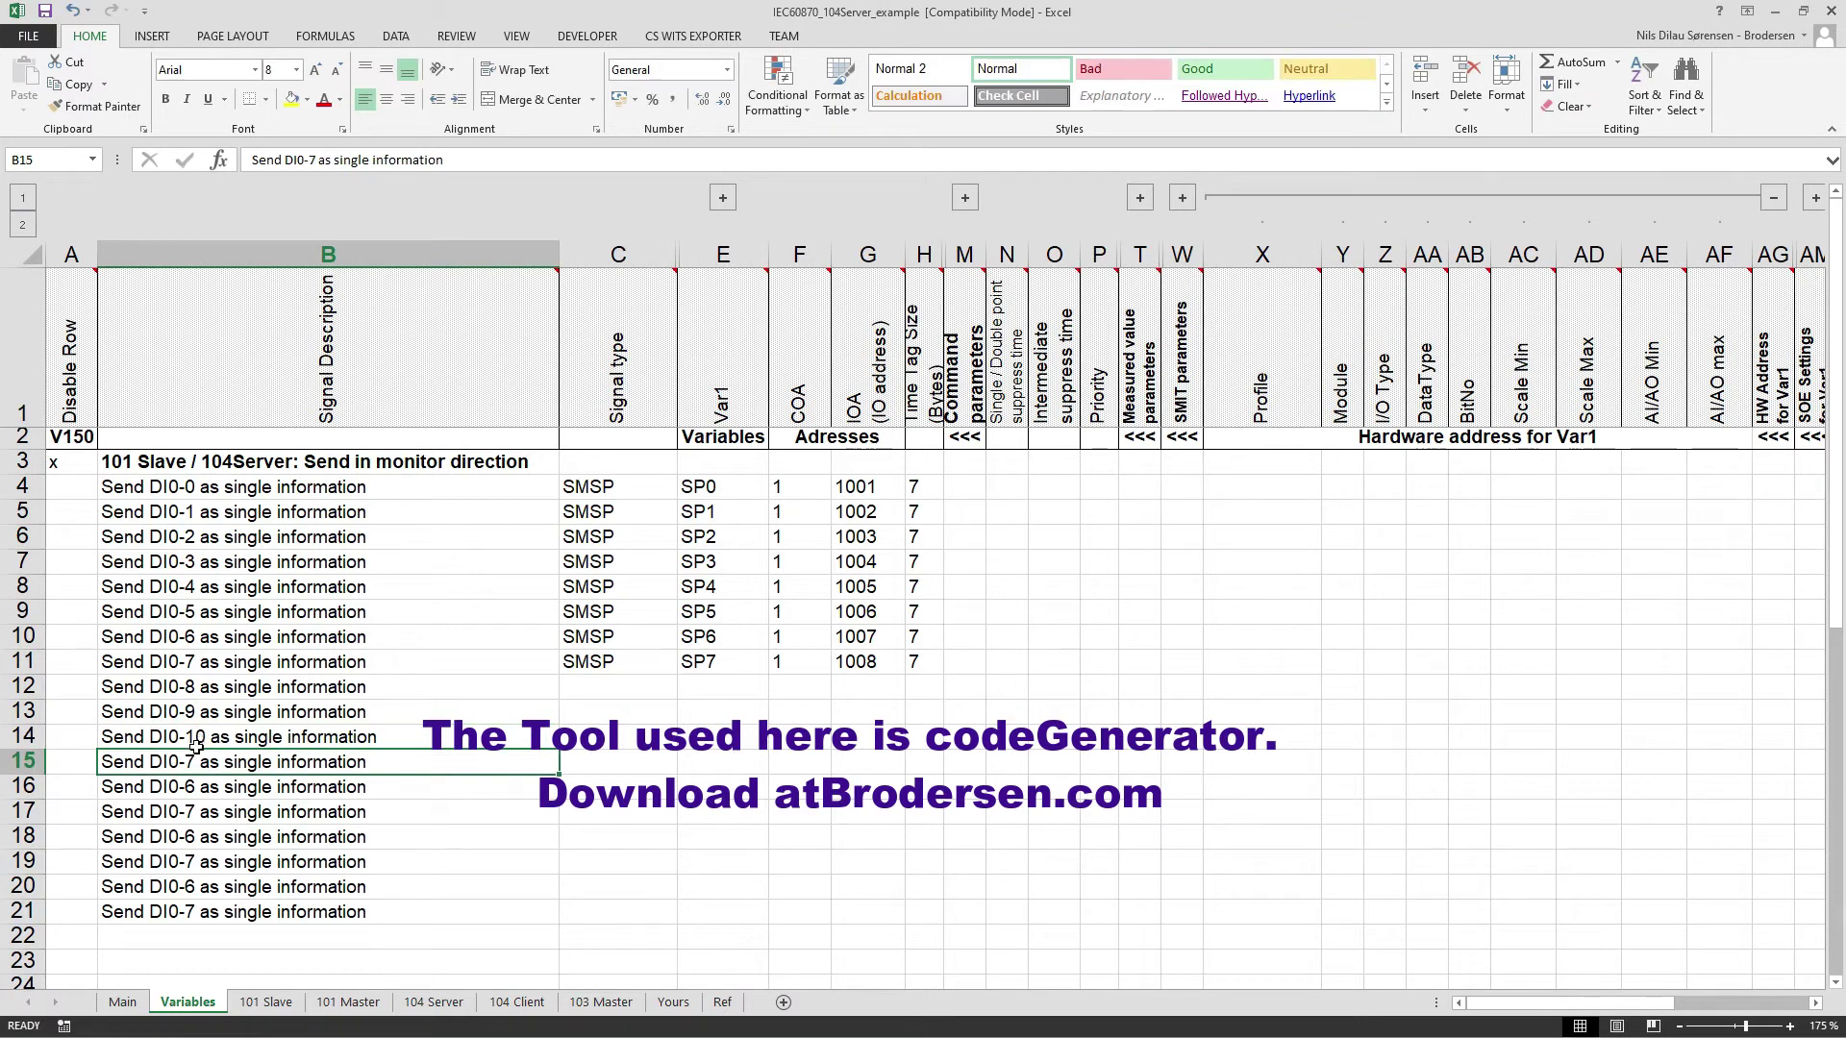
key("F2")
left_click(196, 761)
key("BackSpace")
type("11")
key("Return")
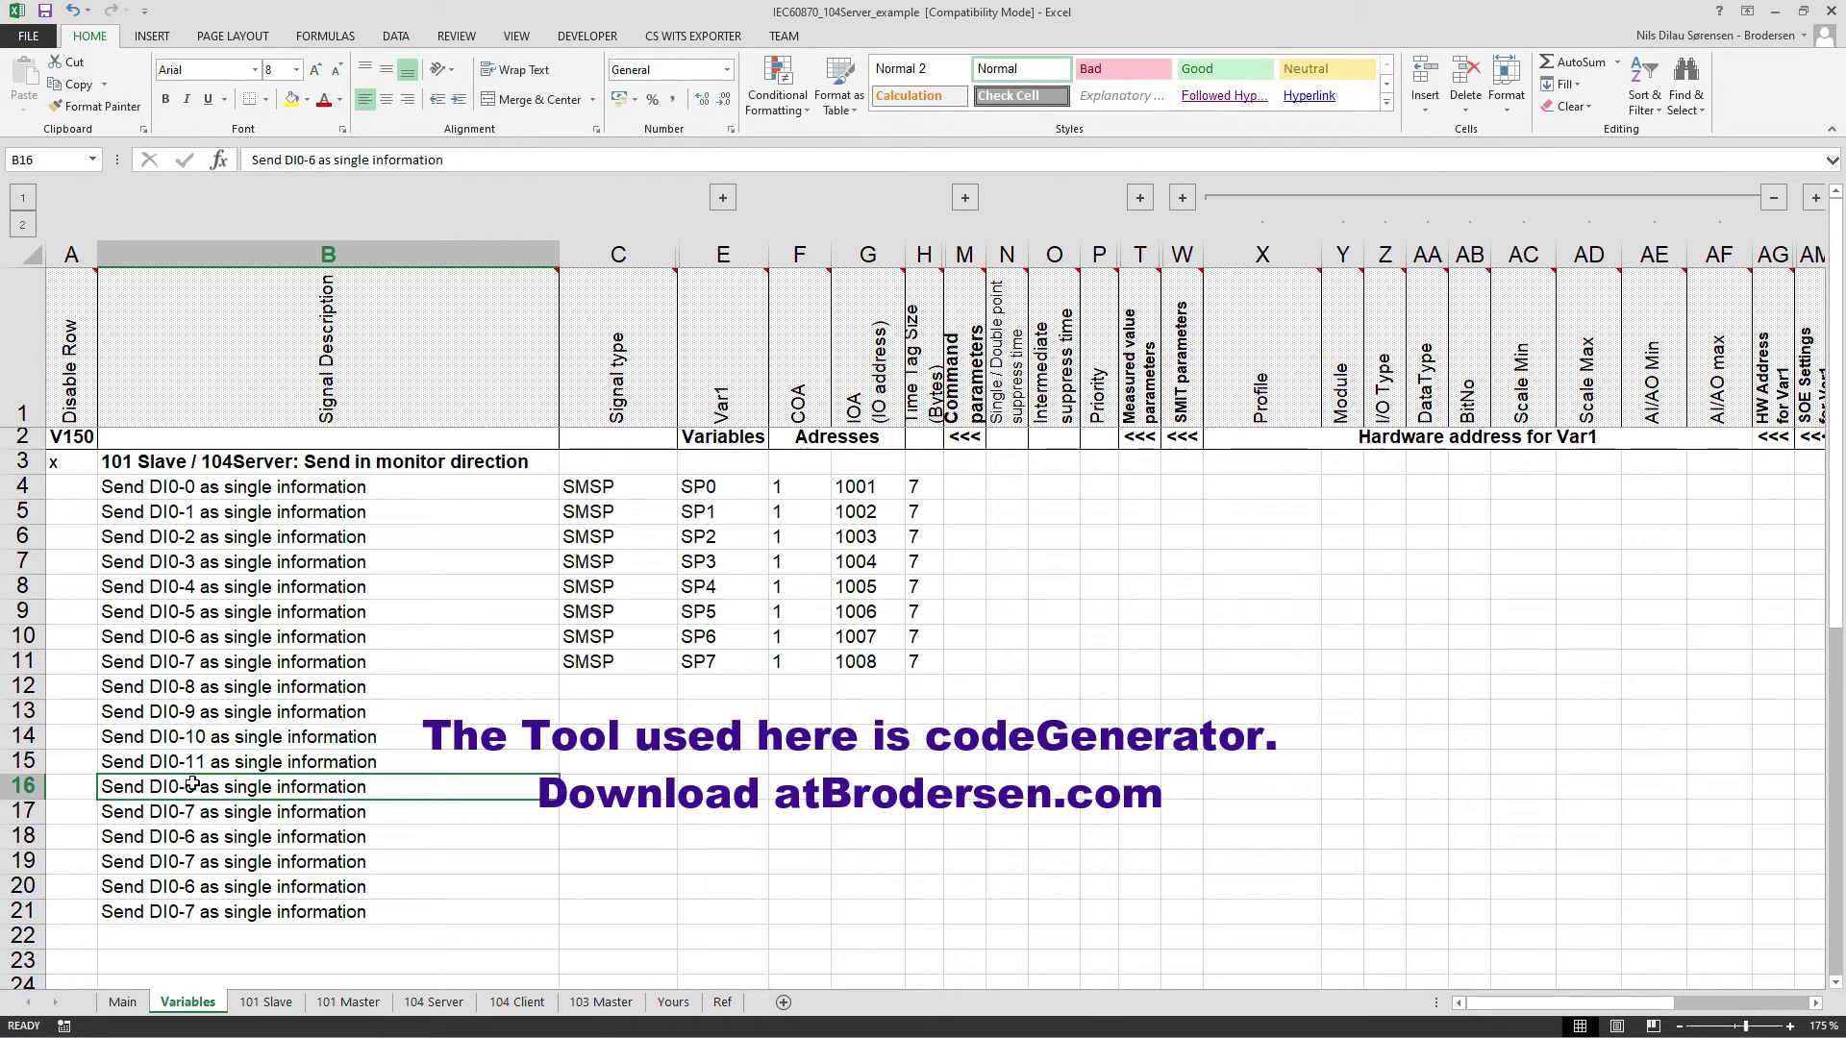
- Renumber the descriptions in B16 and B17 to DI0-12 and DI0-13
double_click(196, 785)
key("BackSpace")
type("12")
key("Return")
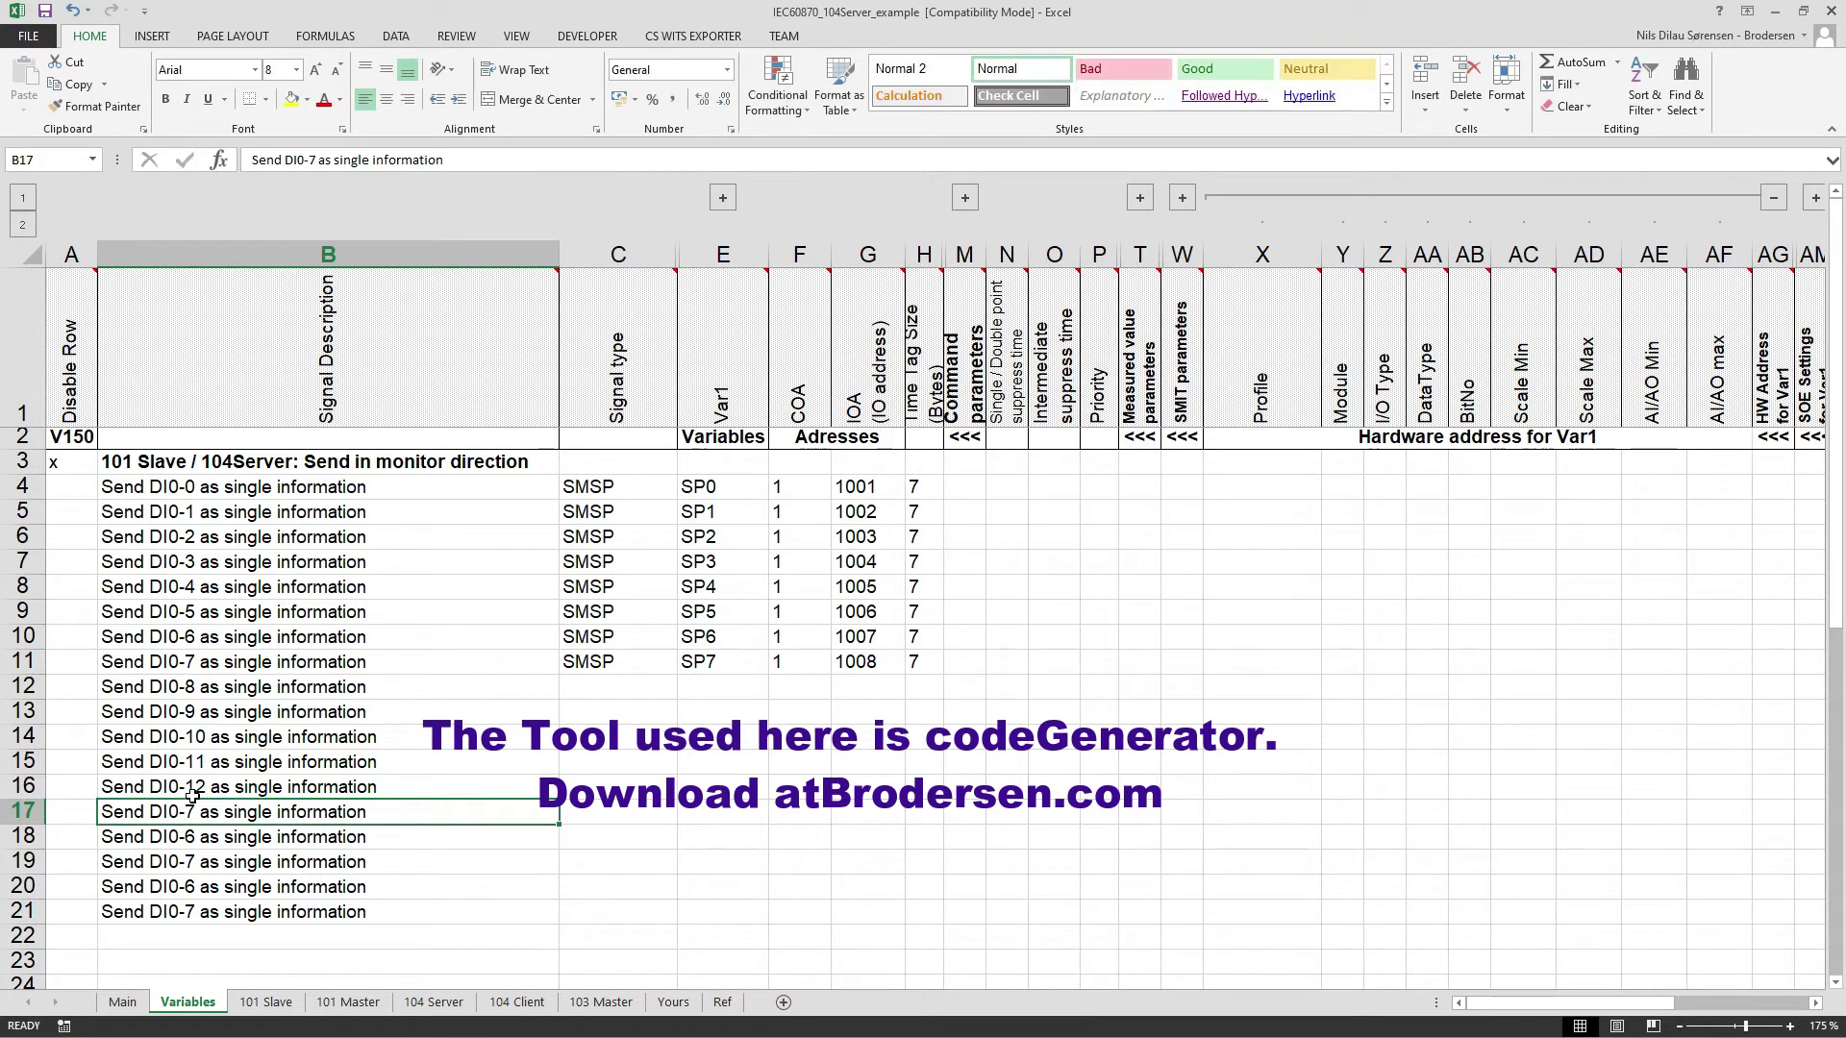
double_click(195, 811)
key("BackSpace")
type("13")
key("Return")
- Renumber the descriptions in B18 and B19 to DI0-14 and DI0-15
key("F2")
left_click(195, 838)
key("BackSpace")
type("14")
key("Return")
double_click(197, 861)
key("BackSpace")
type("15")
key("Return")
- Renumber the descriptions in B20 and B21 to DI0-16 and DI0-17
double_click(190, 885)
type("1")
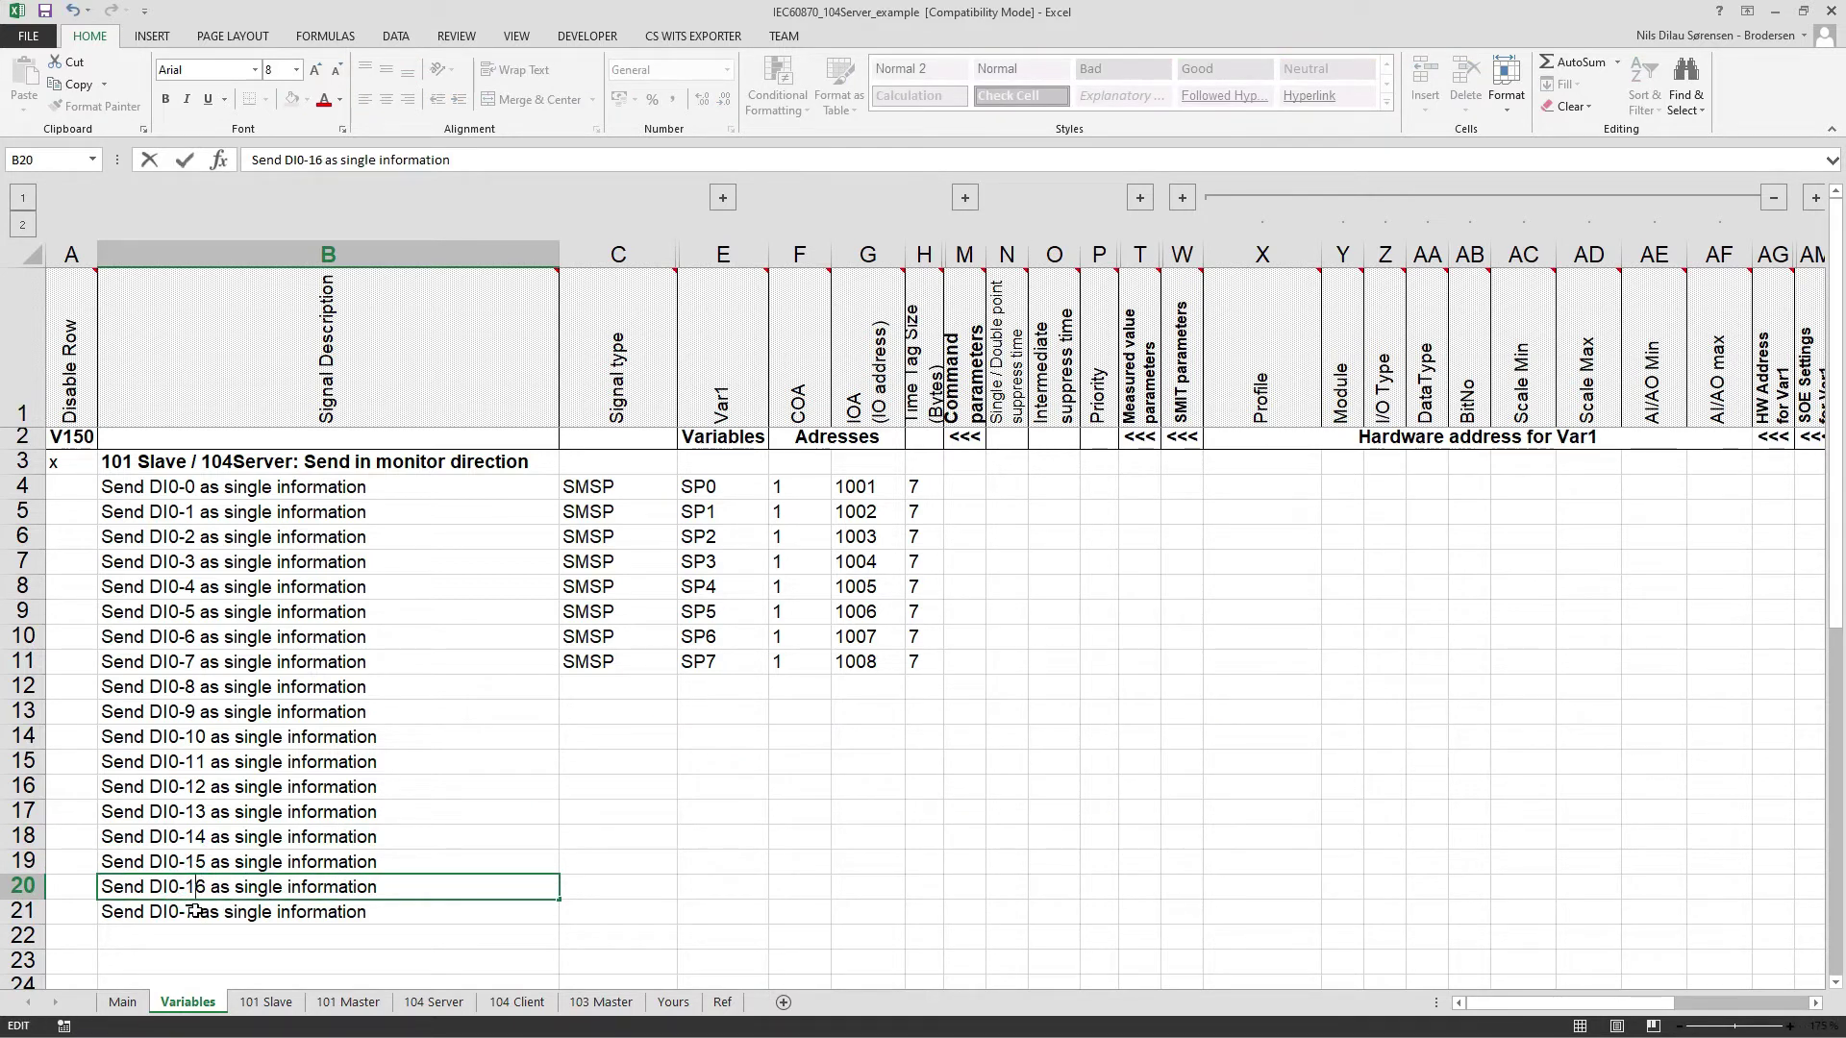
key("Return")
key("F2")
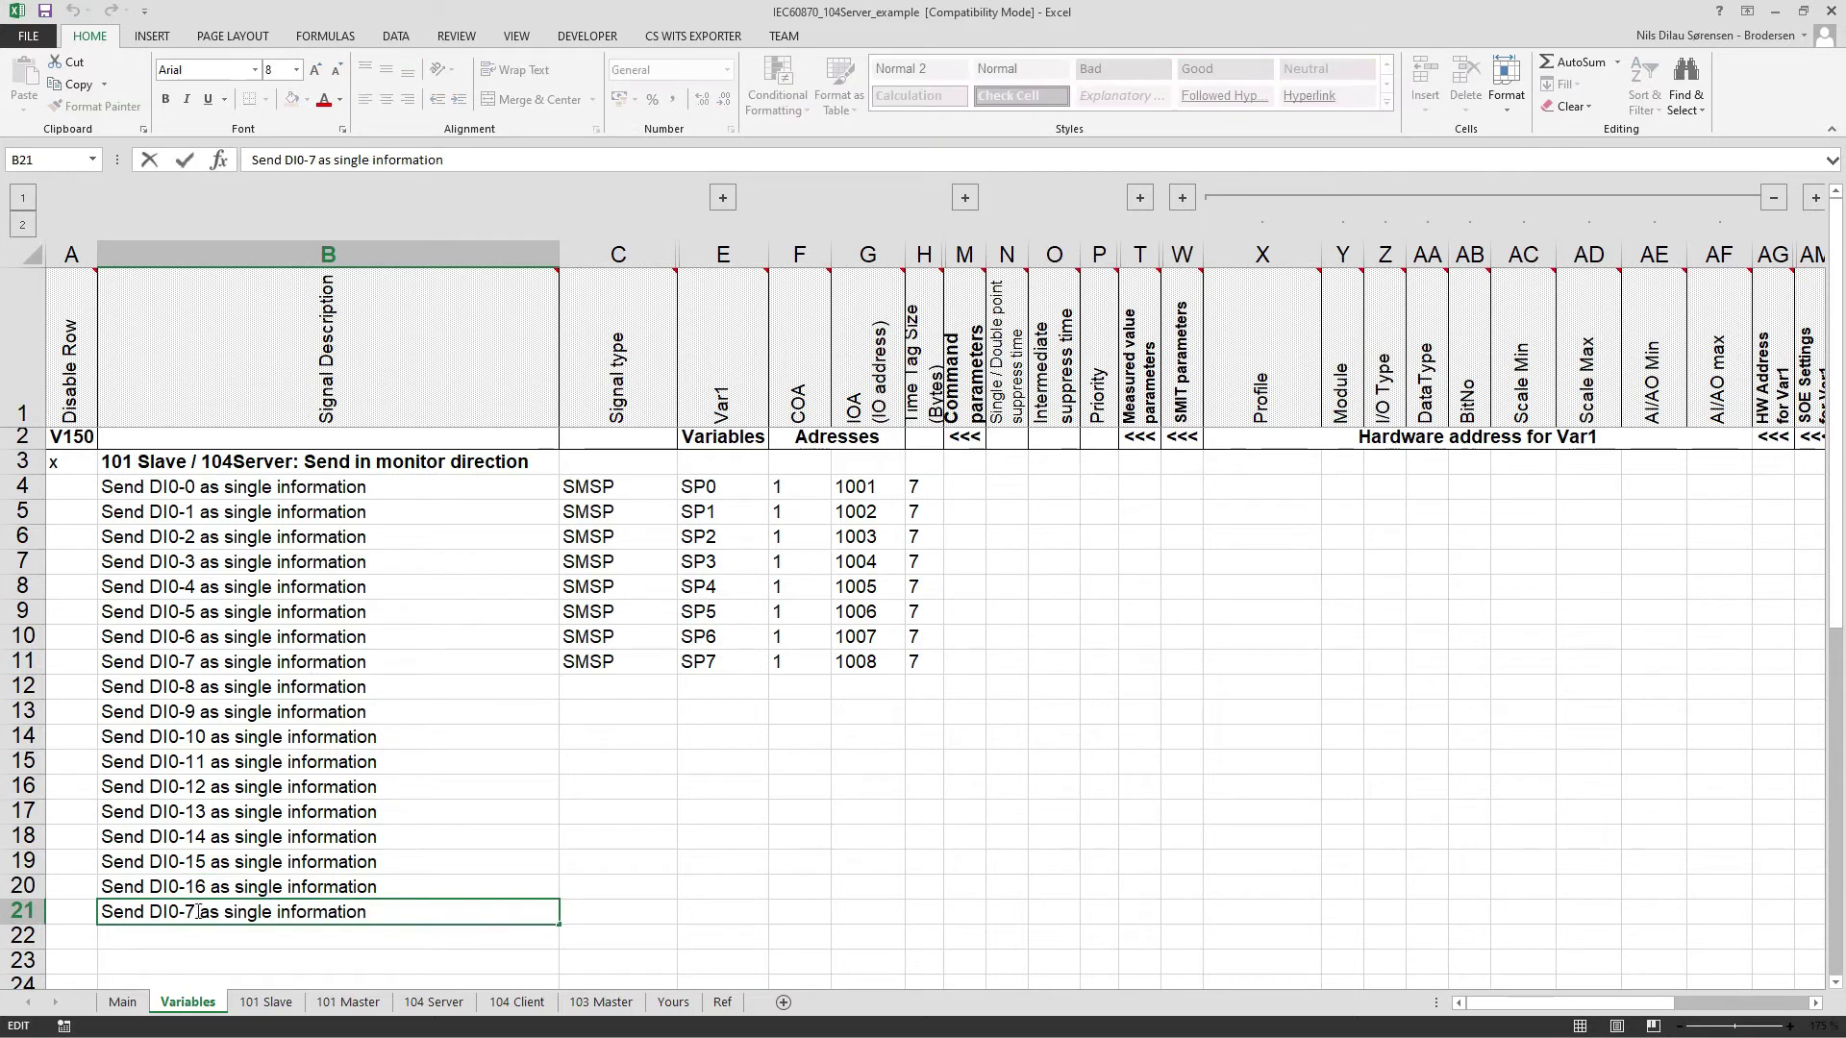
left_click(188, 913)
type("1")
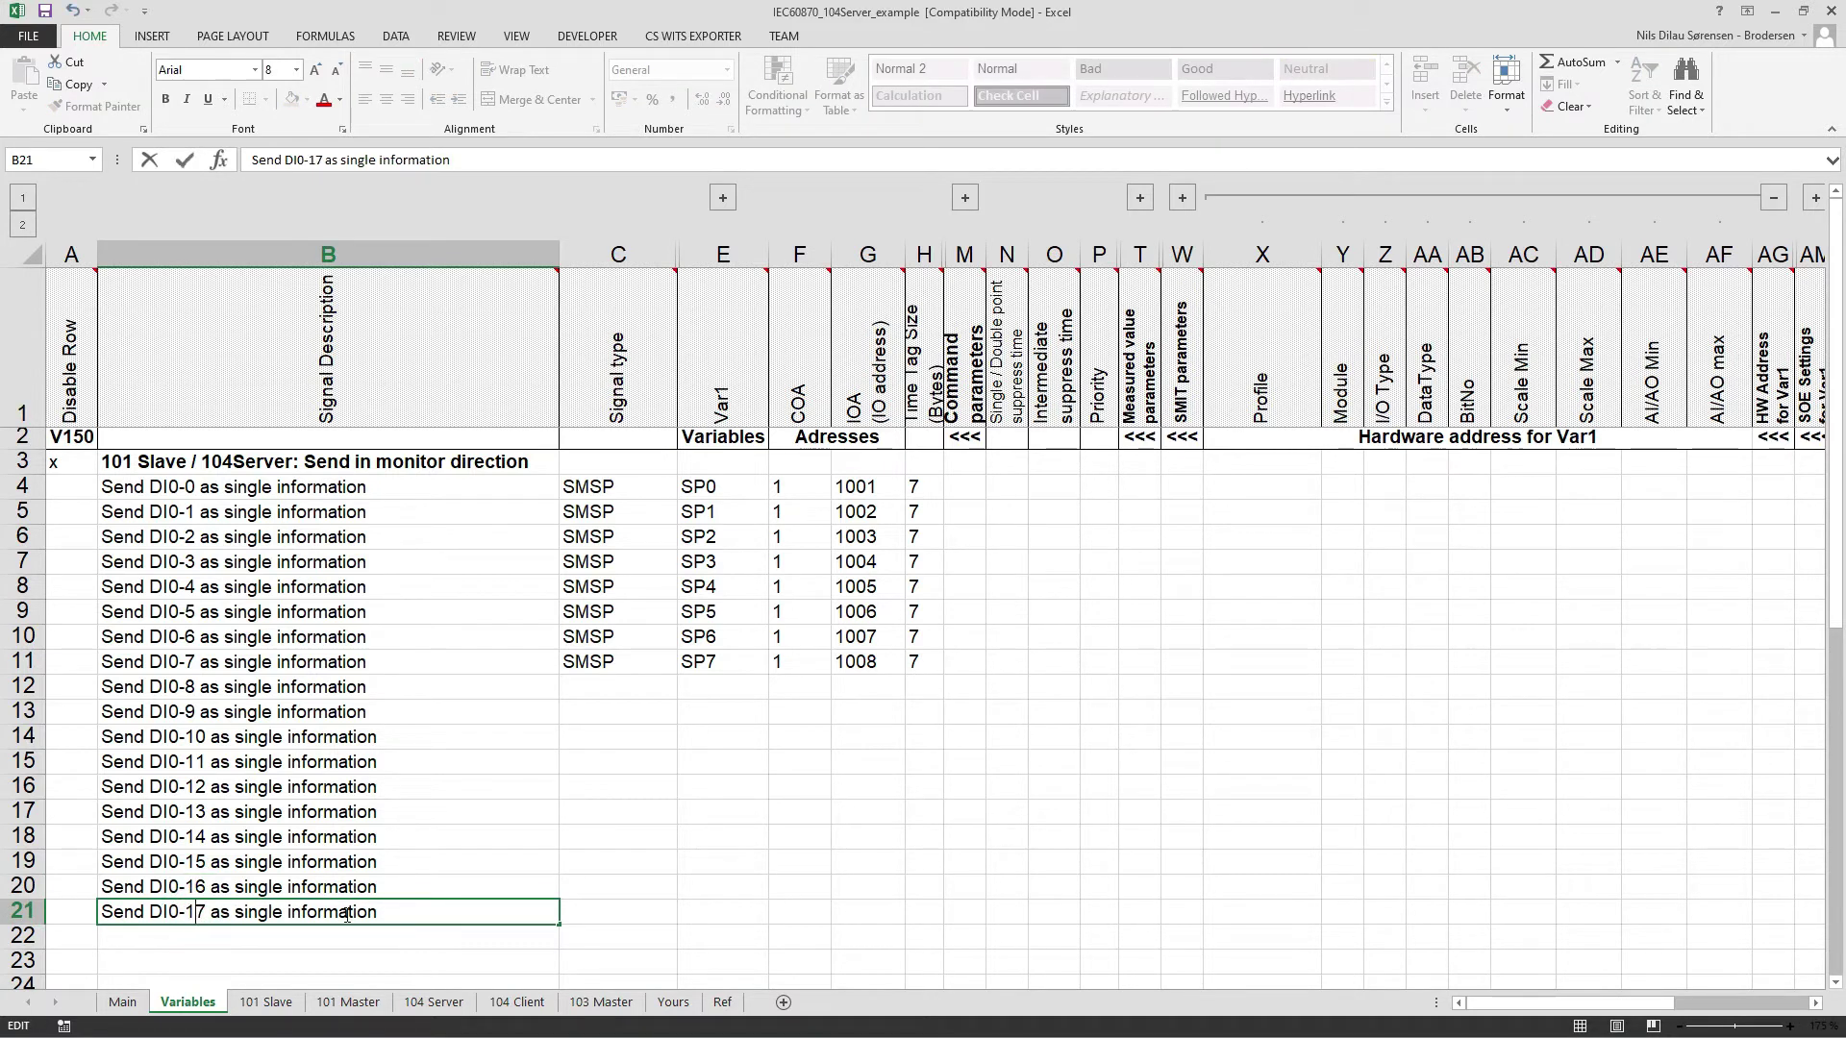
key("ctrl+Return")
- Copy the DI0-17 description from B21 into B22, B23 and B24
key("ctrl+c")
key("Down")
key("ctrl+v")
key("Down")
key("ctrl+v")
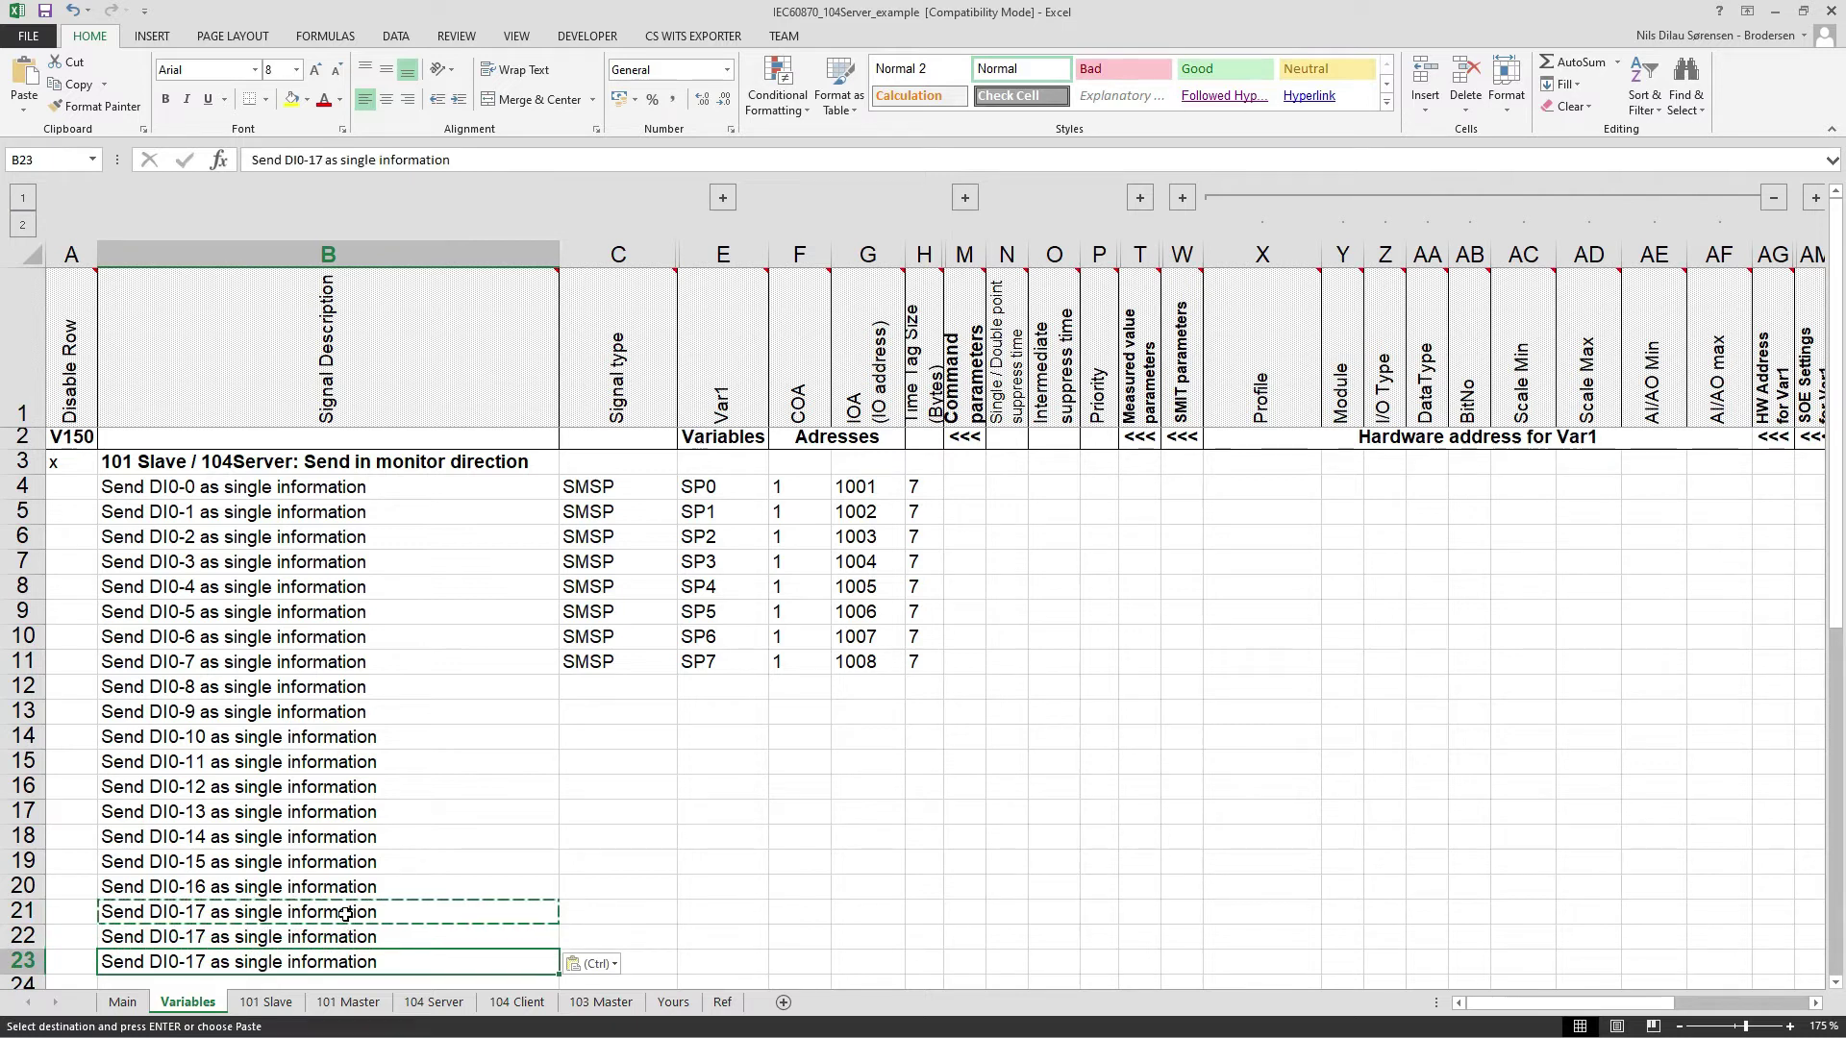
key("Down")
key("ctrl+v")
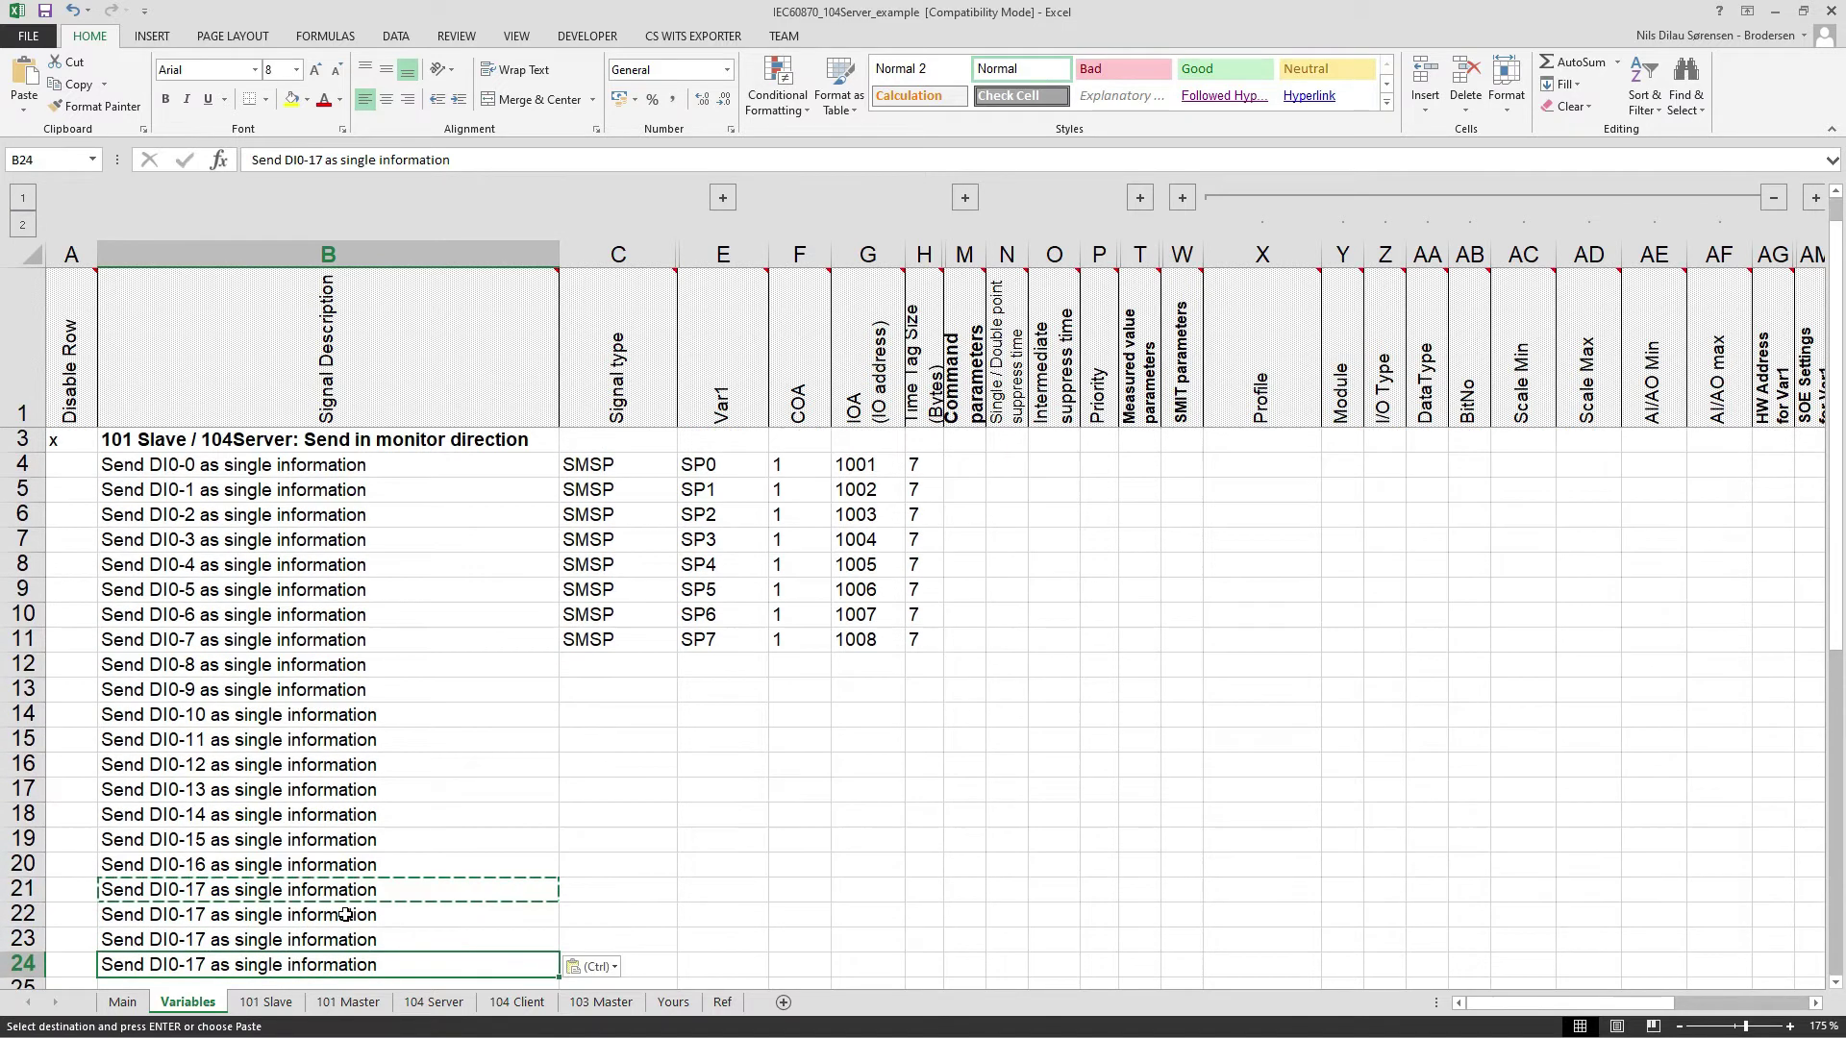
- Renumber the descriptions in B22, B23 and B24 to DI0-18, DI0-19 and DI0-20
left_click(219, 915)
double_click(375, 914)
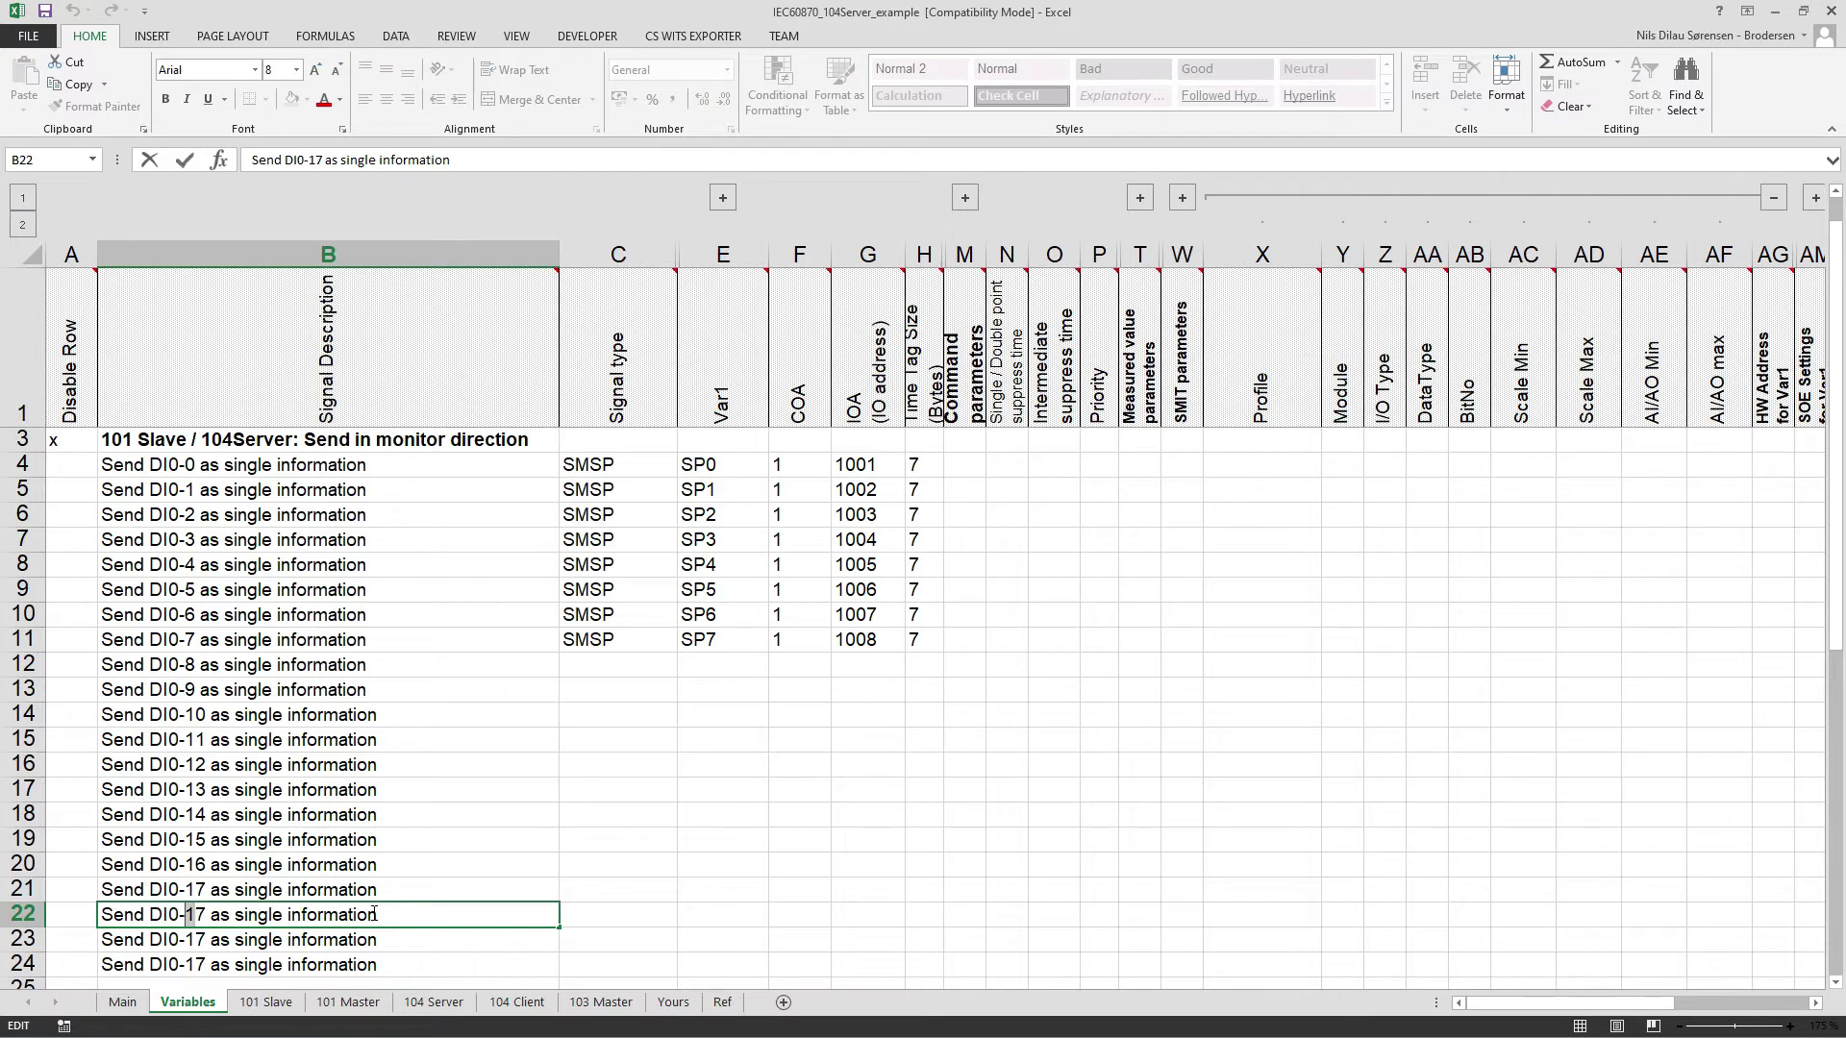
type("8")
key("Return")
key("F2")
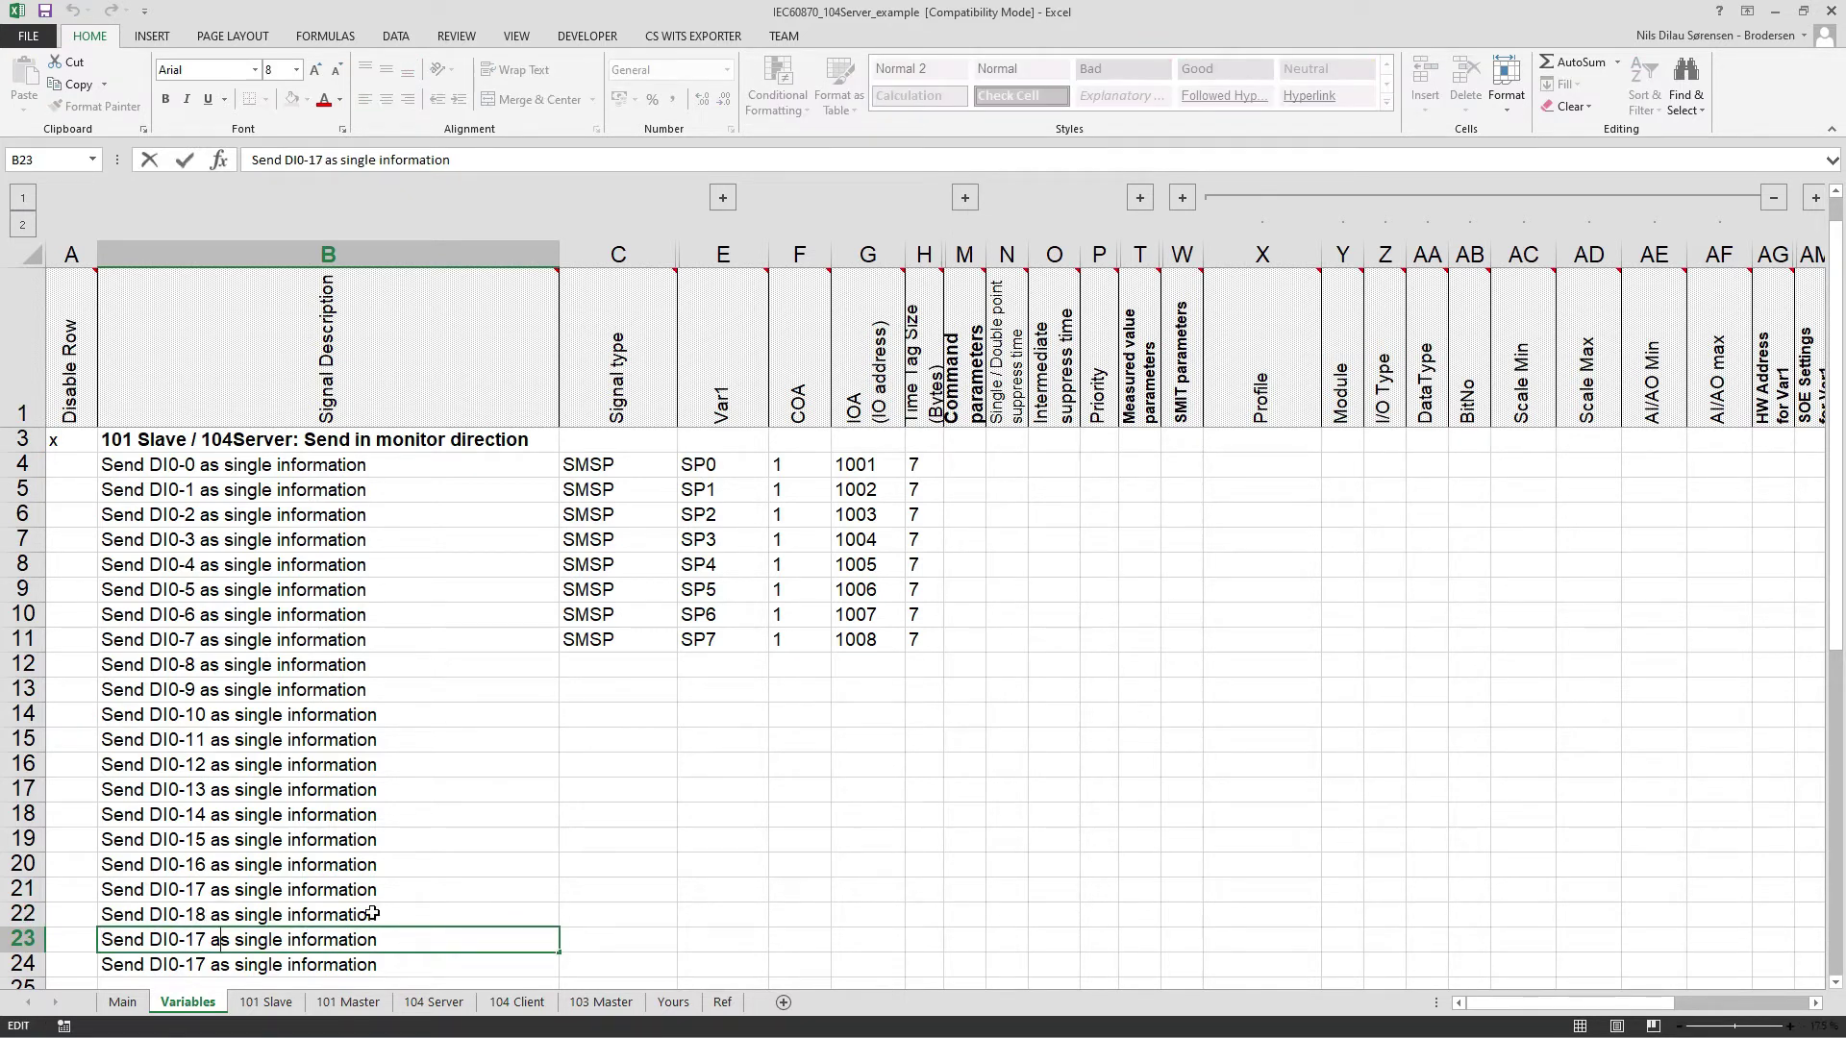
key("Return")
key("F2")
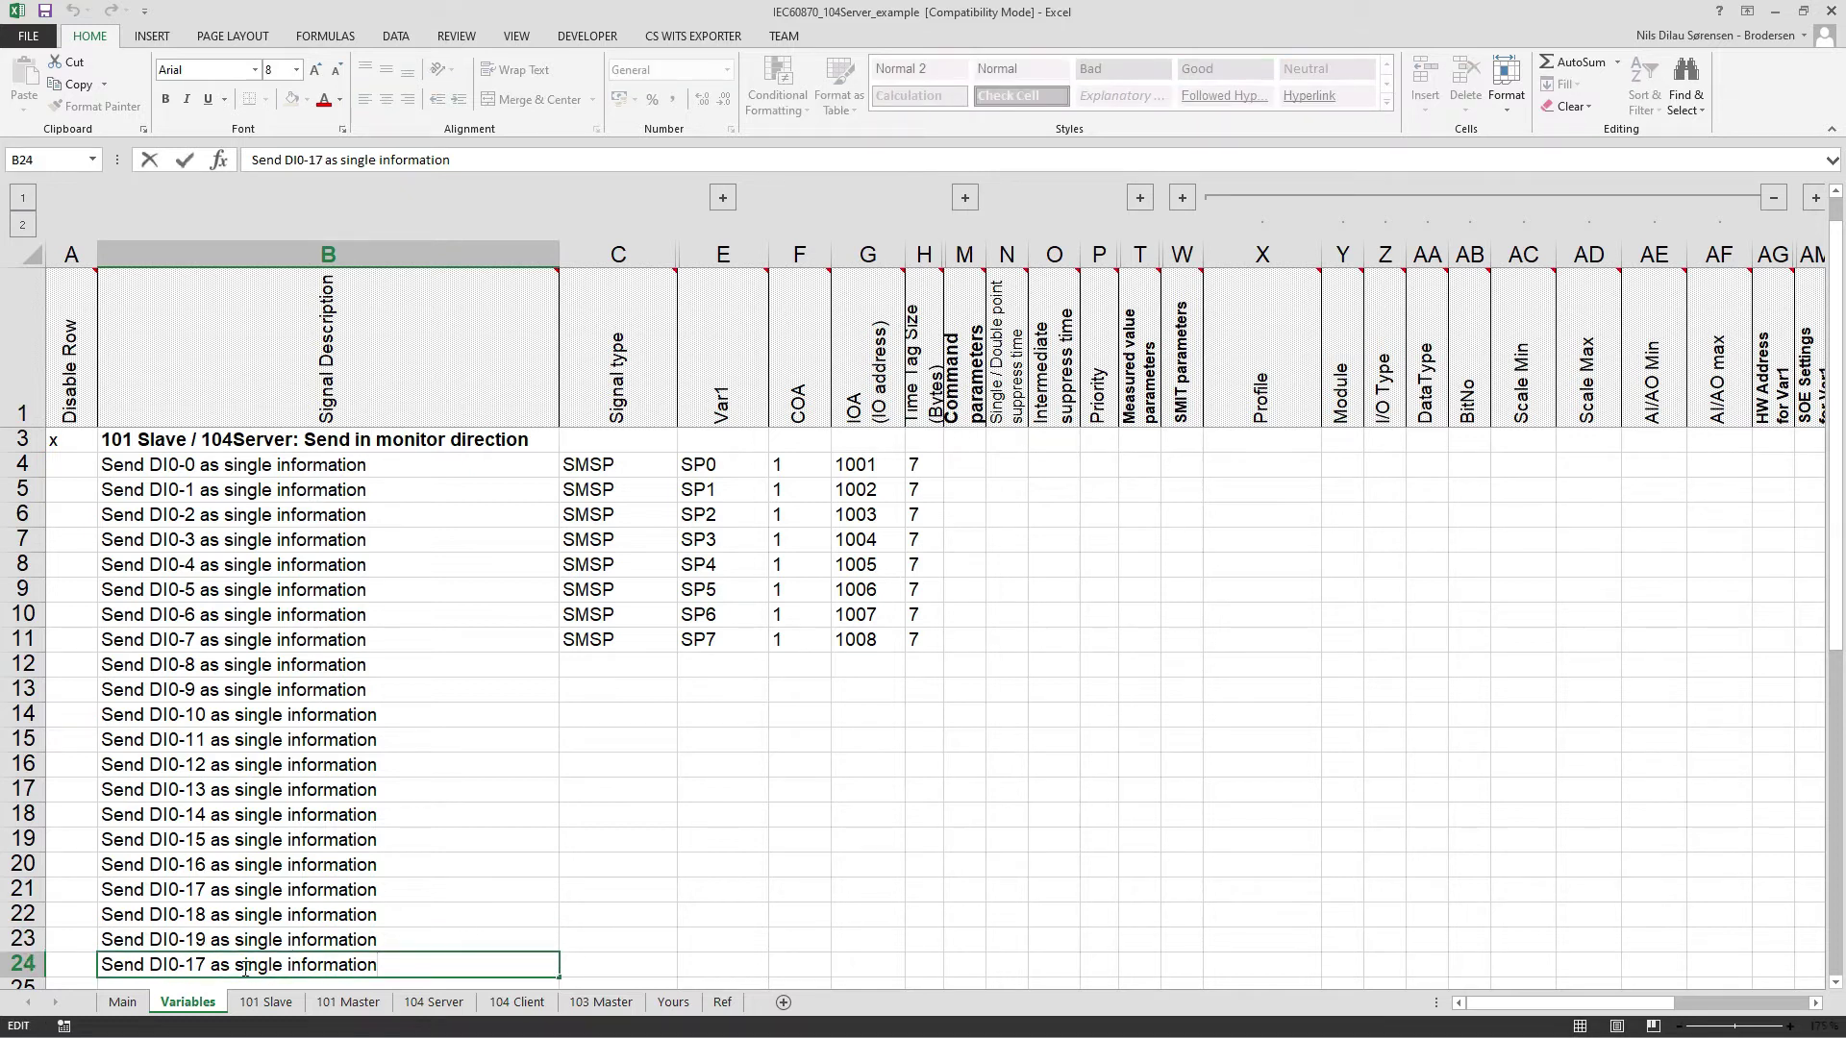
left_click_drag(209, 964, 197, 965)
type("20")
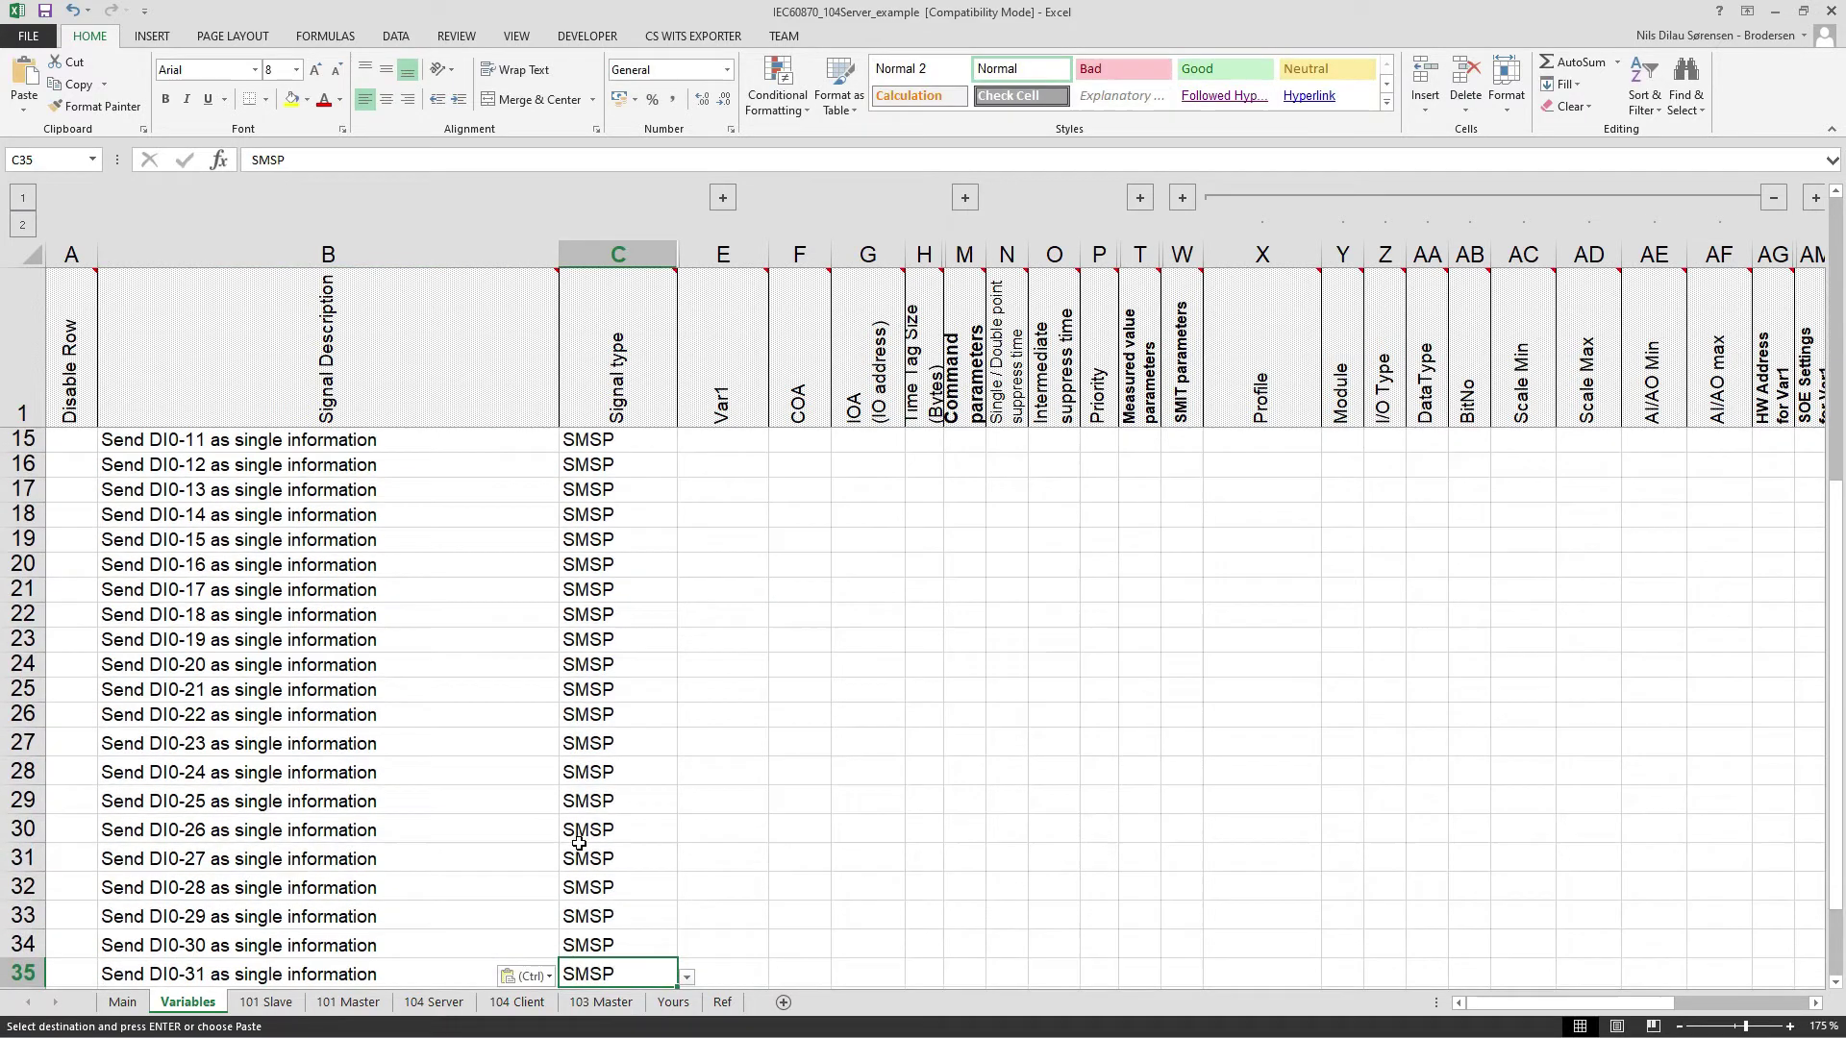
key("Down")
- Complete the signal descriptions through DI0-31 and keep the END signal type on the end-of-list marker row
scroll(579, 844, "down", 1)
key("Up")
key("Down")
key("Down")
type("END")
key("ctrl+Return")
scroll(711, 666, "up", 6)
- Fill the signal type SMSP and the Var1 names SP8 to SP31 down the new signal rows
left_click_drag(713, 637, 713, 661)
left_click_drag(768, 674, 768, 988)
scroll(754, 539, "down", 6)
left_click_drag(768, 510, 768, 685)
scroll(869, 721, "up", 8)
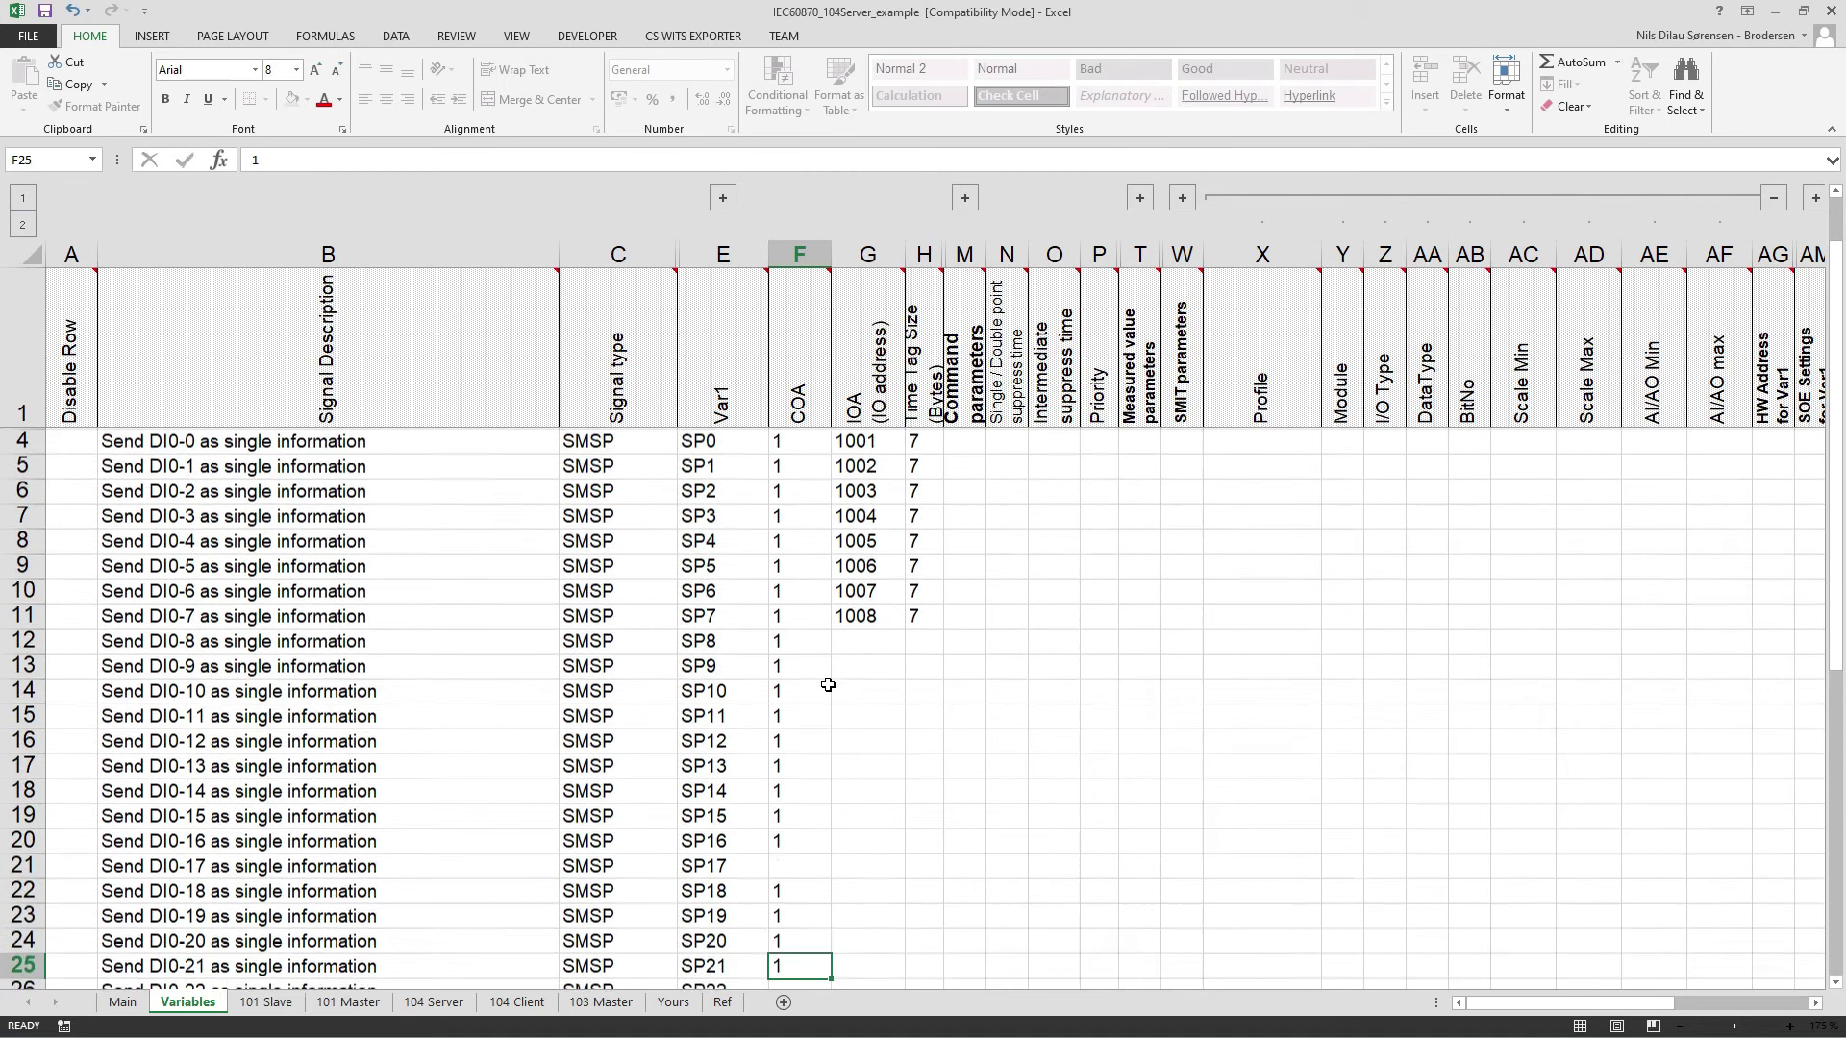
- Fill COA 1 and the IO addresses 1009 to 1032 down the new signal rows
key("Return")
type("1 1 1 1 1 1 1 1 1 1")
scroll(828, 685, "up", 6)
left_click_drag(868, 638, 867, 666)
left_click_drag(904, 677, 905, 848)
- Set the time tag size to 7 bytes for every new signal through row 35
scroll(914, 737, "up", 6)
left_click(927, 691)
type("7 7 7 7 7 7 7 7 7 7 7 7 7 7 7 7 7 7 7 7 7 7 7 7")
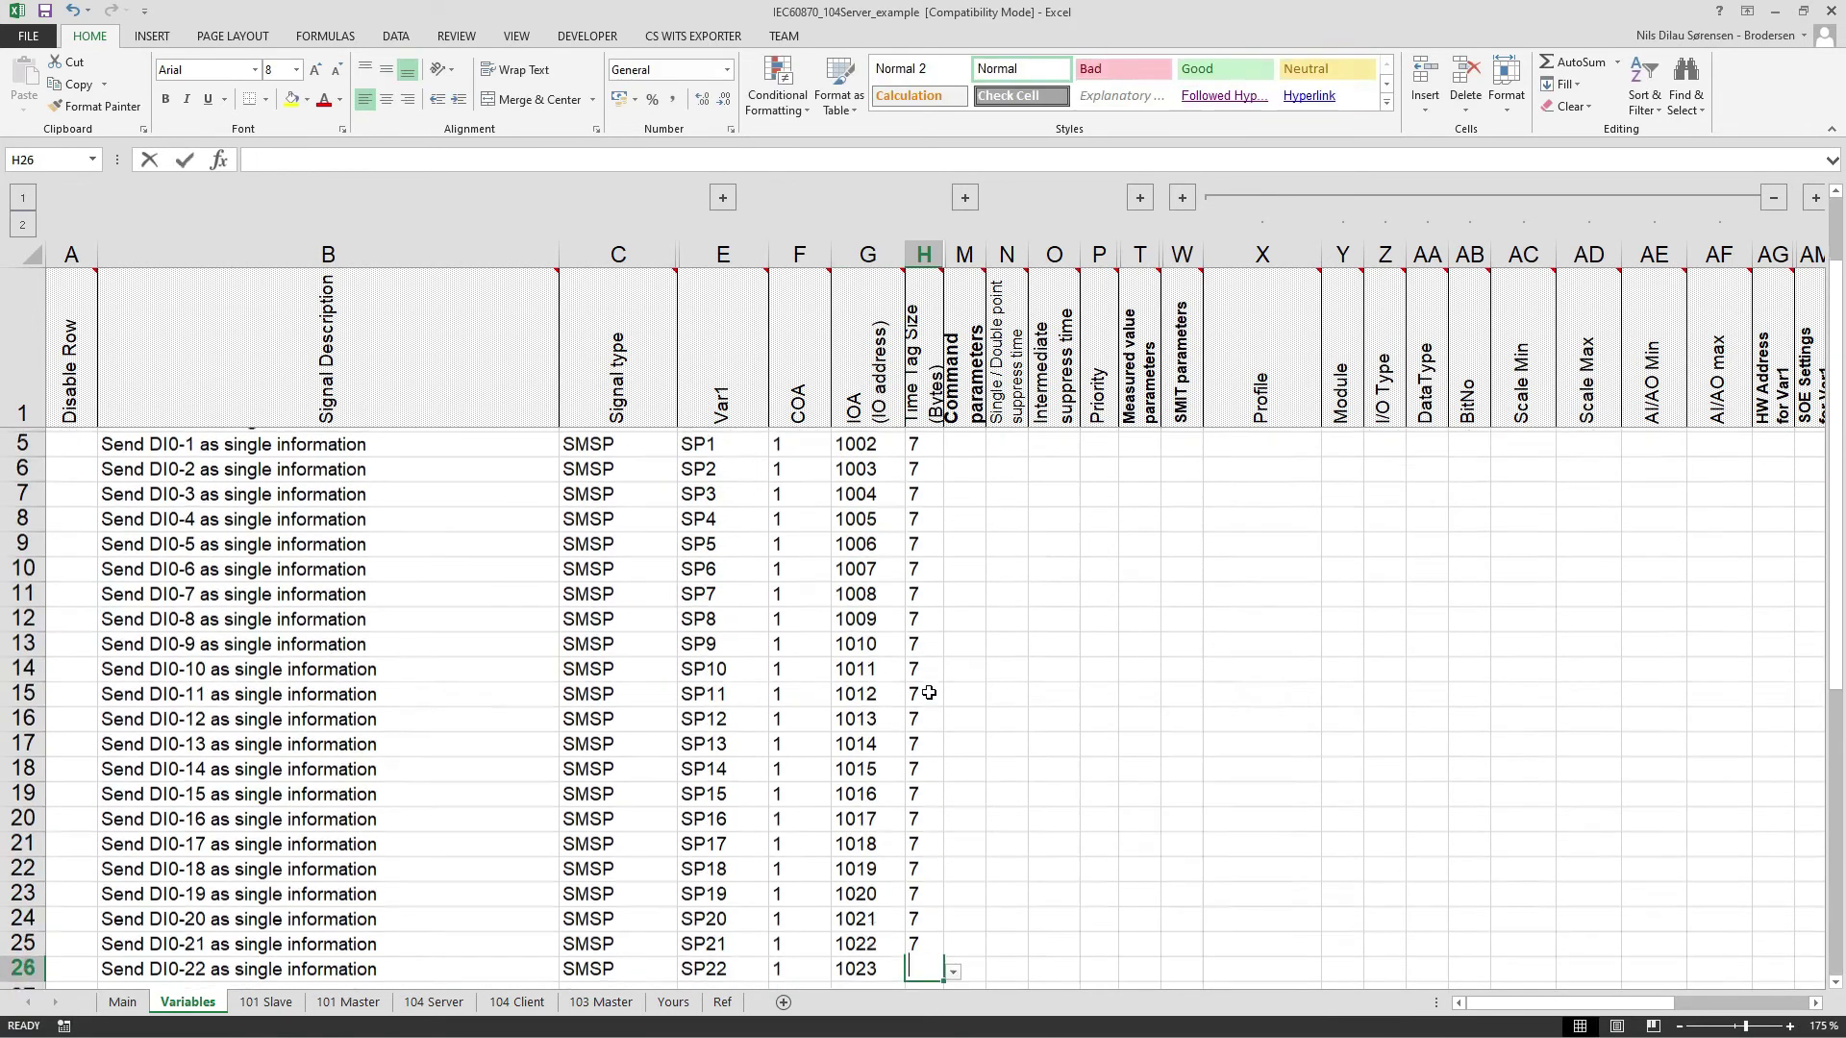
key("Up")
- Check the allowed clients IP setting among the 104 Server parameters
left_click(423, 1001)
scroll(410, 789, "up", 3, "ctrl")
mouse_move(602, 459)
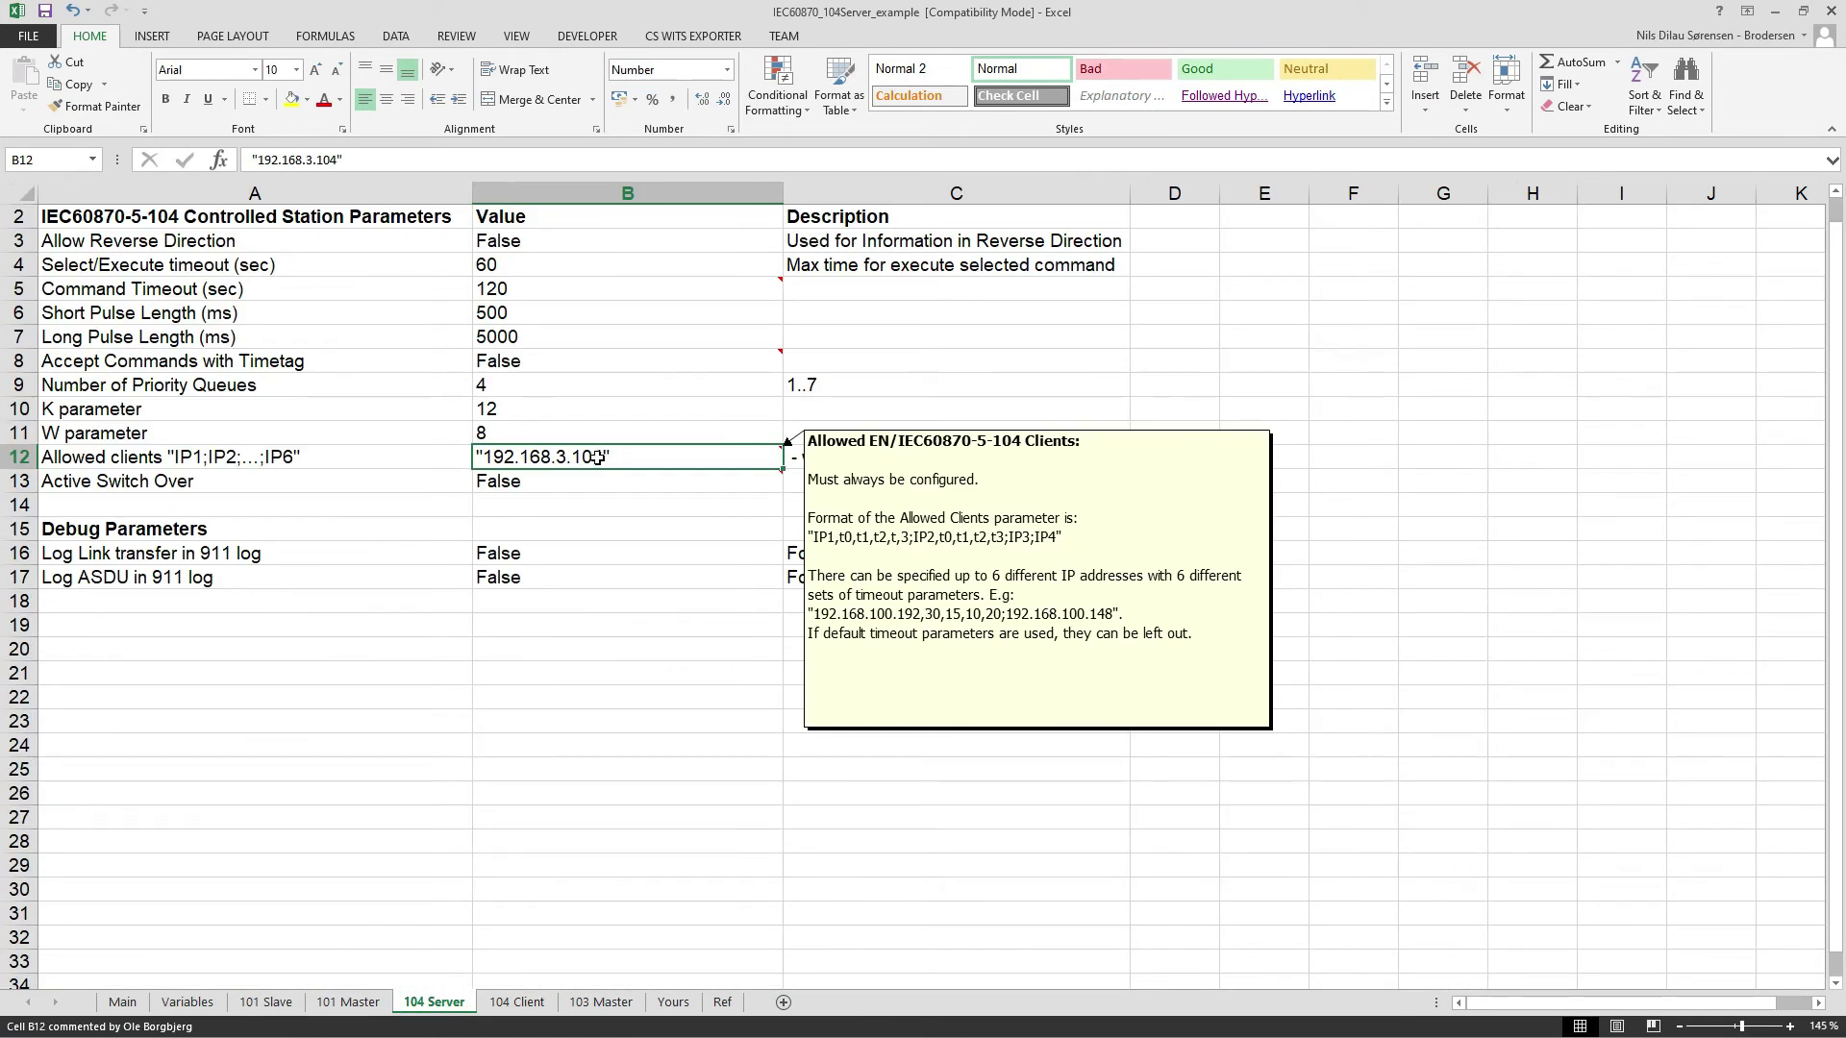
scroll(465, 713, "down", 3, "ctrl")
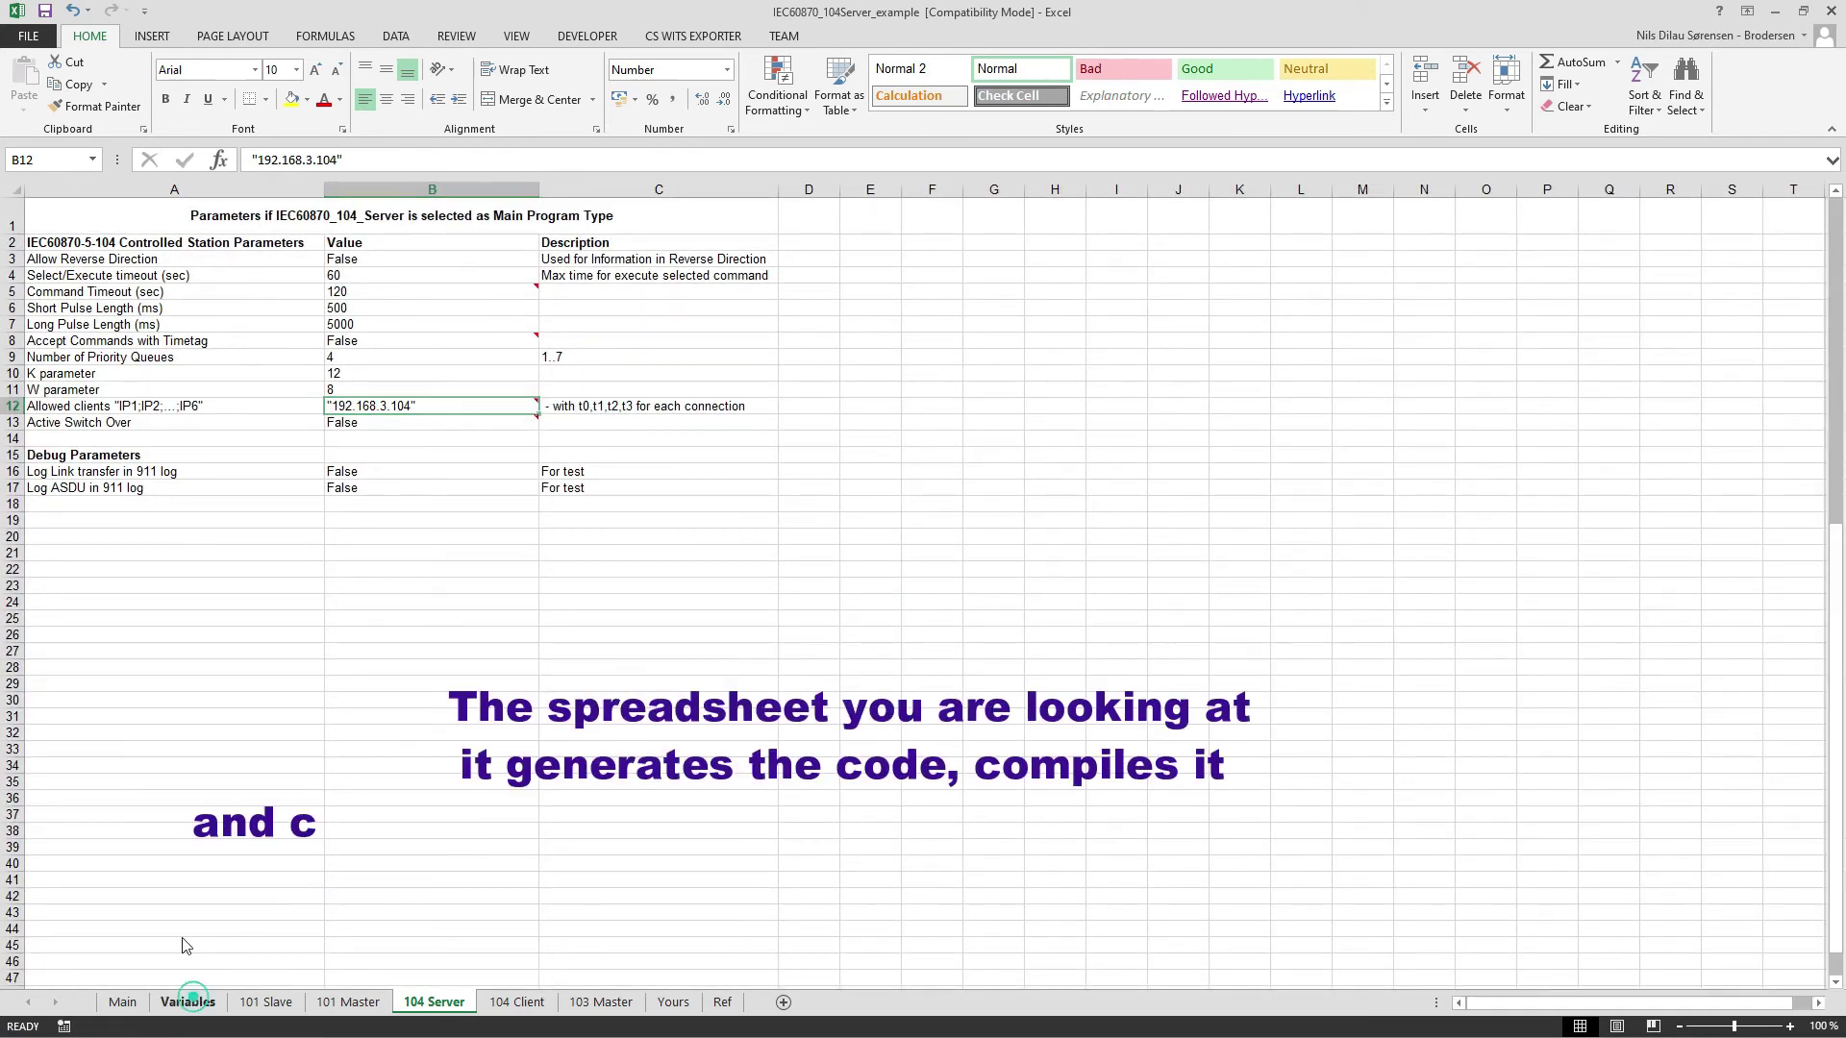
- Generate and compile the project from the active Excel workbook with the RTU32x Code generator, and close the generator
left_click(188, 1002)
key("alt+Tab")
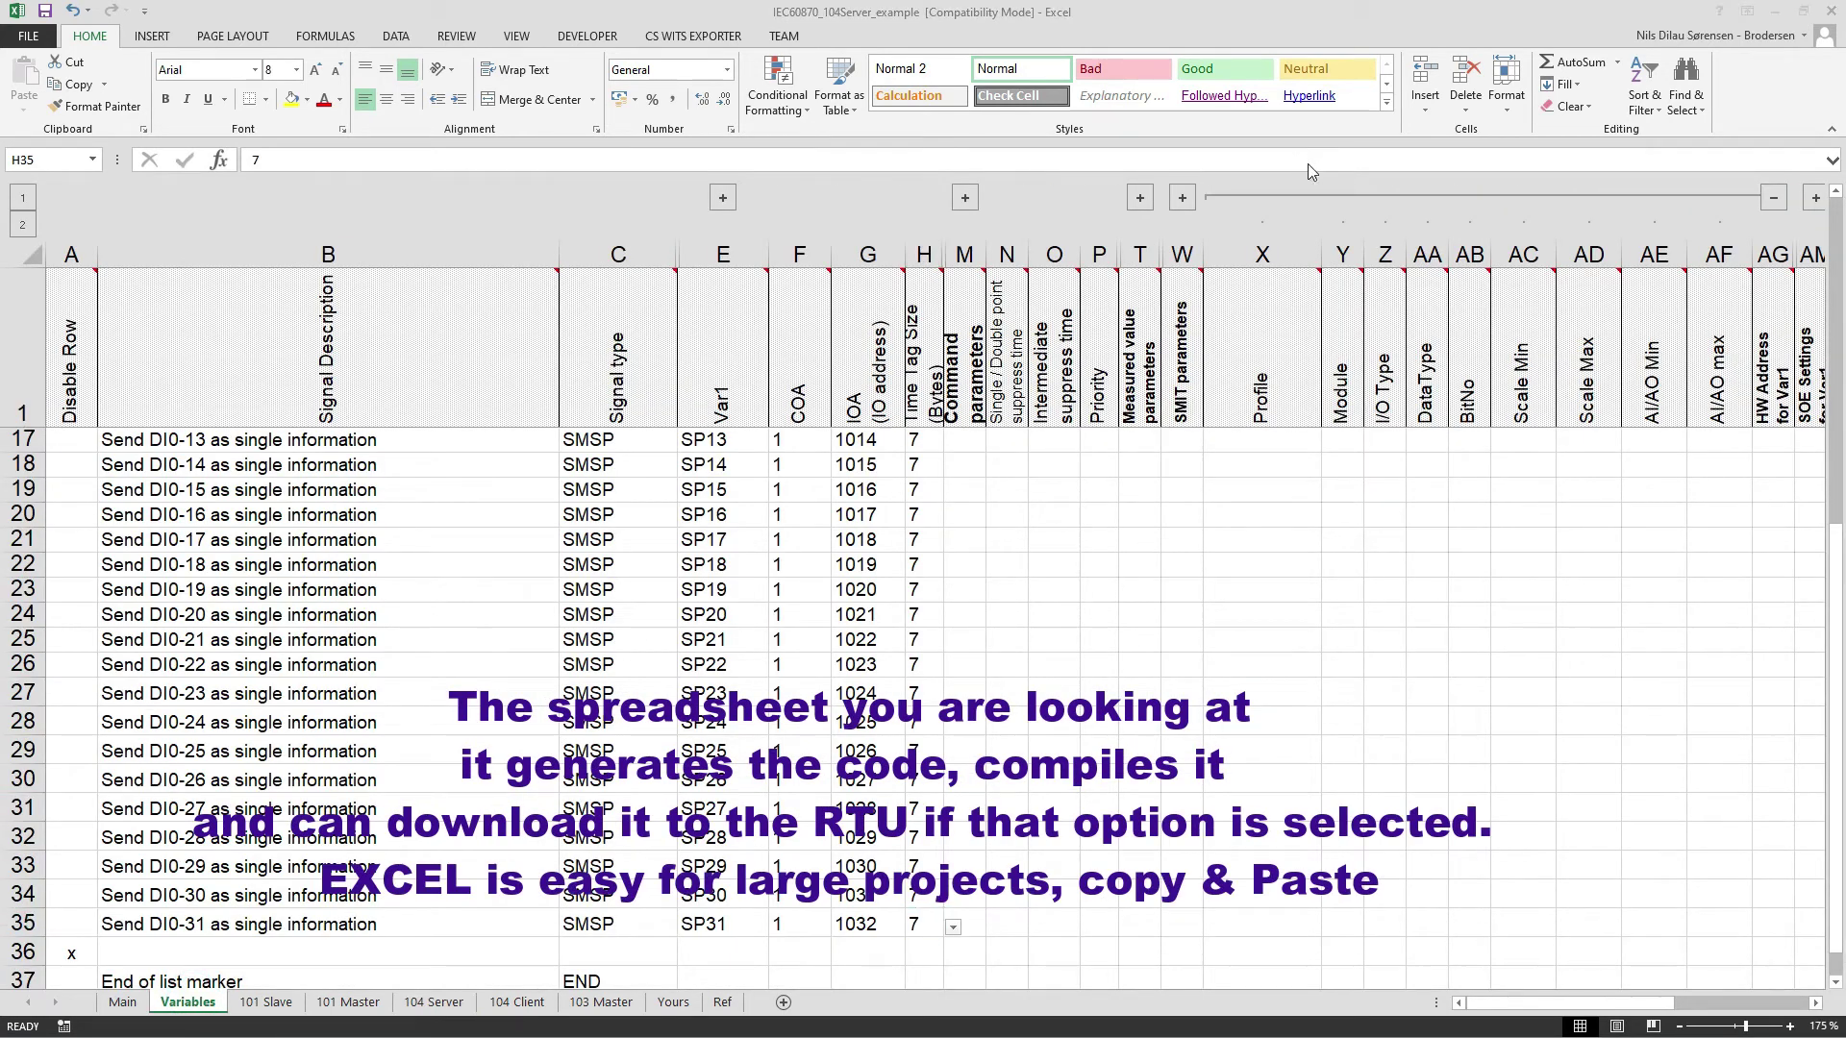
left_click(122, 1001)
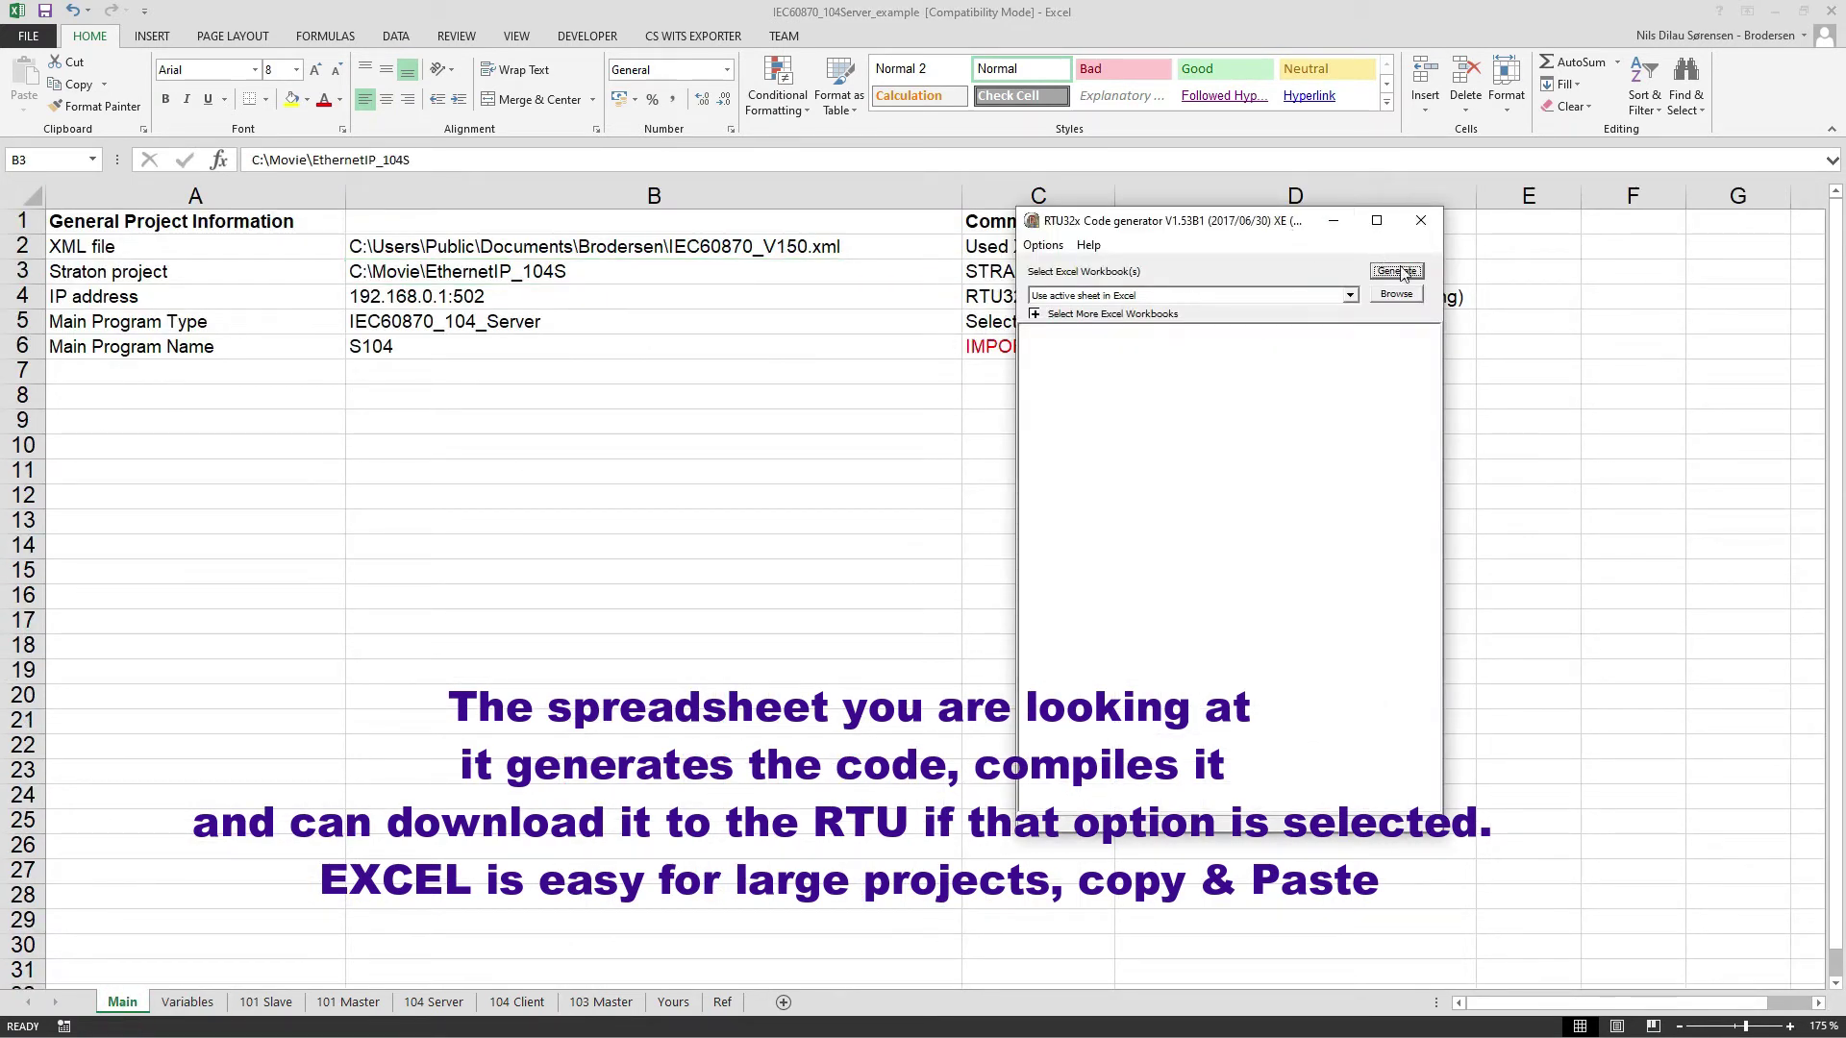
left_click(1409, 272)
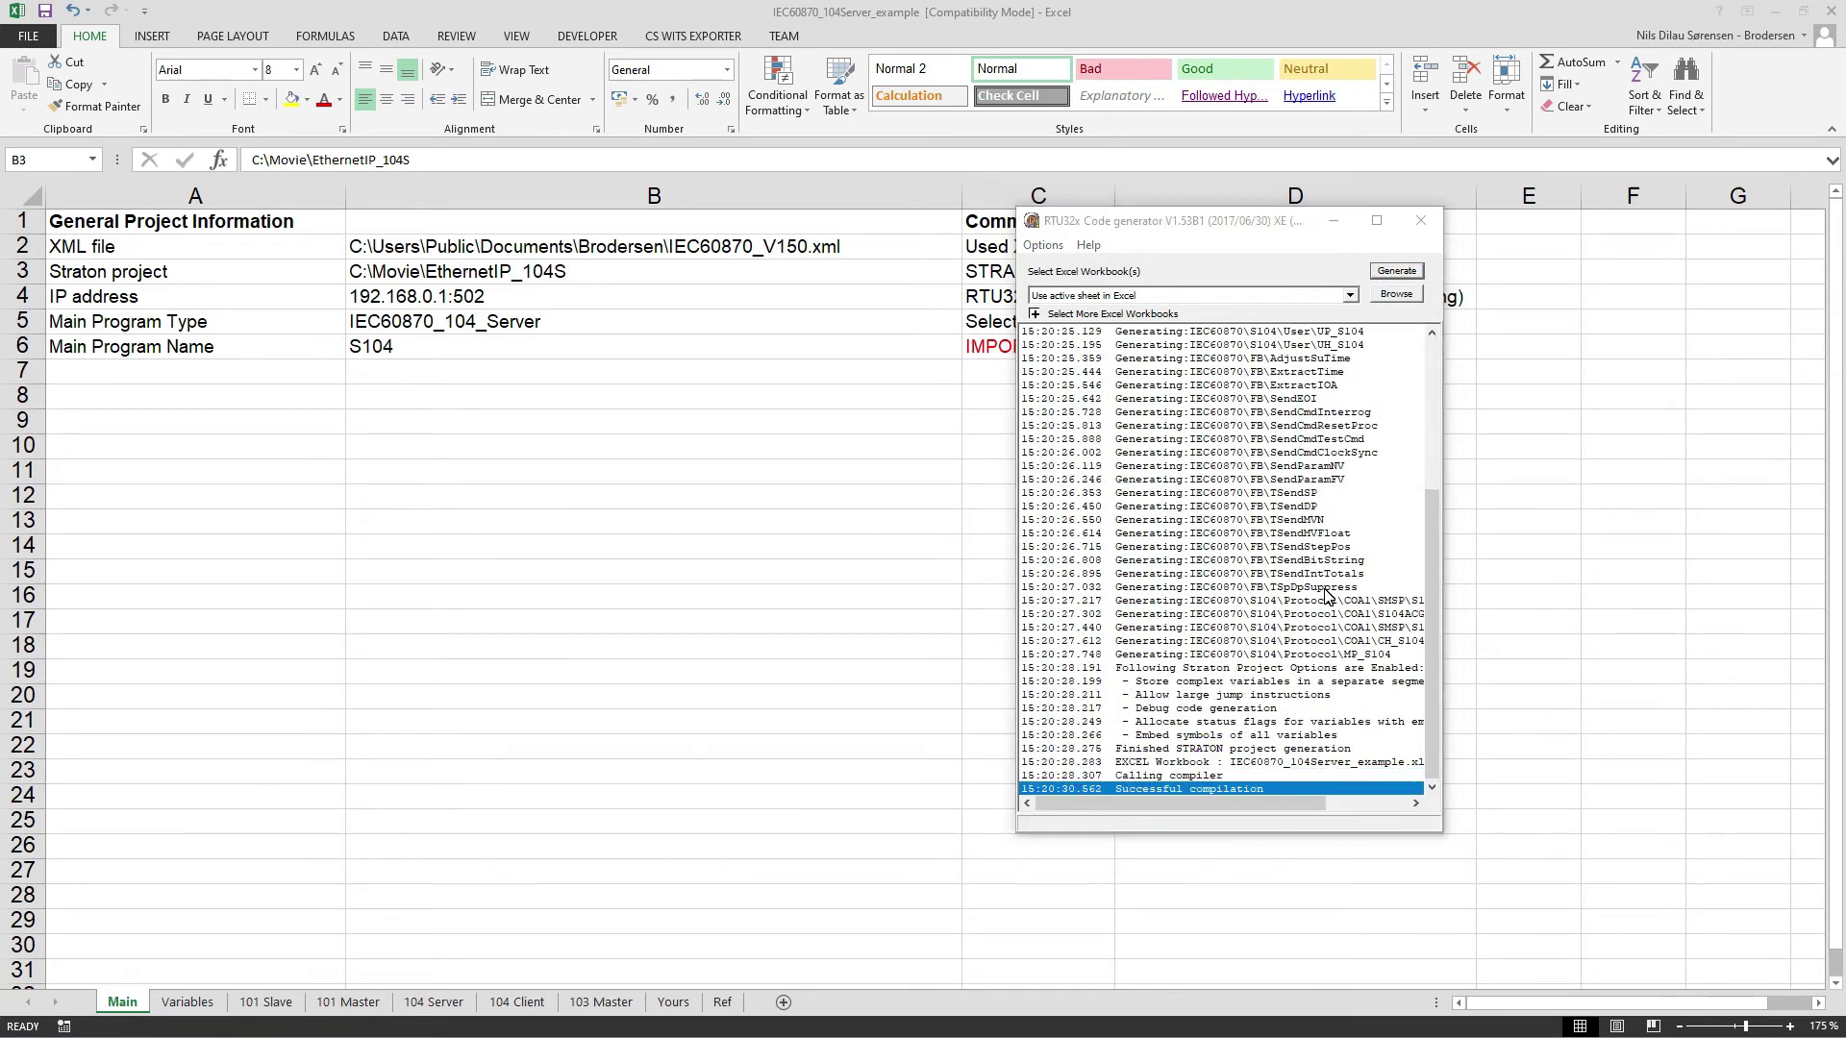
left_click(1421, 221)
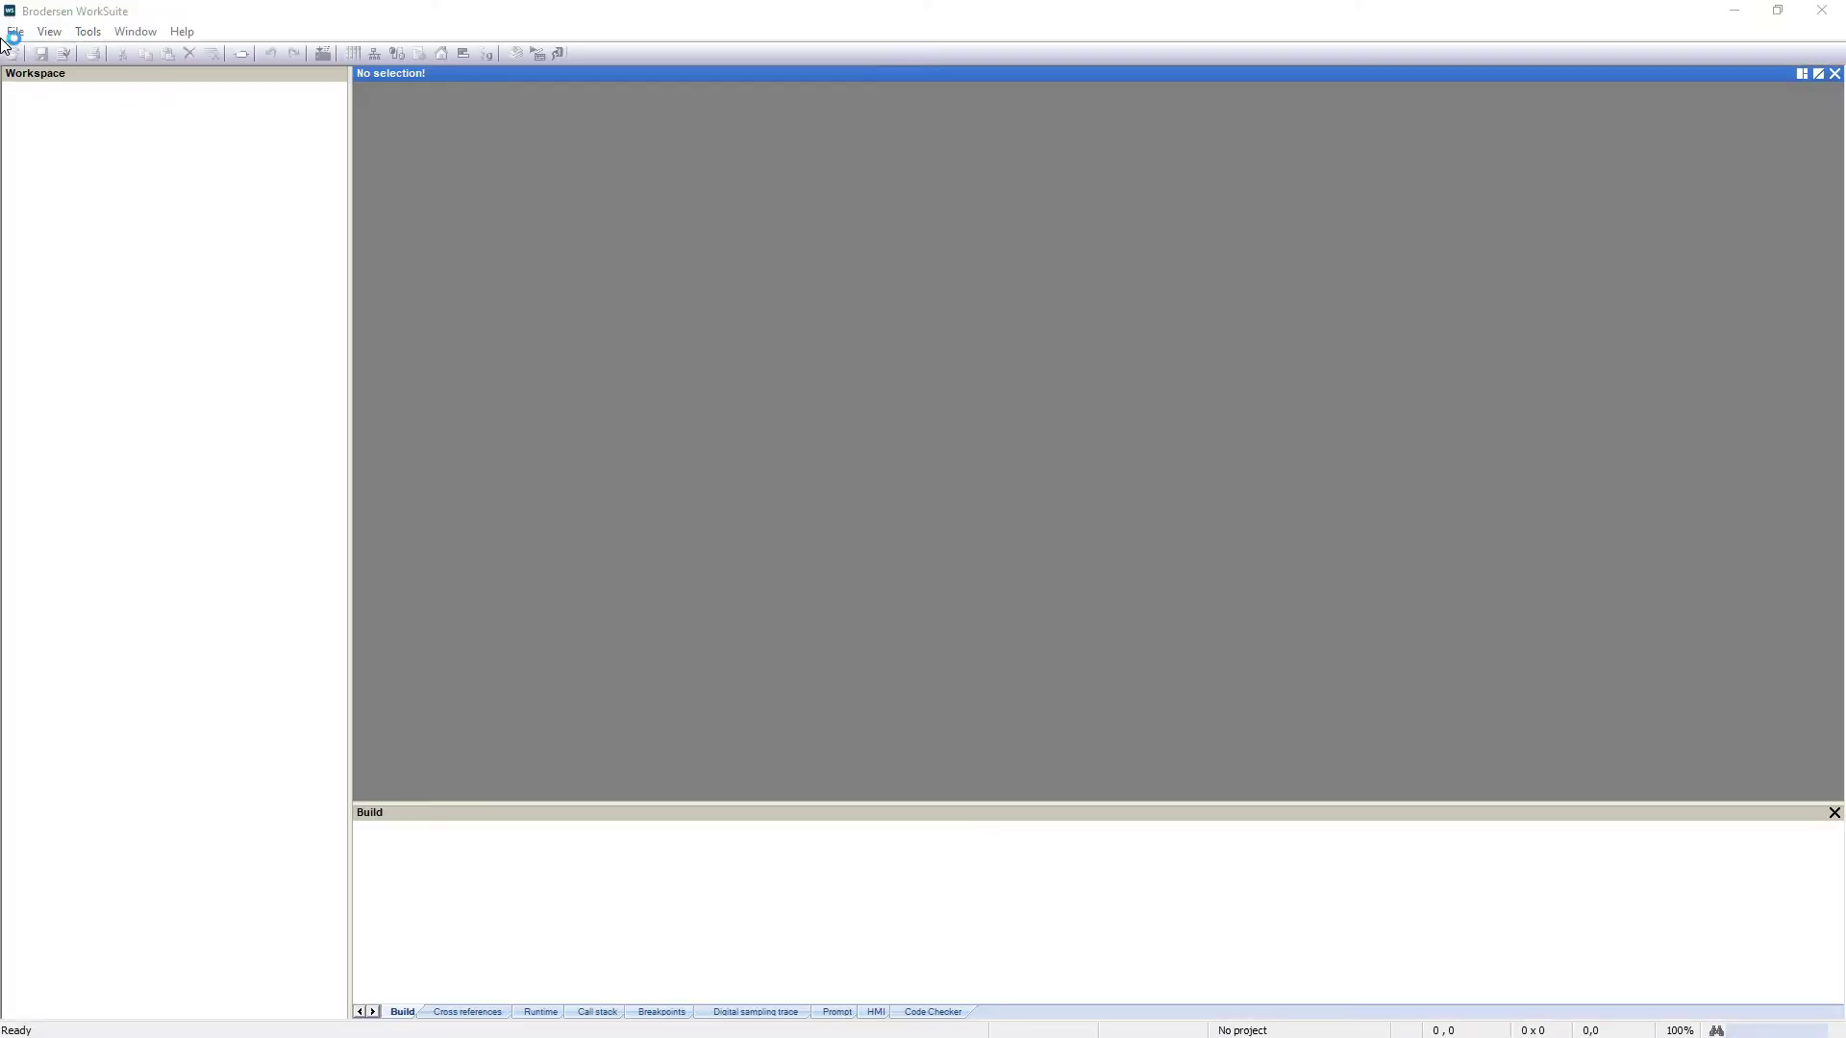
- Open the EthernetIP_104S project from the Movie folder in Brodersen WorkSuite
left_click(18, 32)
mouse_move(96, 126)
left_click(452, 127)
scroll(907, 536, "up", 3)
scroll(907, 529, "down", 6)
scroll(916, 476, "up", 1)
left_click(876, 485)
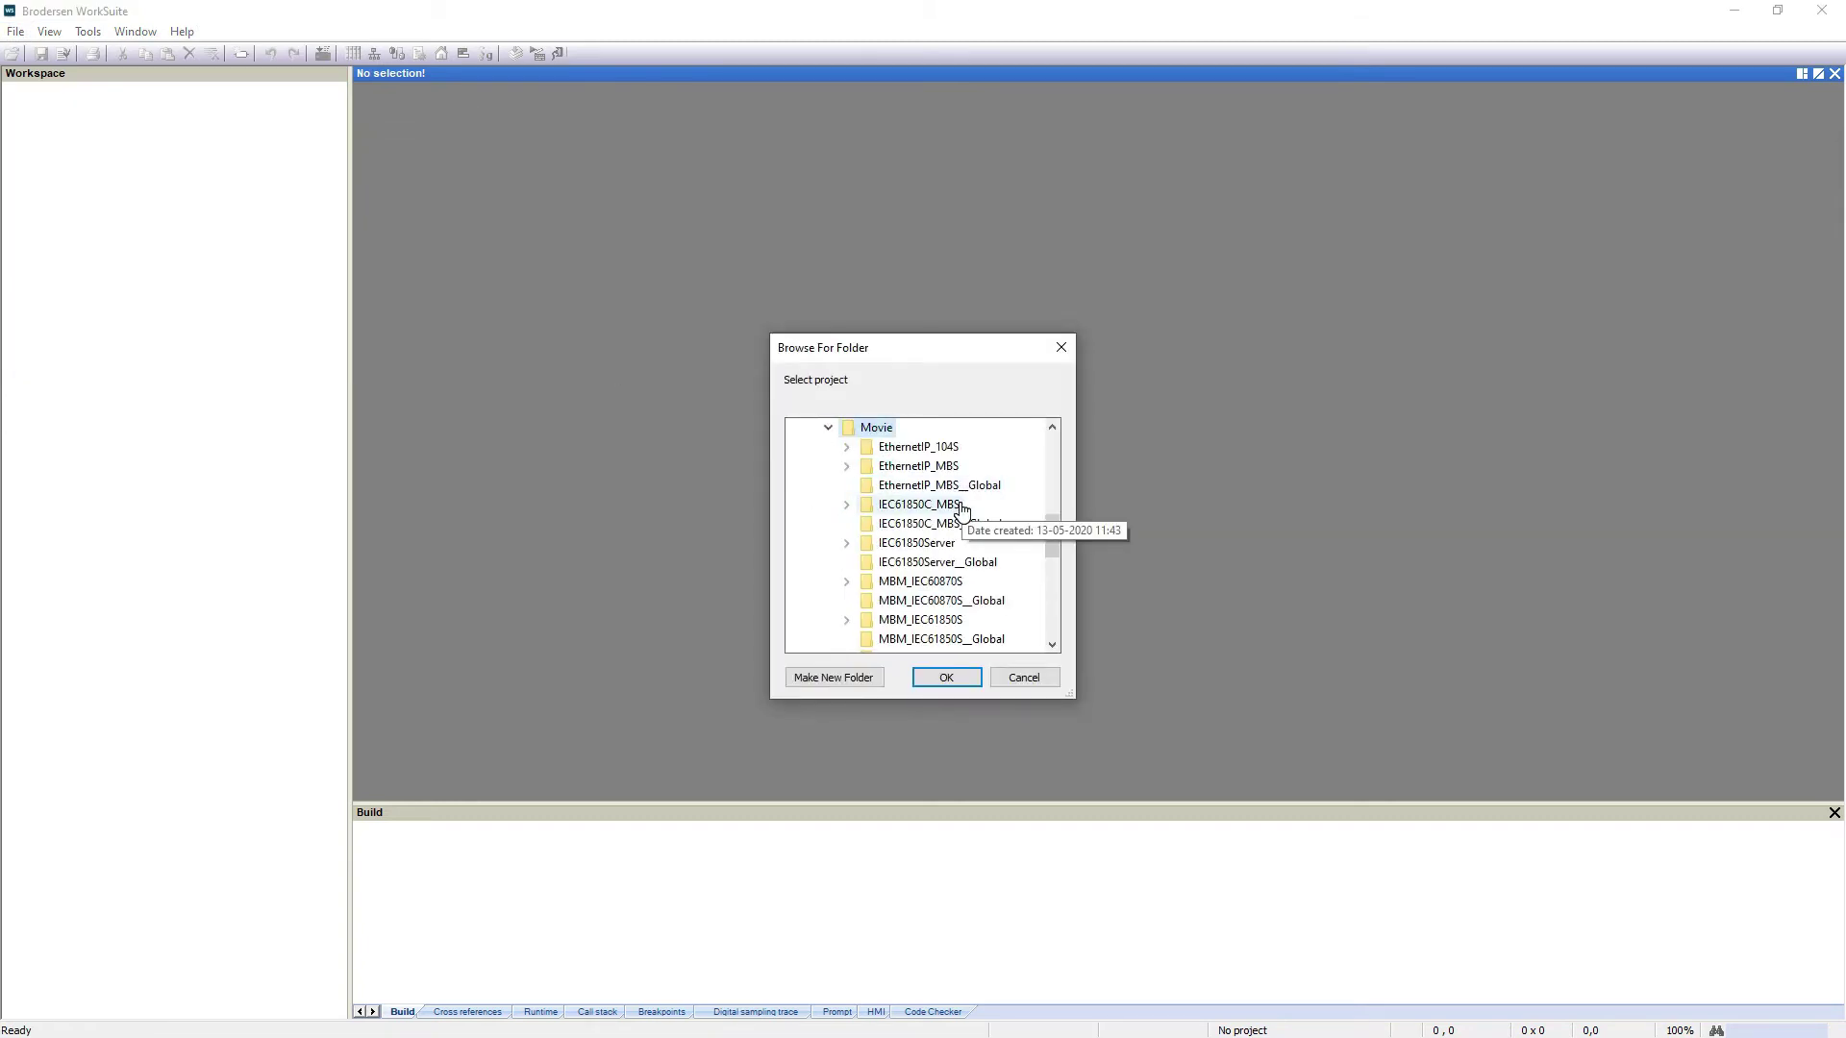
left_click(943, 449)
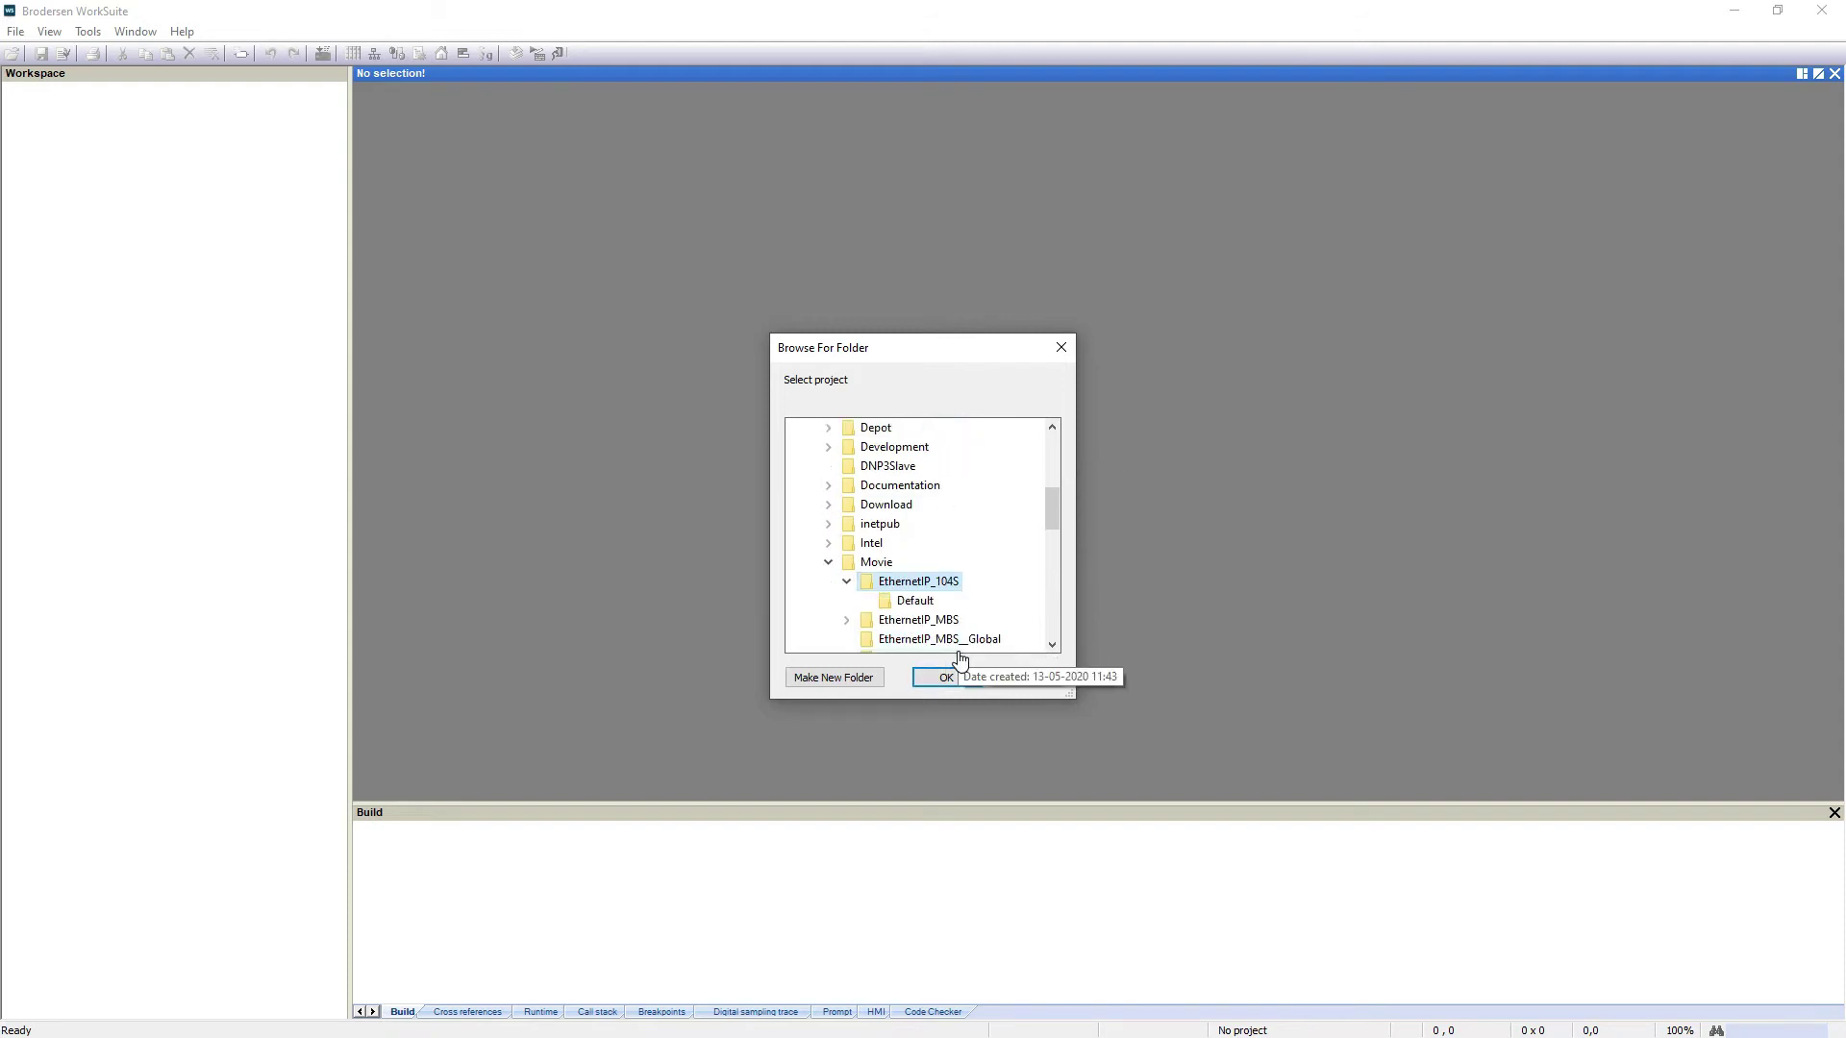
left_click(936, 679)
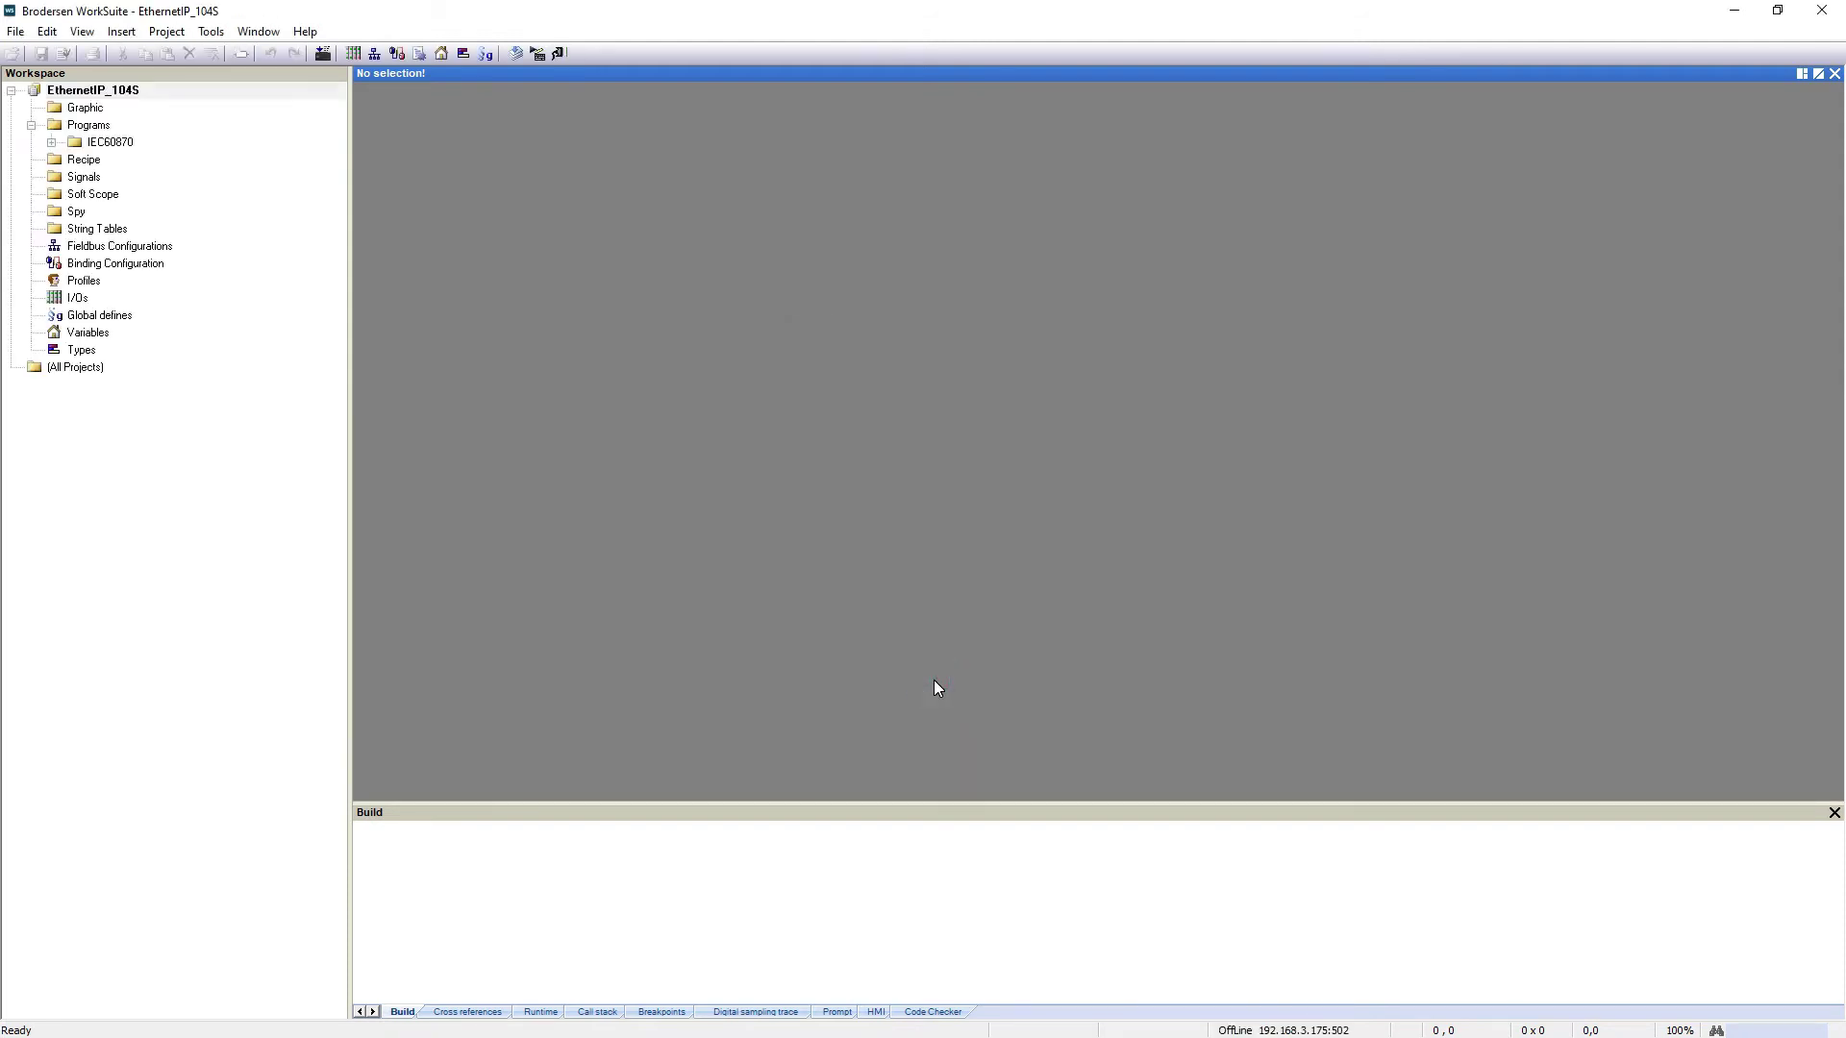
- Add an Ethernet/IP configuration of type FlexIO / PointIO to the project's fieldbus drivers
left_click(374, 53)
left_click(427, 142)
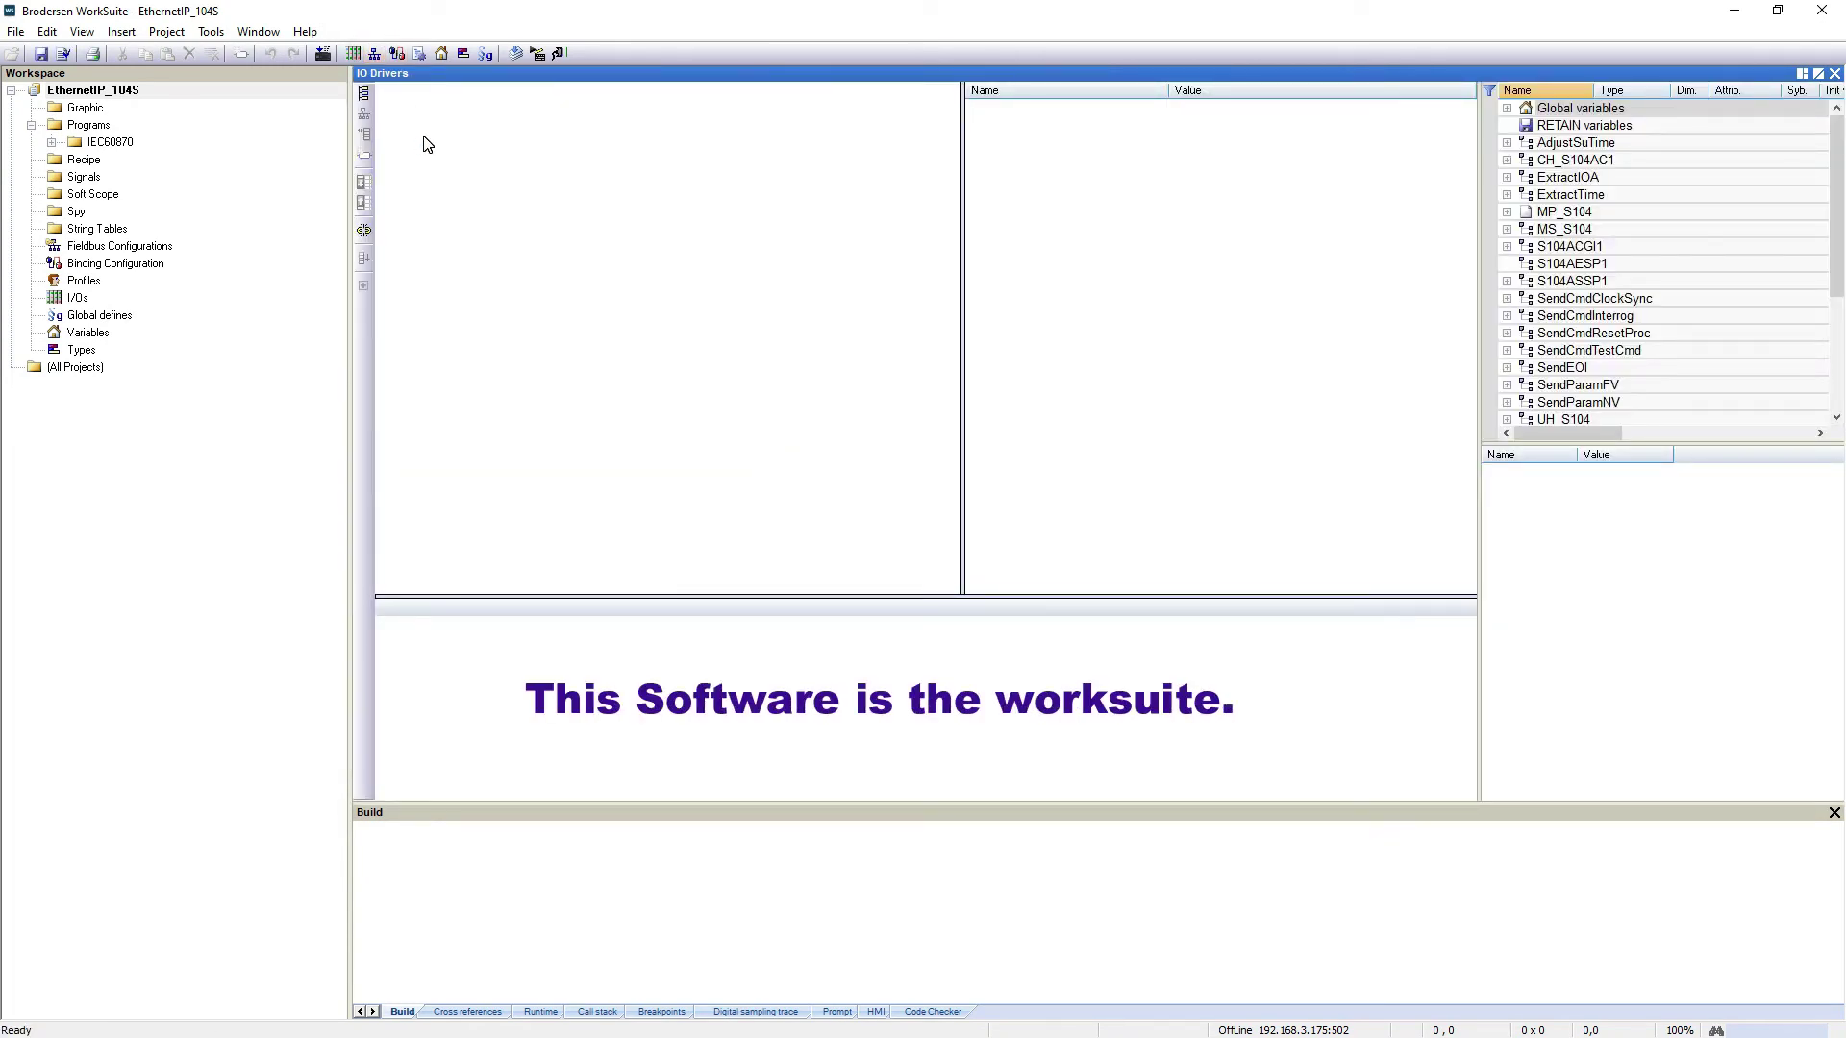
right_click(427, 143)
left_click(512, 376)
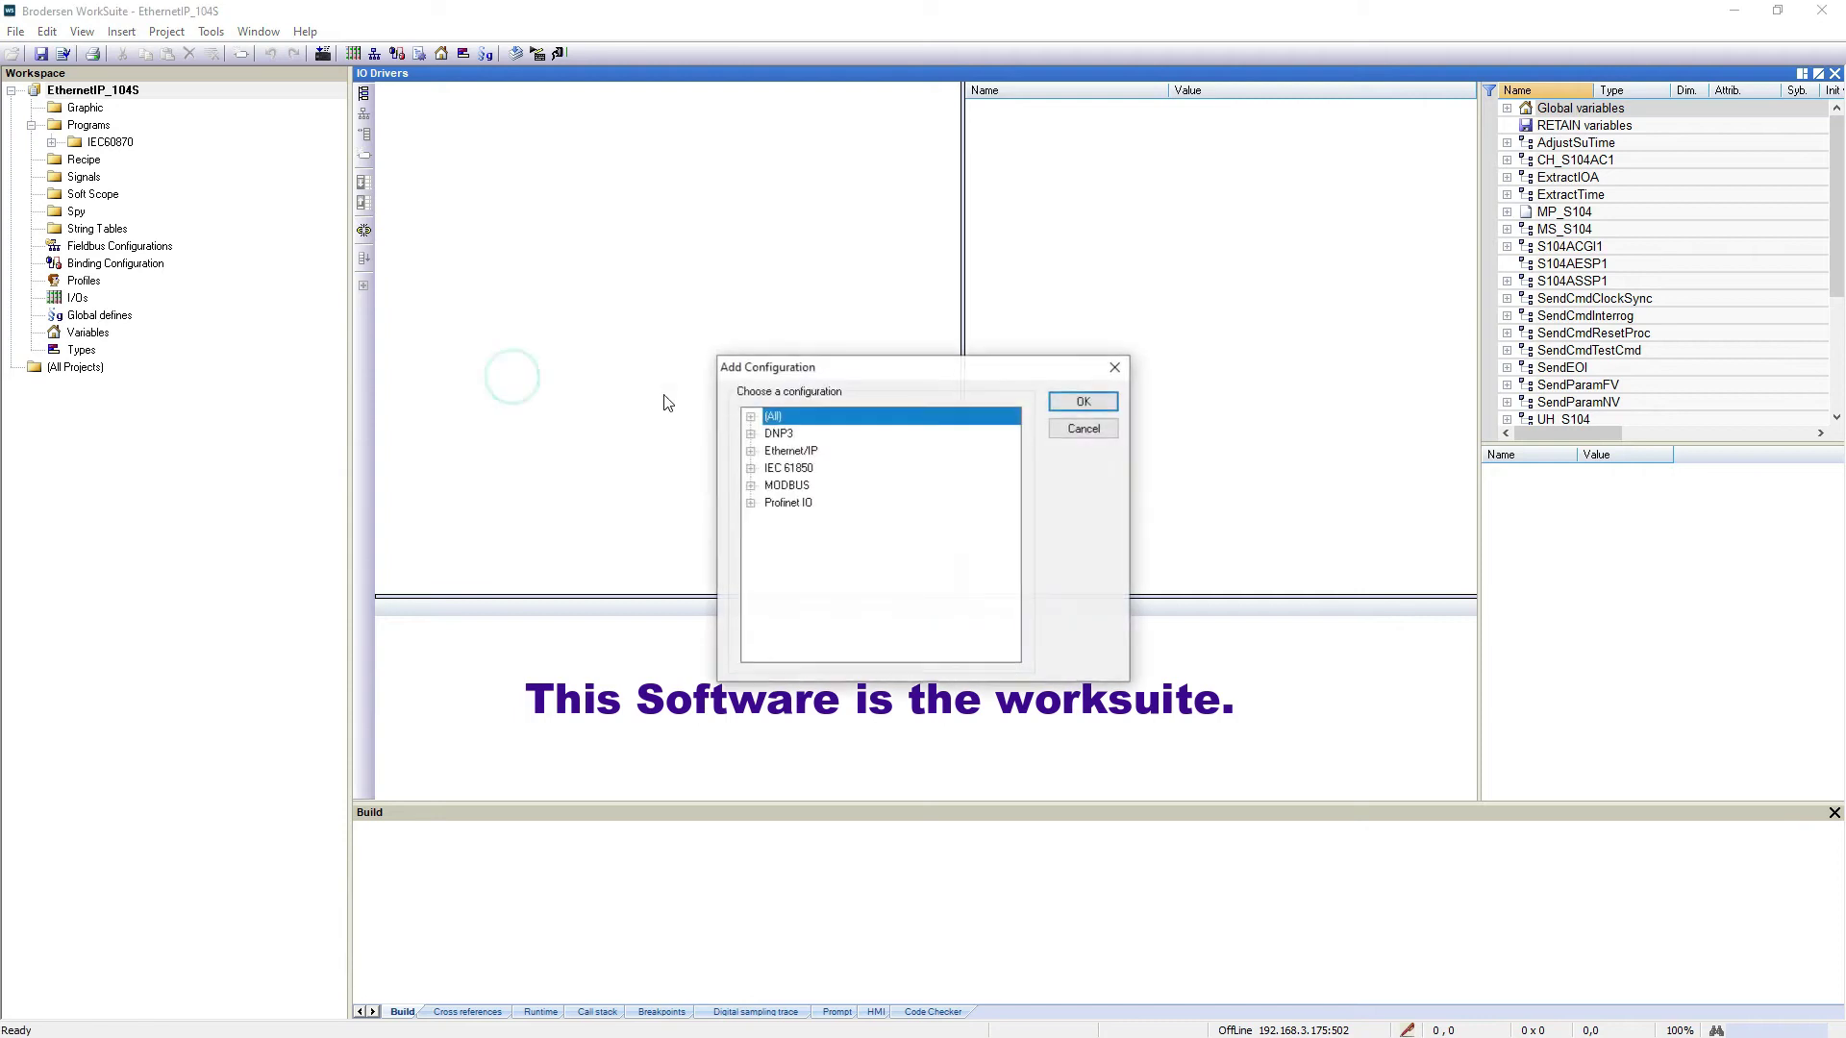
double_click(803, 456)
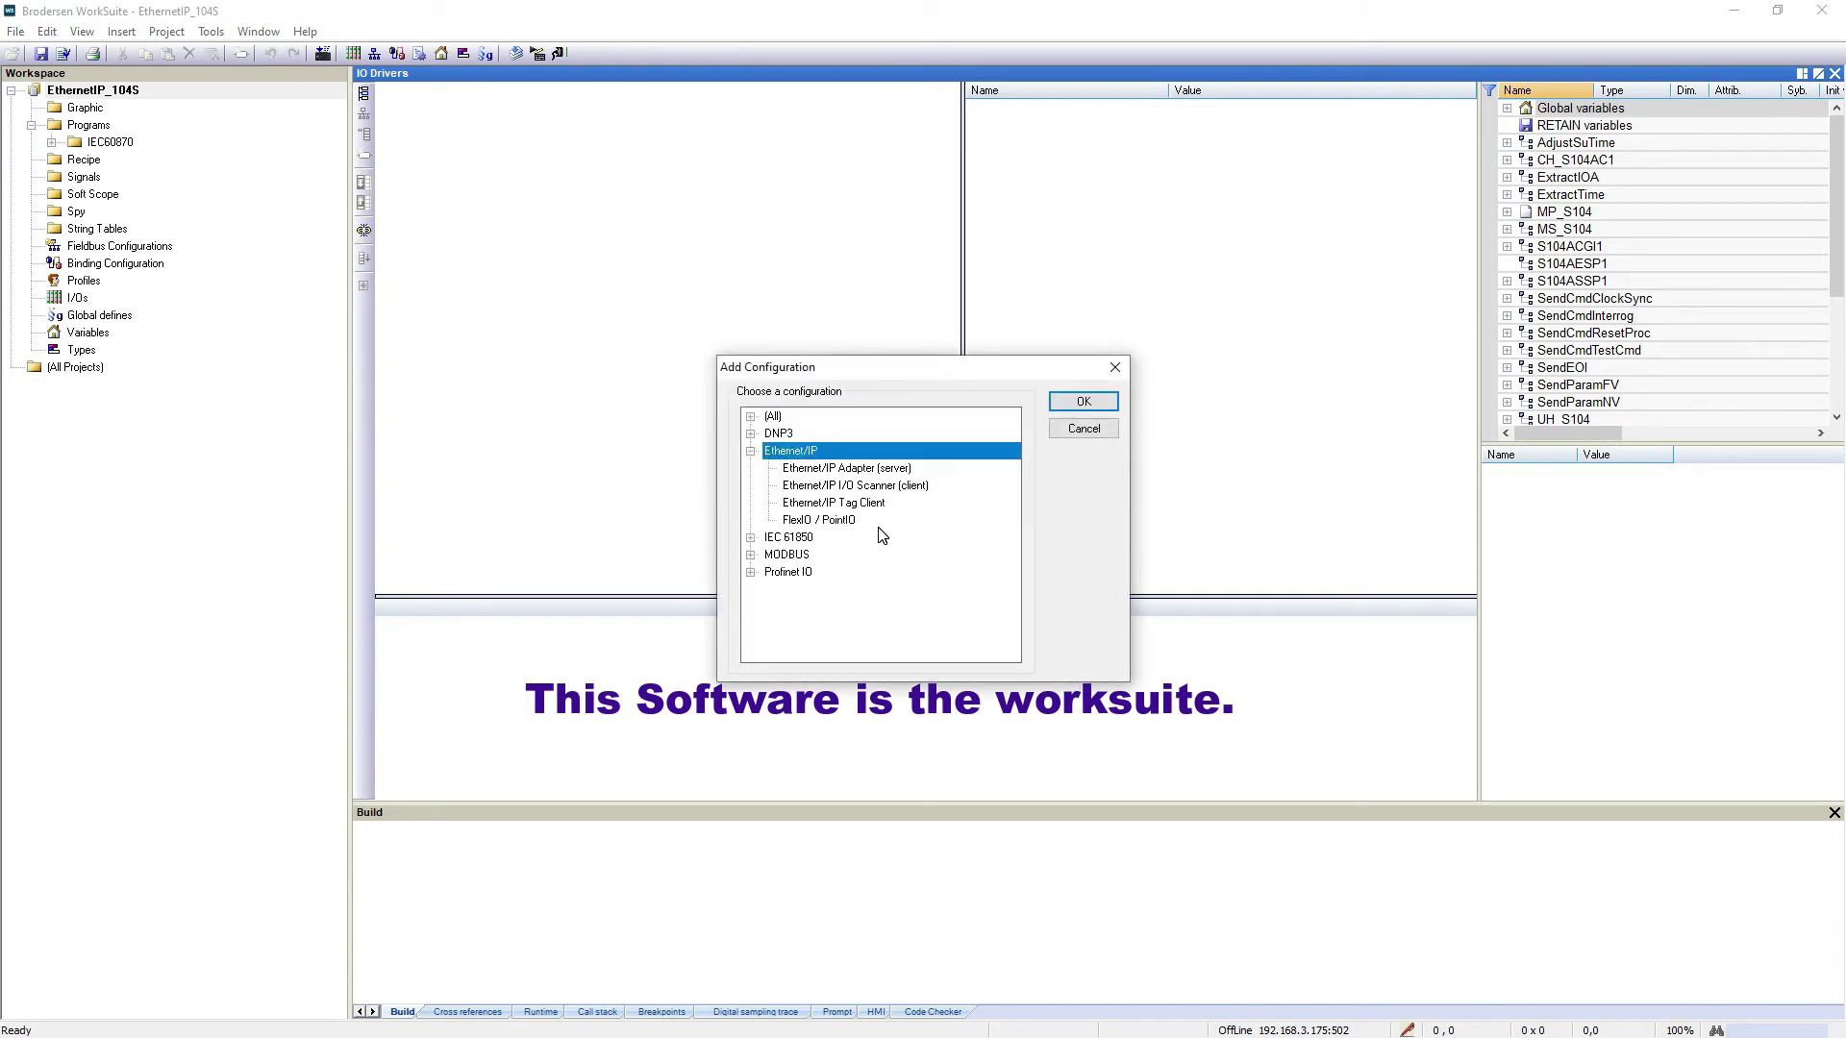
double_click(836, 521)
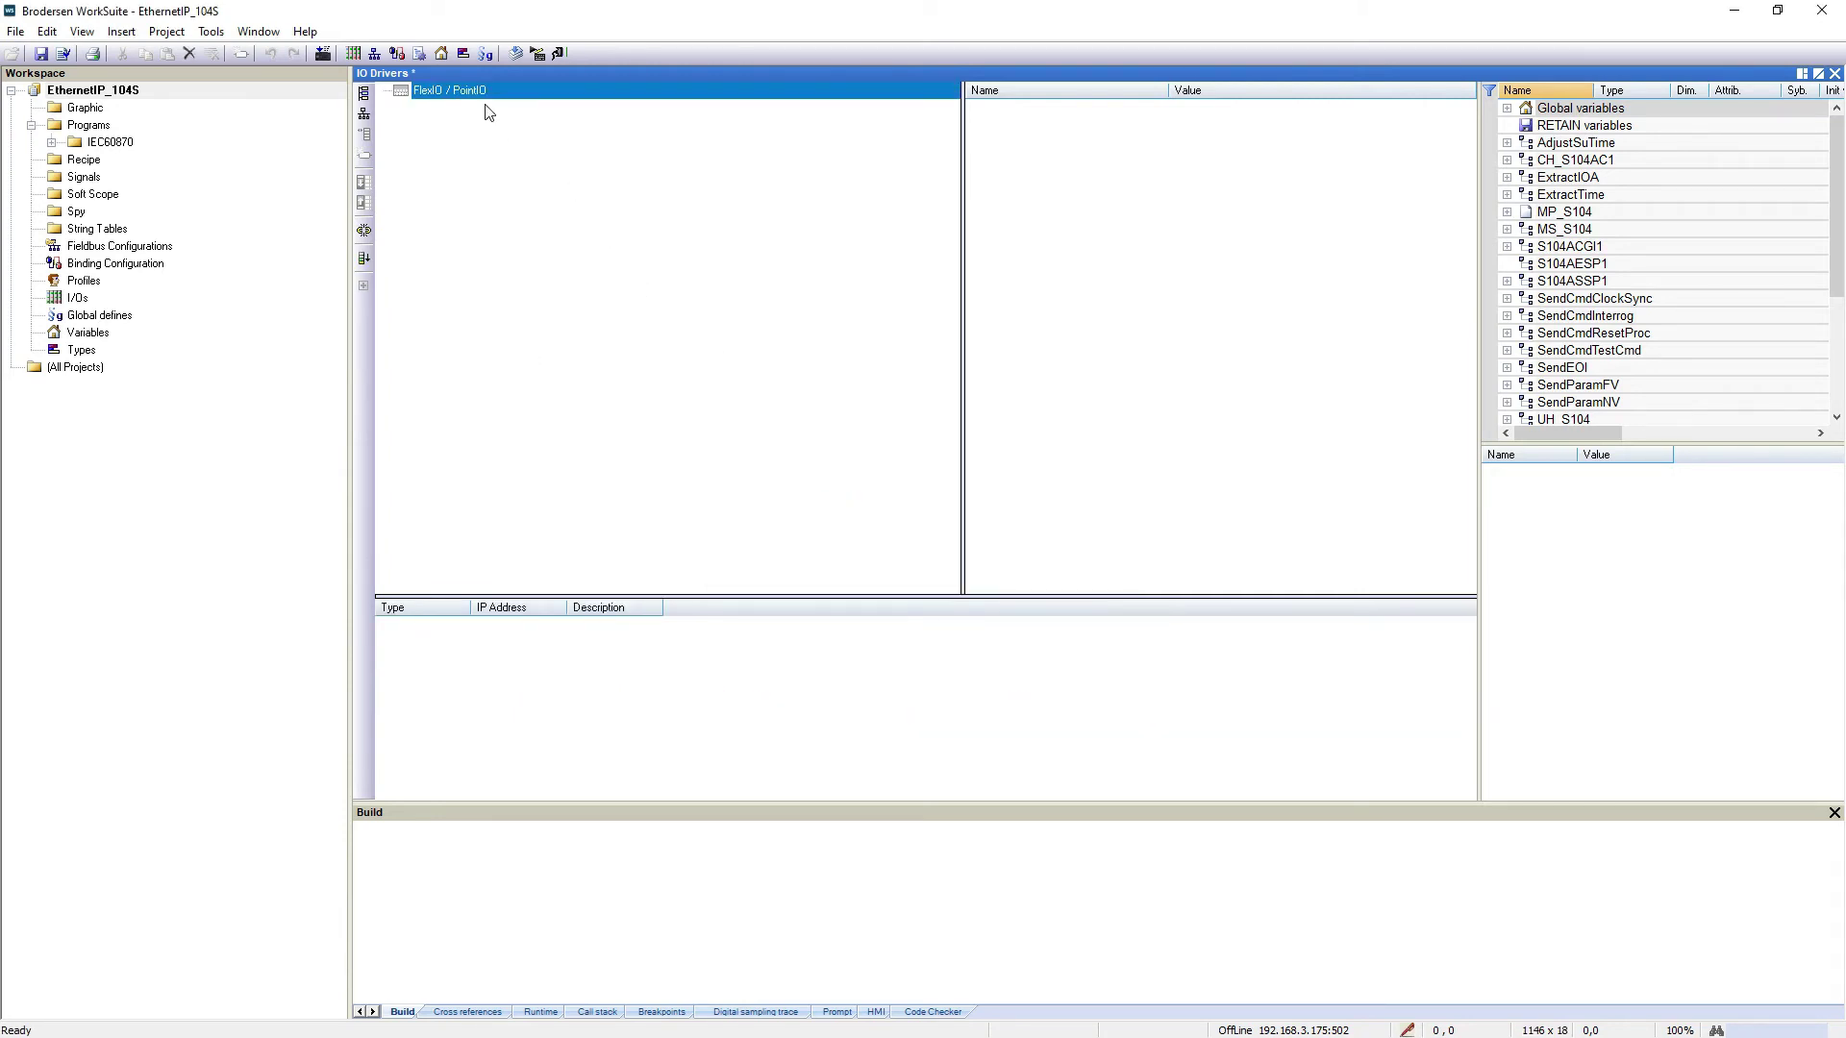
- Add a FlexIO server with the address 192.168.3.137 under the FlexIO / PointIO configuration
right_click(478, 98)
left_click(557, 359)
left_click(860, 512)
type("192.168.3.137")
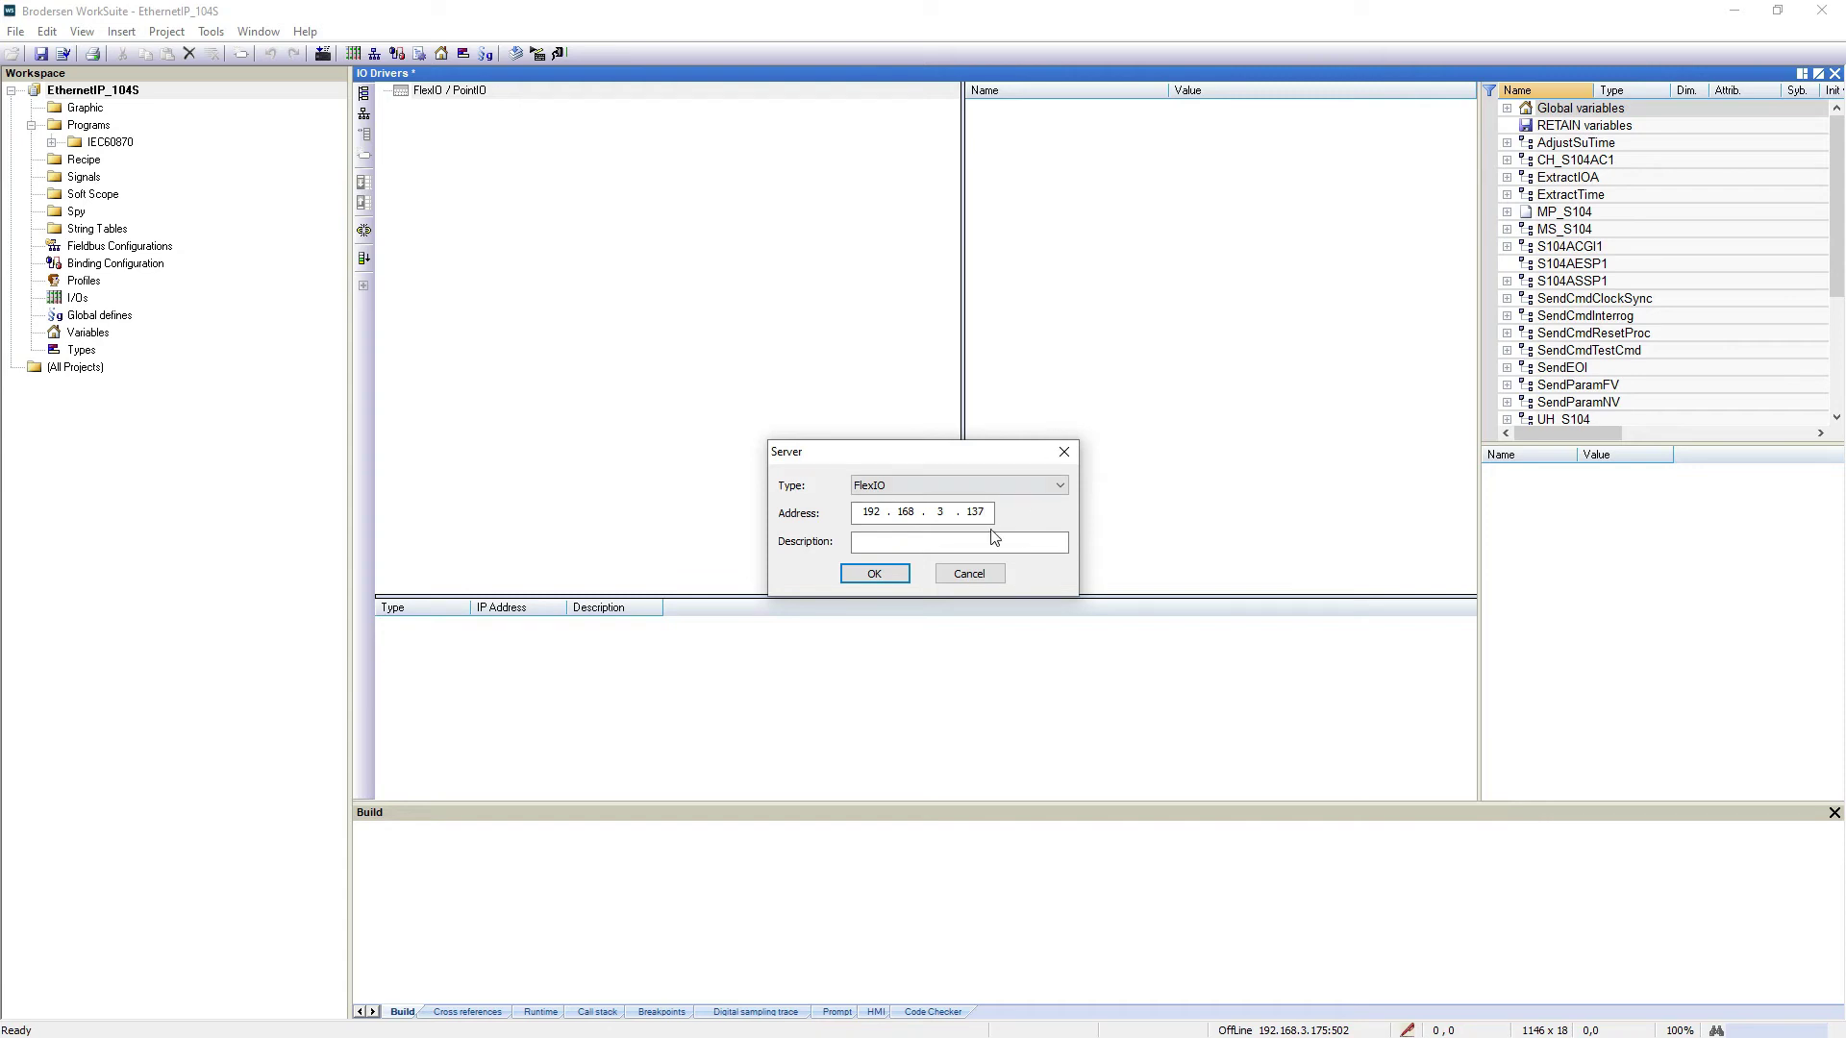
left_click(874, 574)
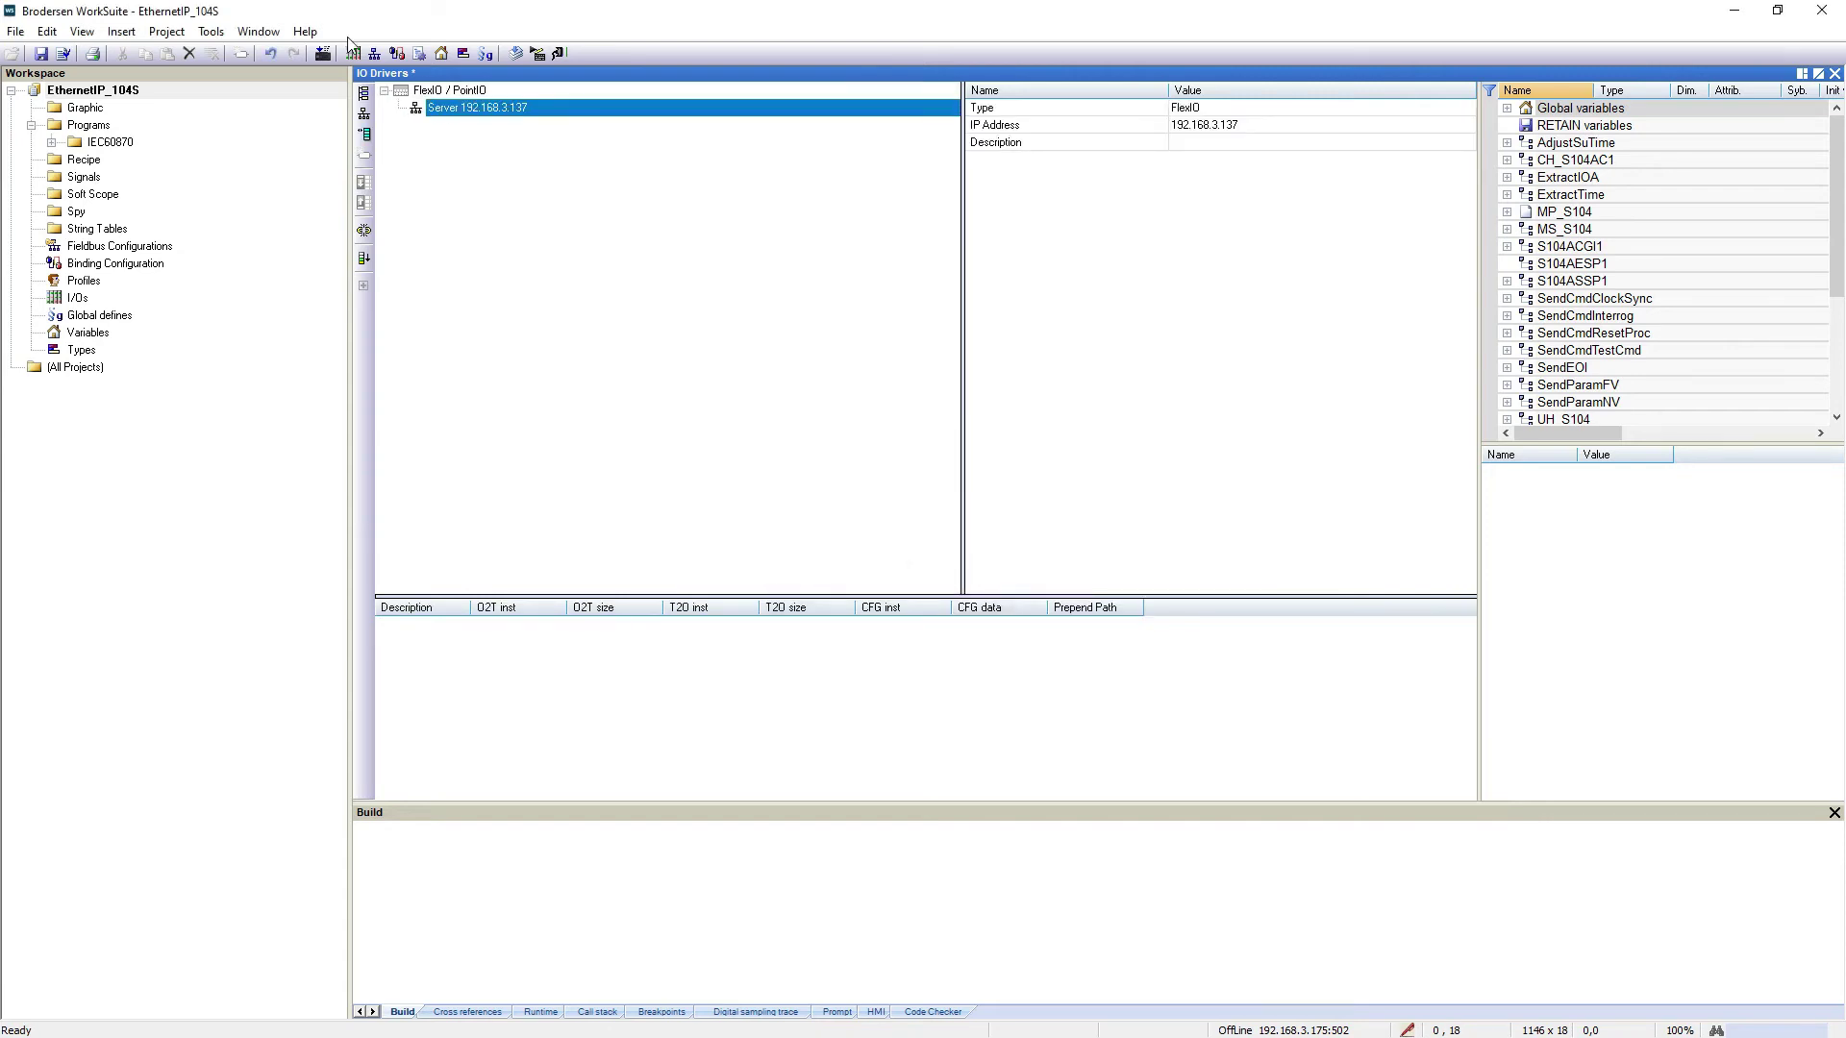
- Insert a 1794-IB32 module with 32 digital inputs under the server, declaring its variables with the prefix ETH_DI
right_click(480, 121)
left_click(567, 398)
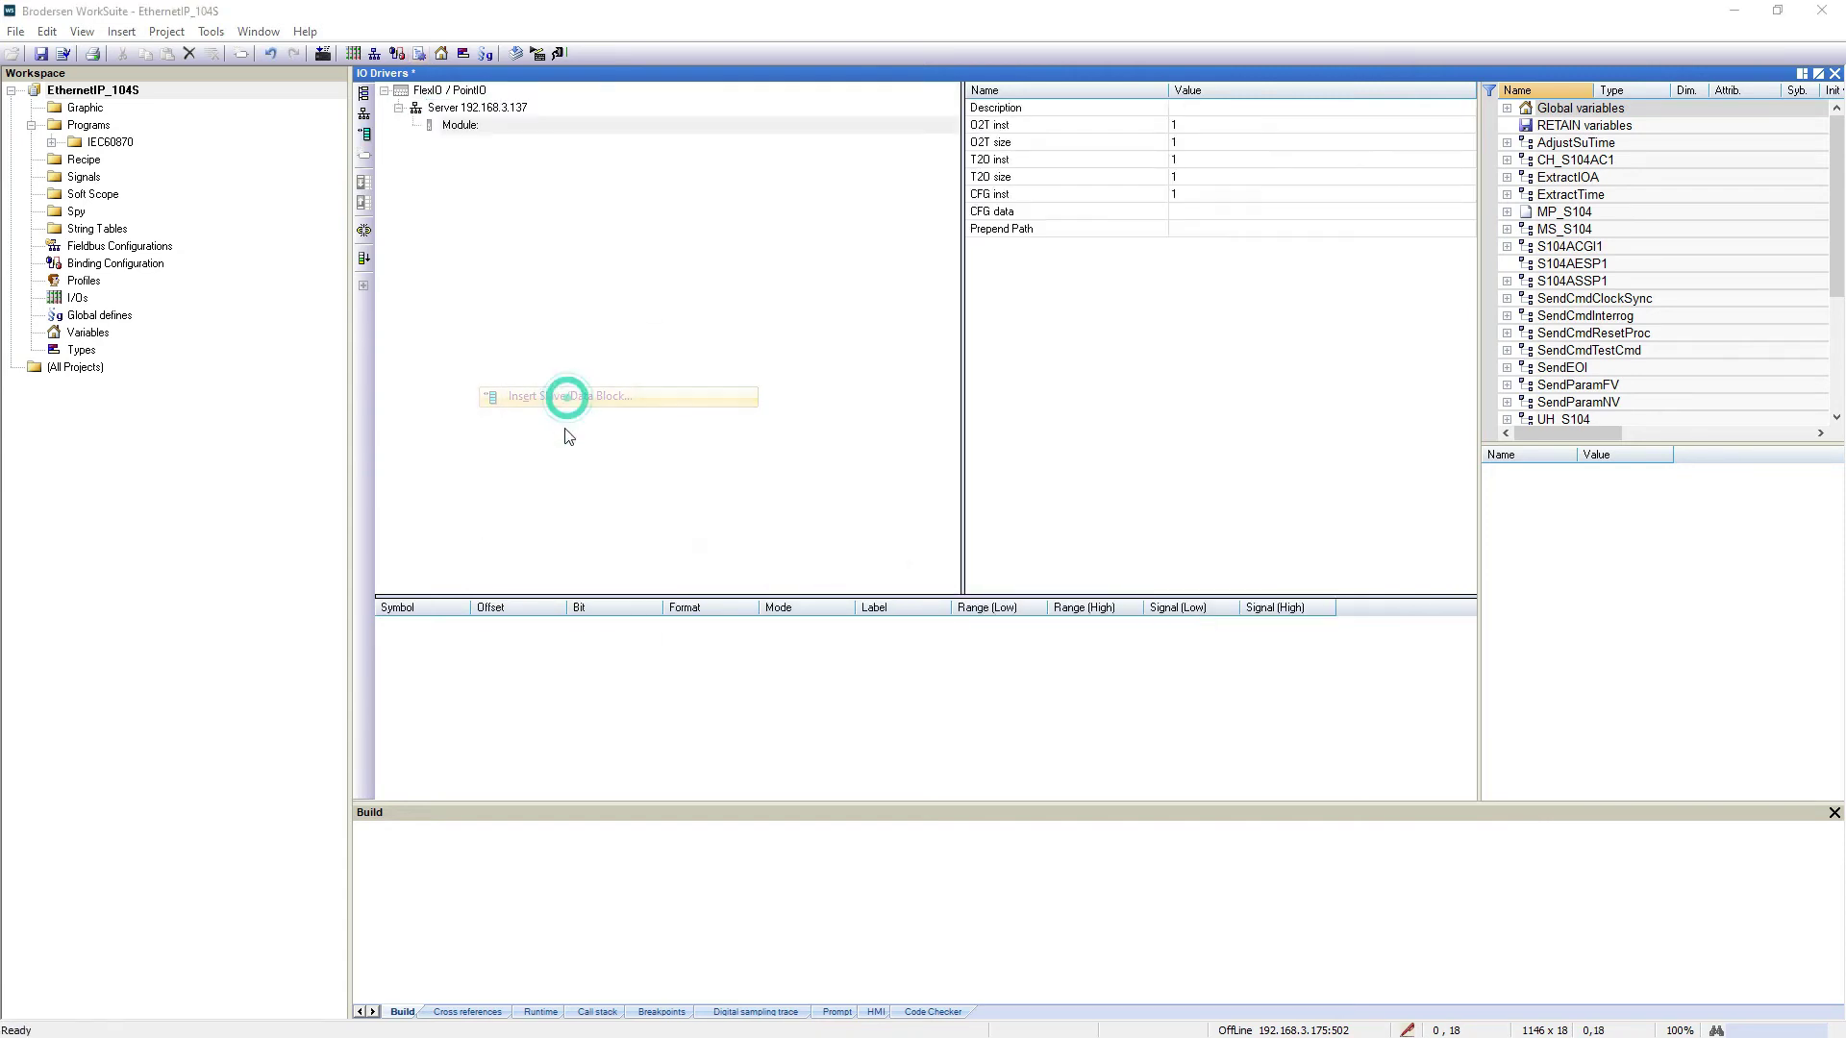
left_click(755, 382)
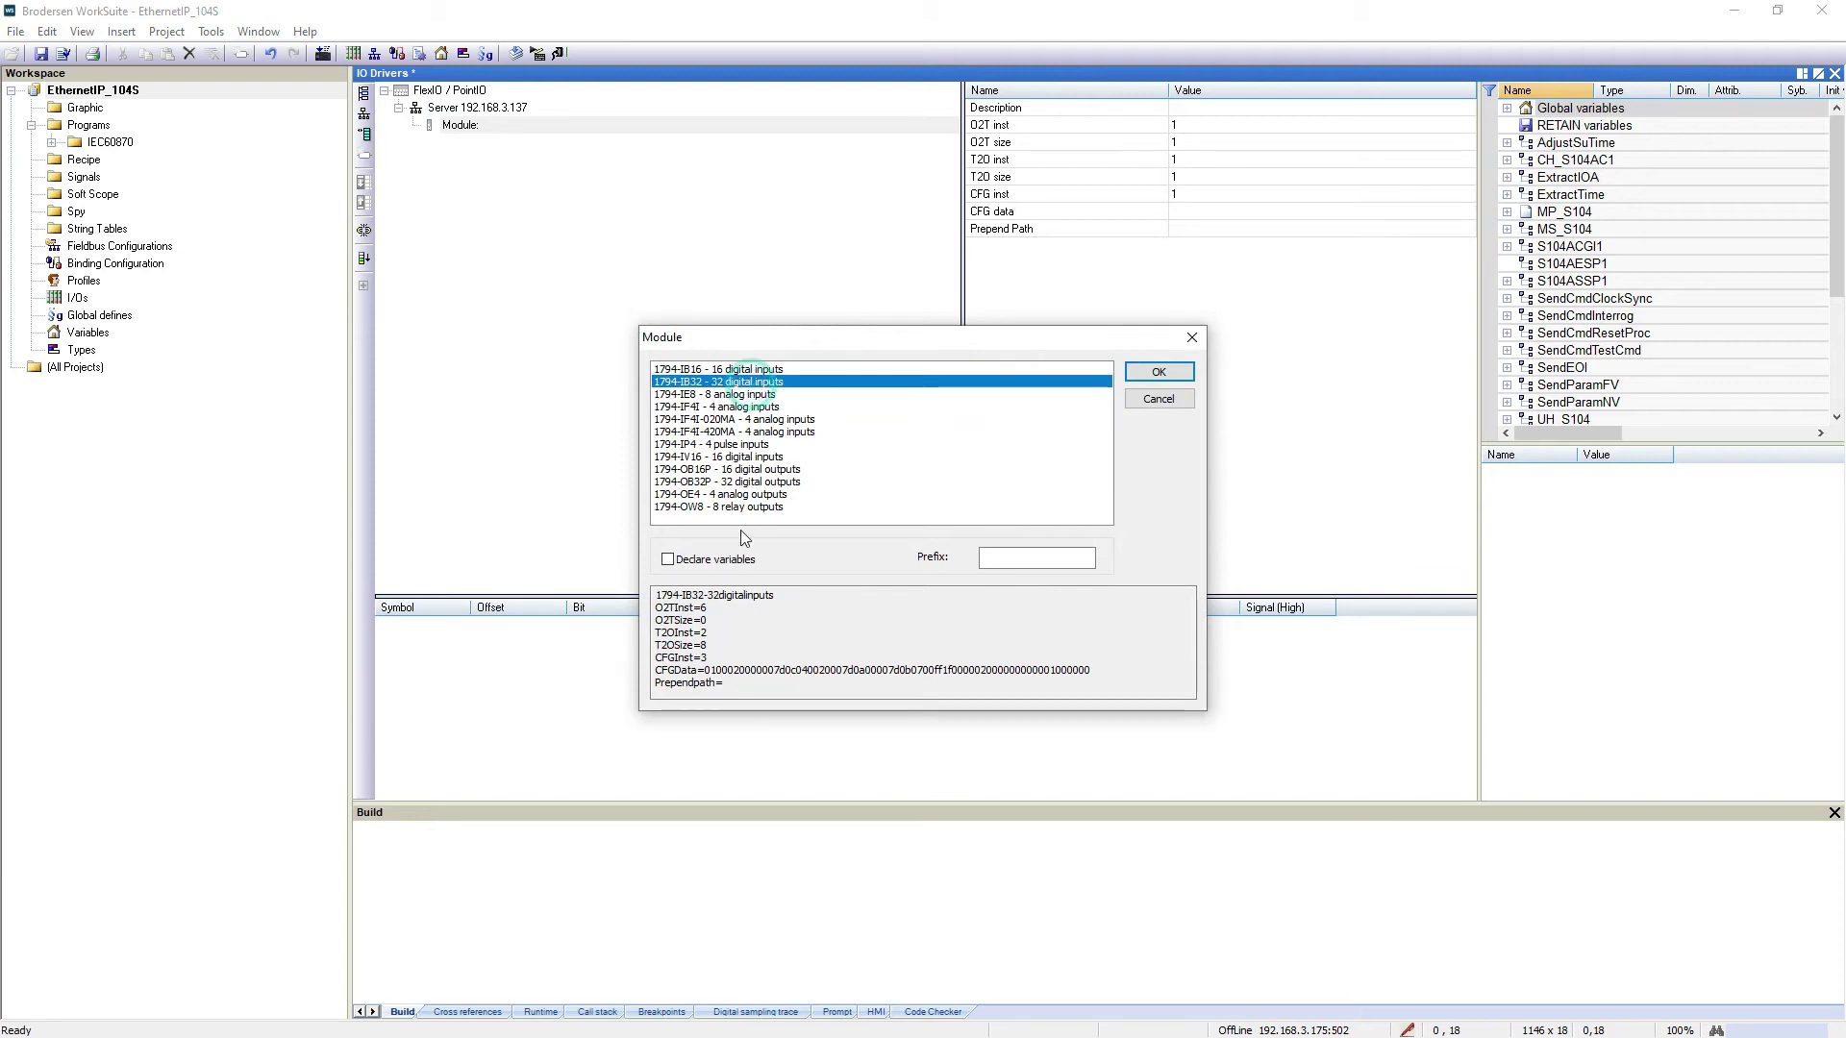
left_click(670, 558)
left_click(999, 558)
type("DI")
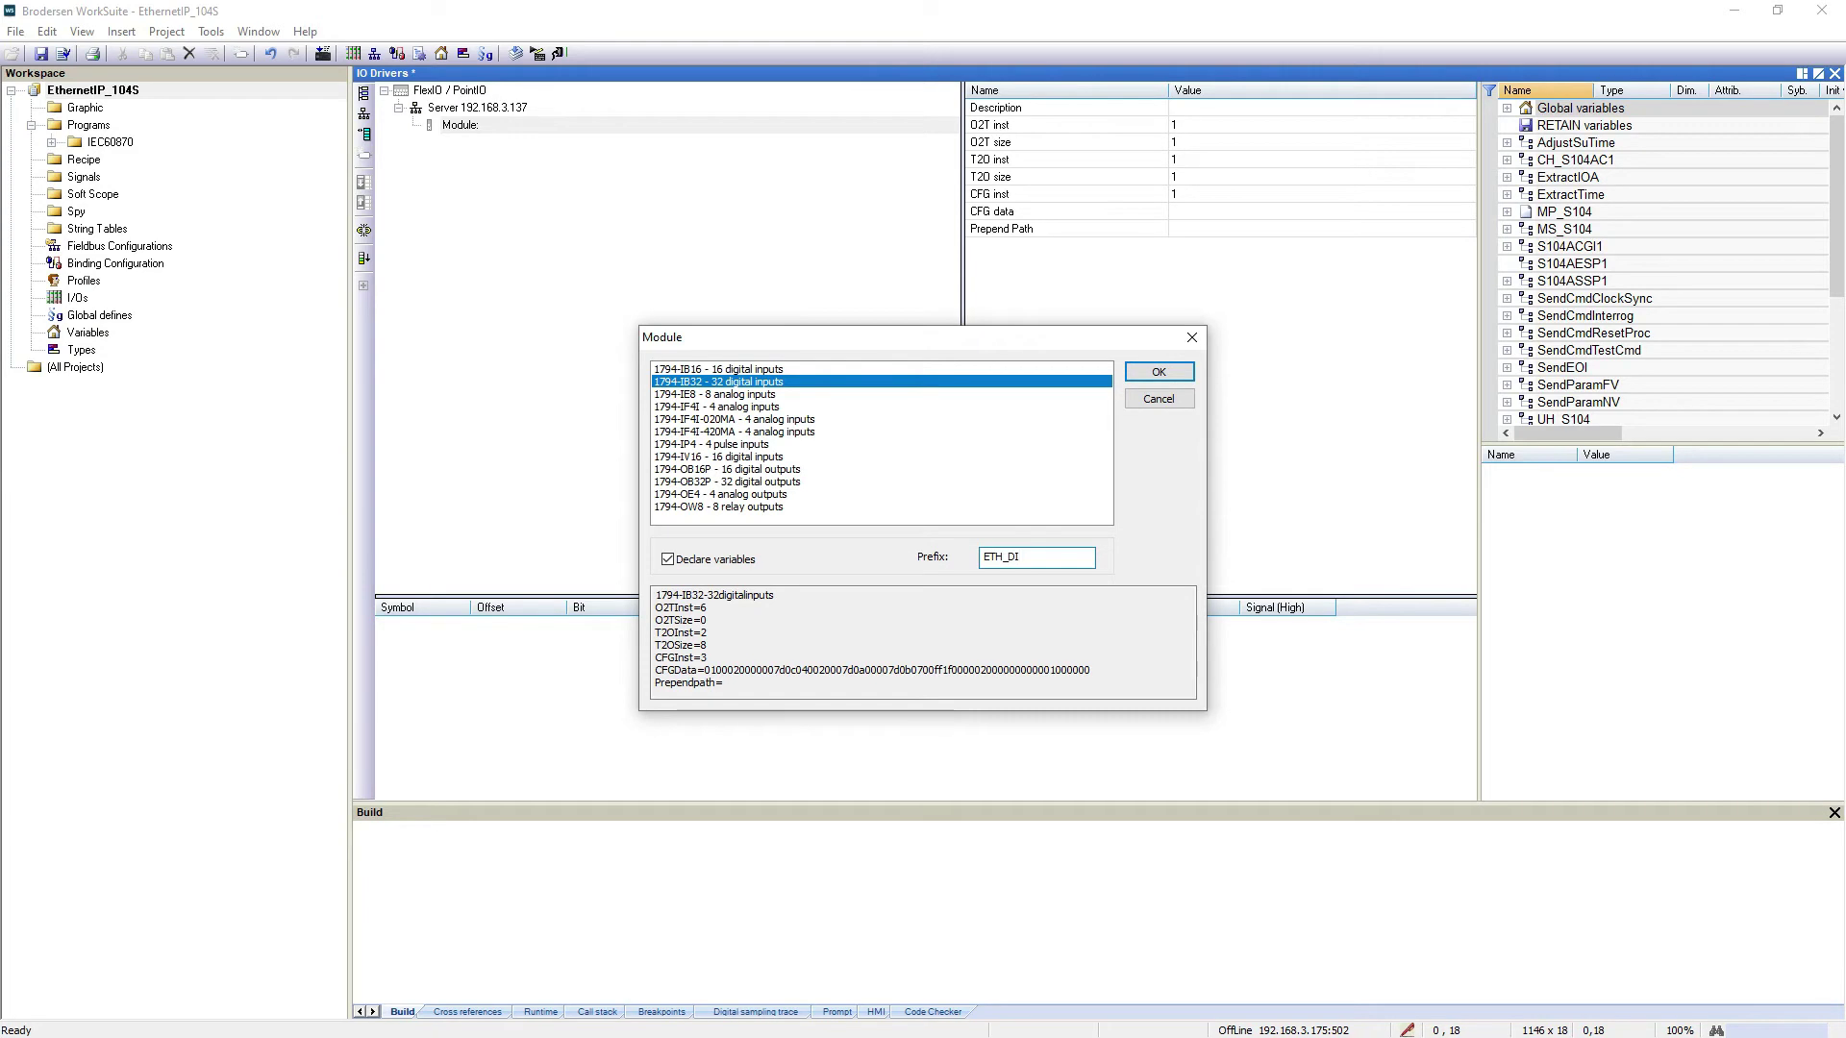
left_click(1159, 372)
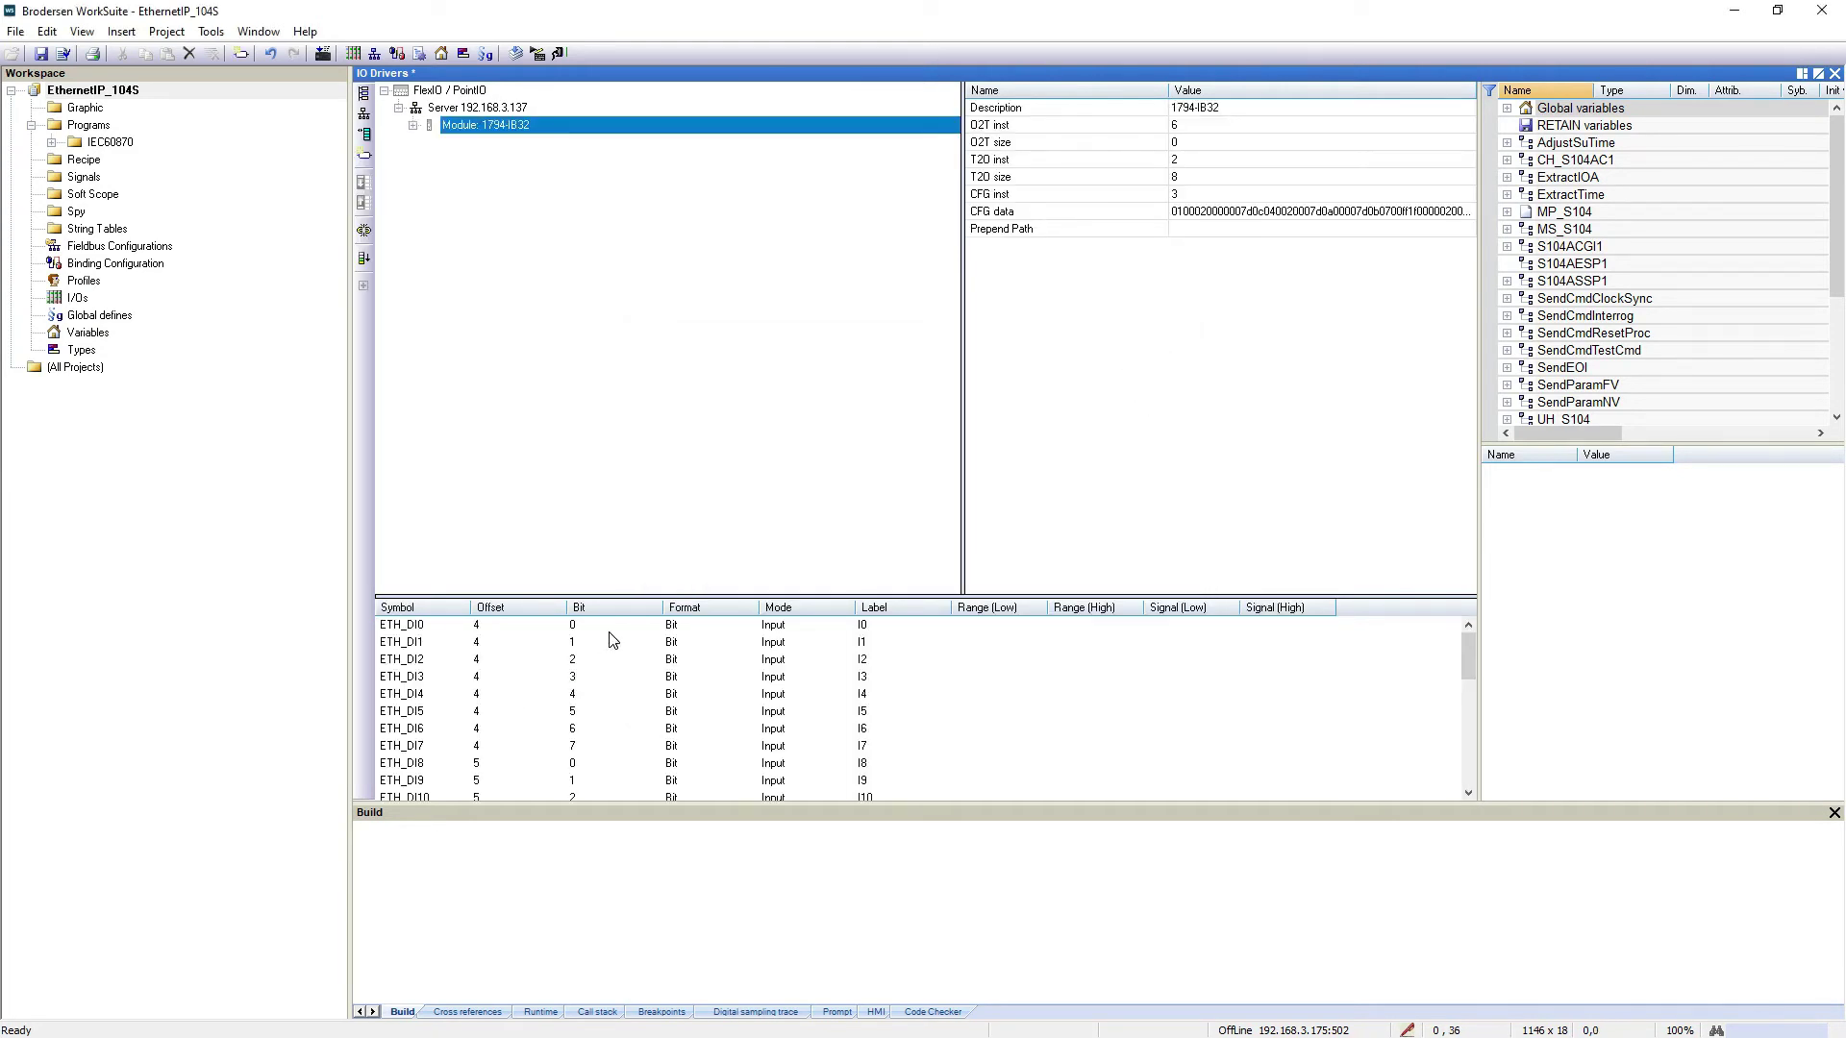
- Open the MP_S104 program from the Protocol folder of S104 under IEC60870
left_click(51, 142)
left_click(71, 177)
left_click(72, 160)
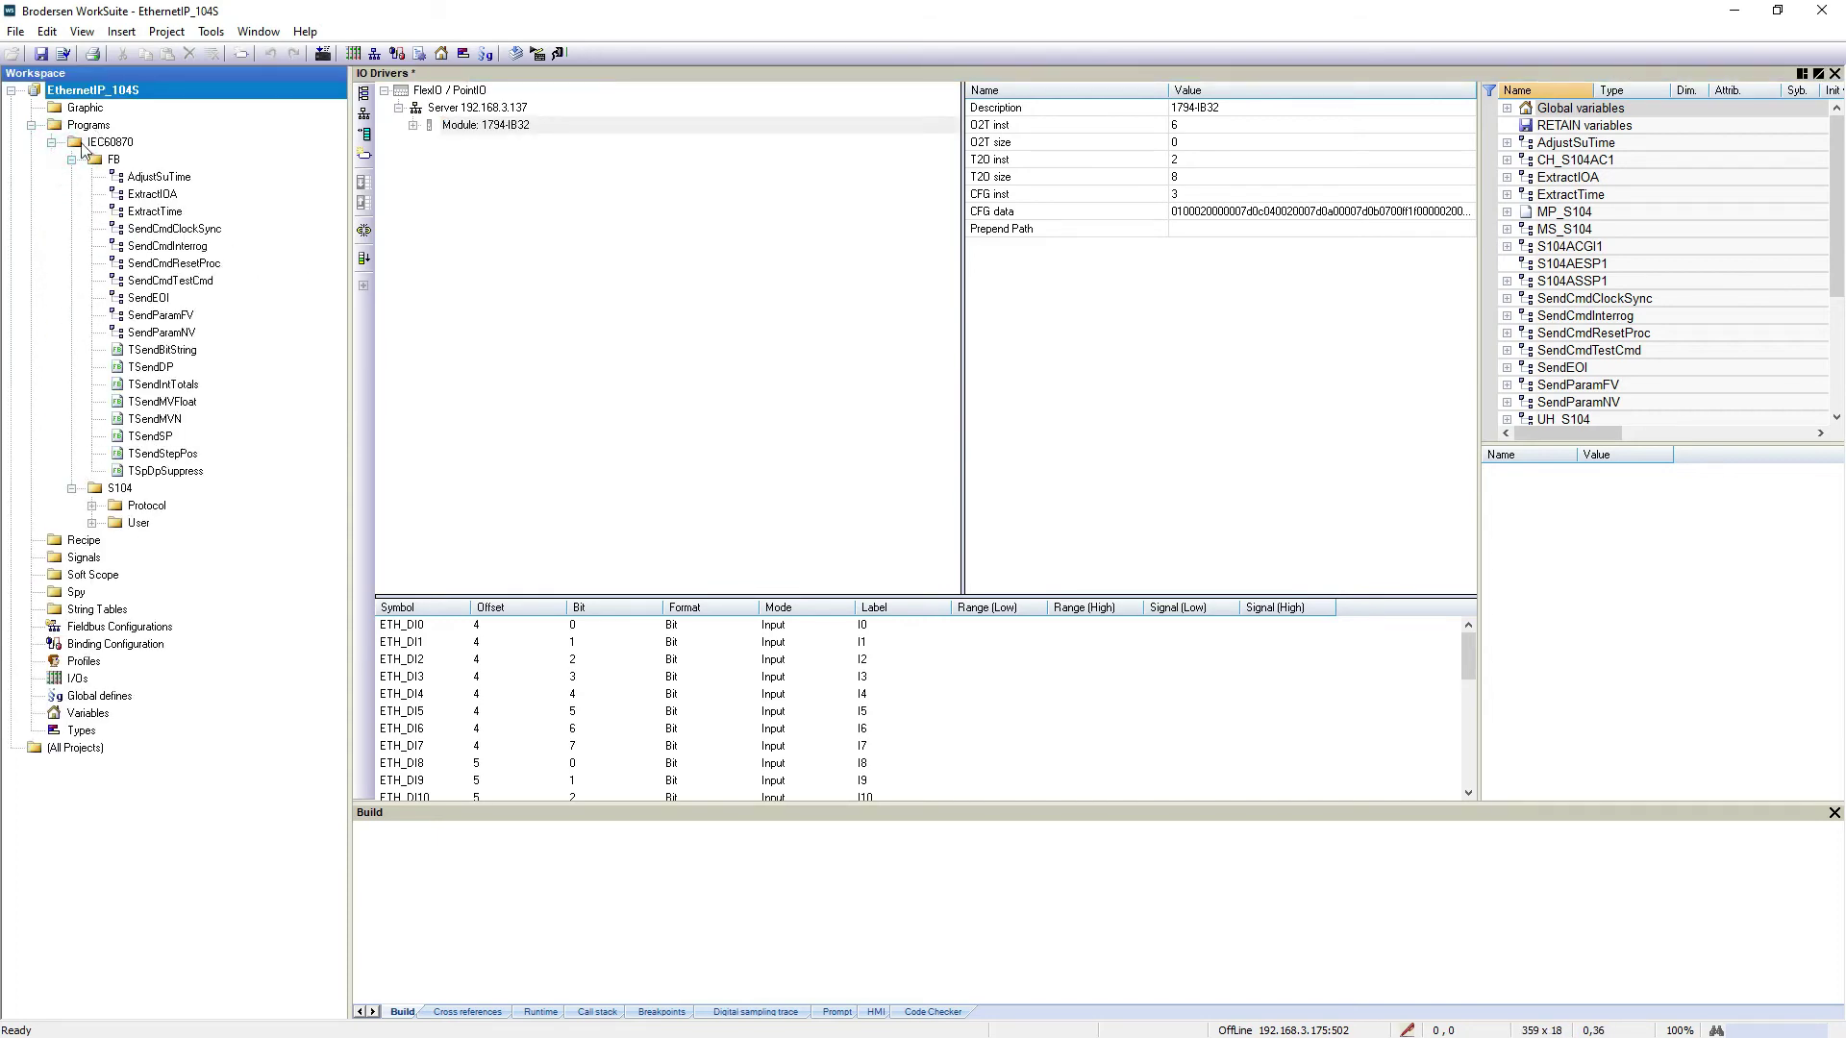
left_click(71, 160)
left_click(92, 195)
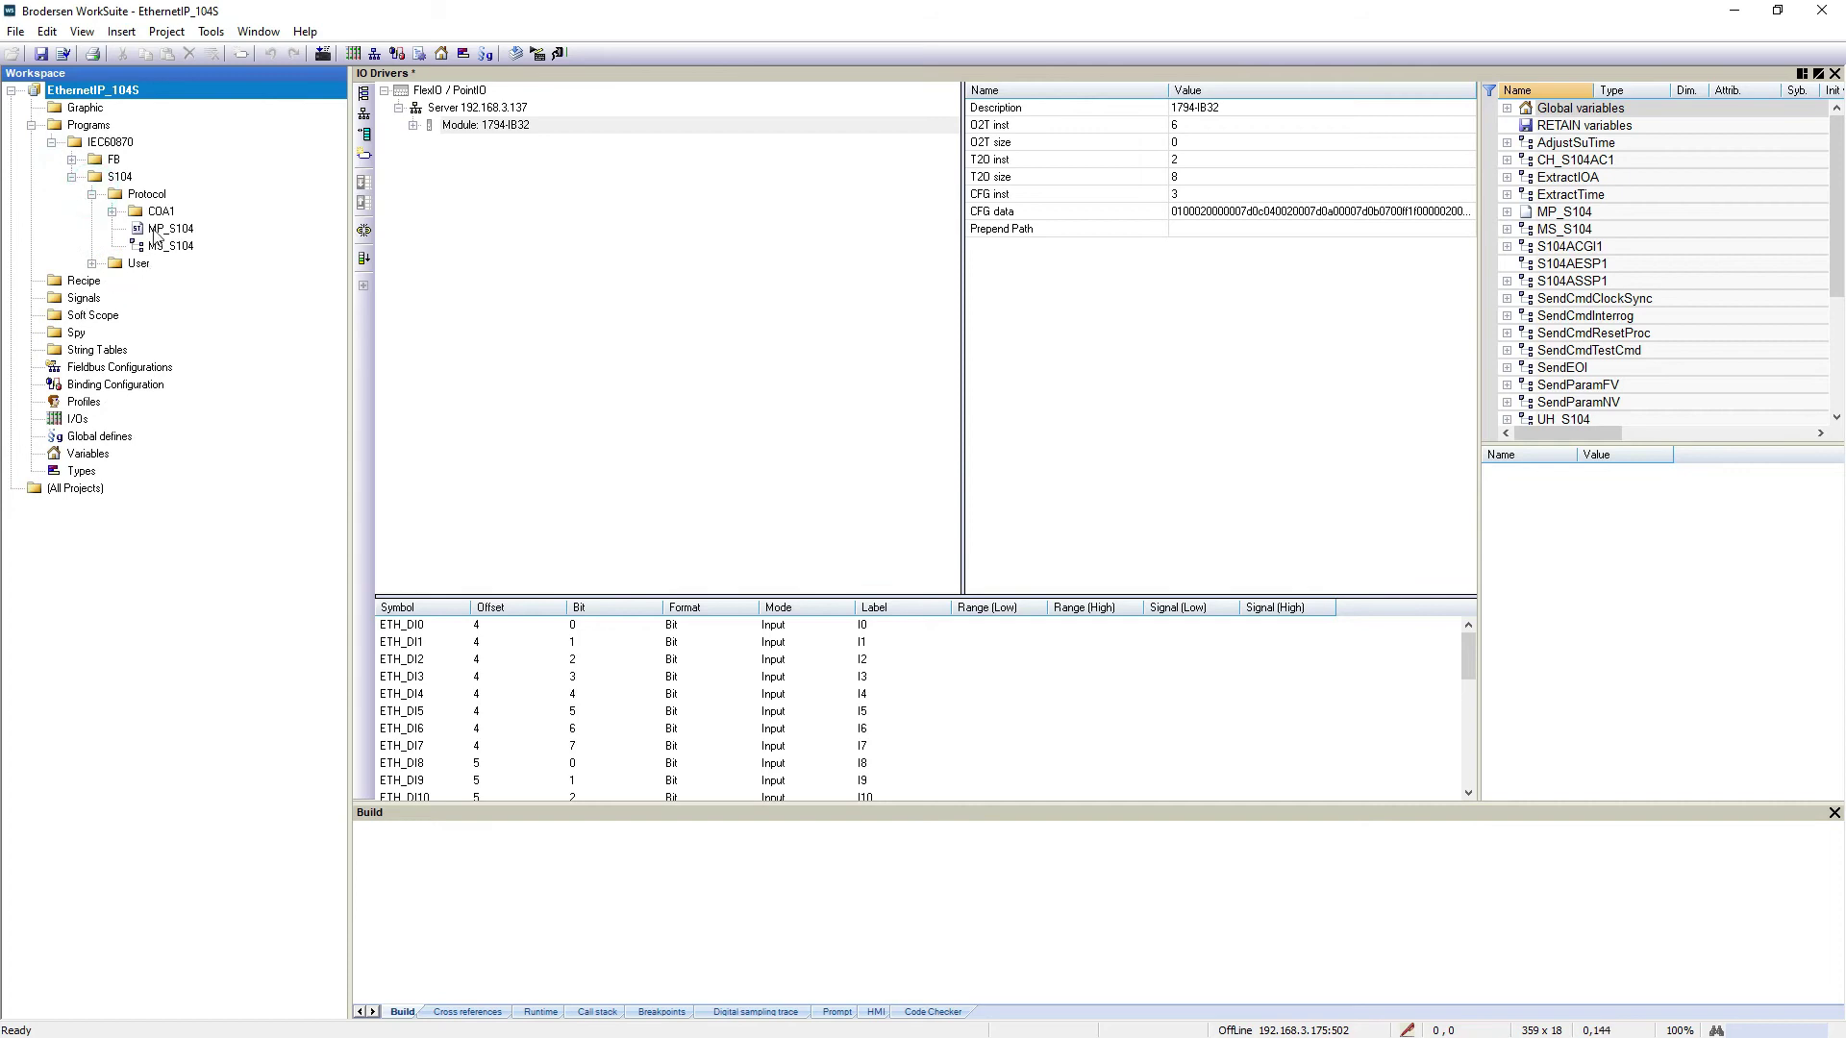
double_click(168, 229)
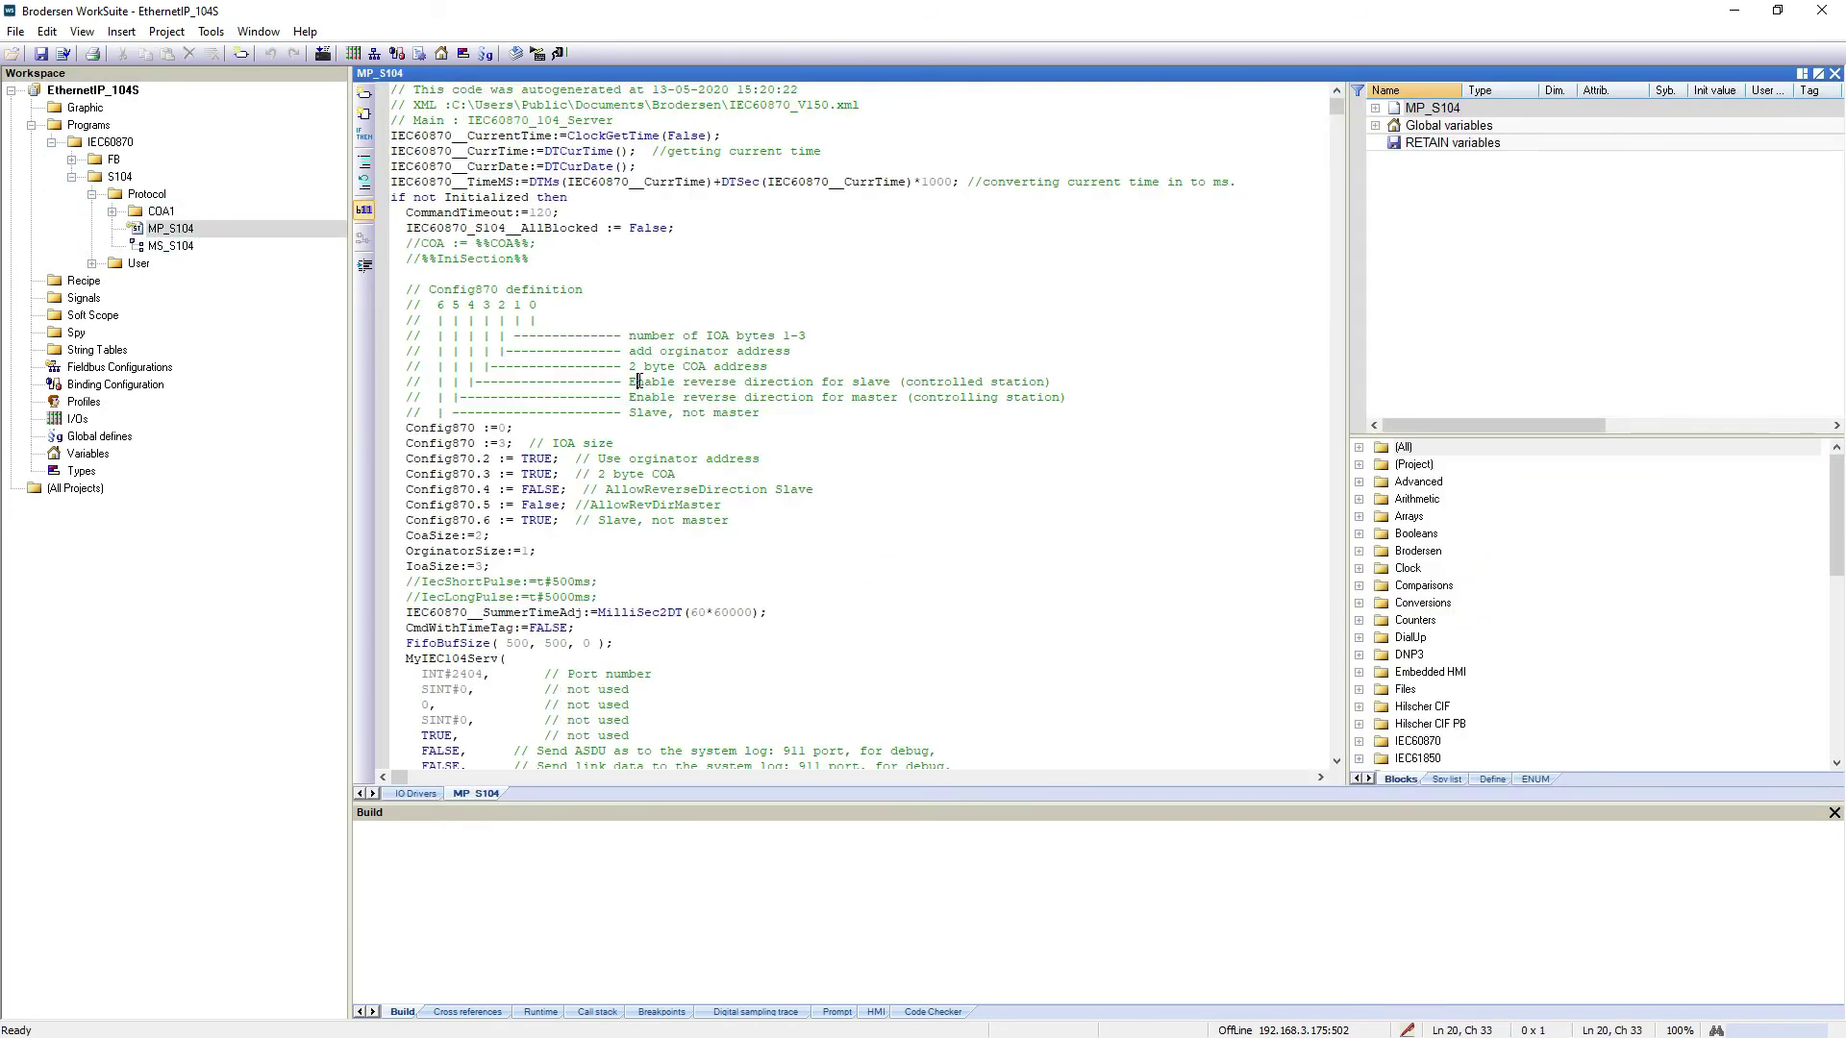
- Add the assignment IEC60870_S104_SP0 := ETH_DI0; at the end of the MP_S104 code
key("Return")
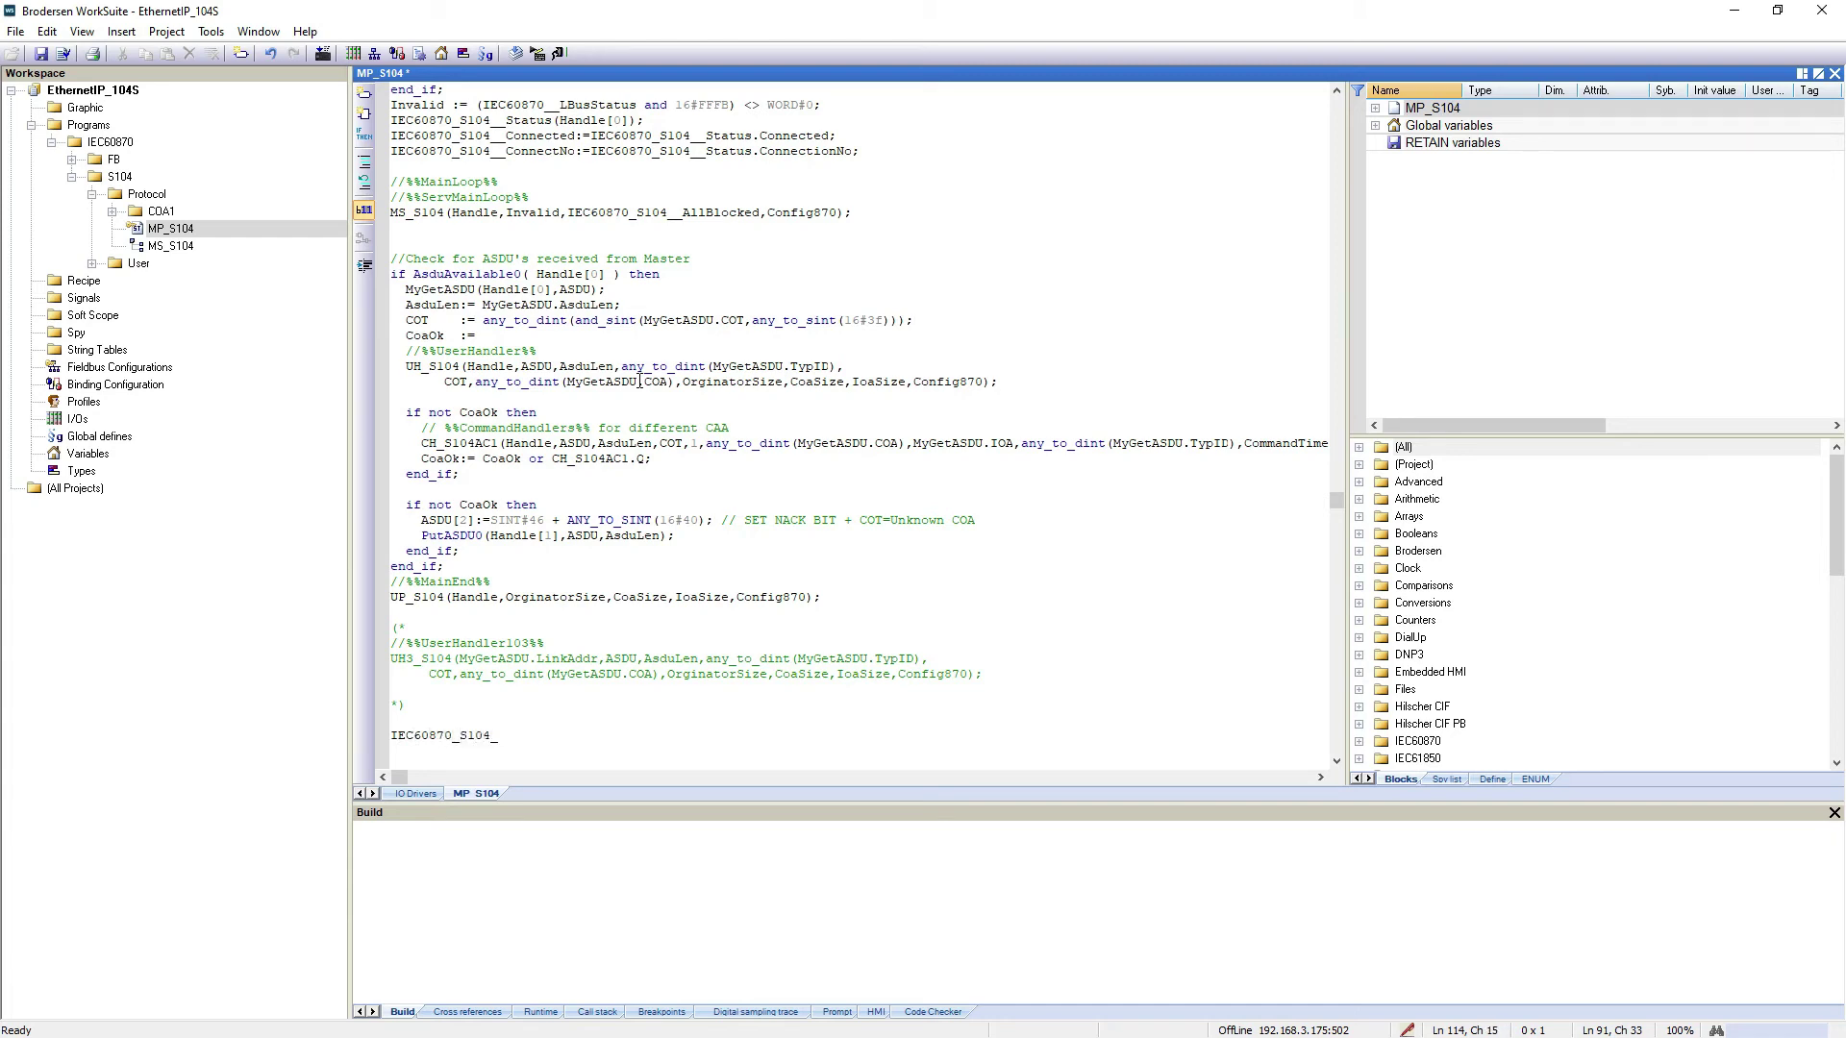
key("ctrl+space")
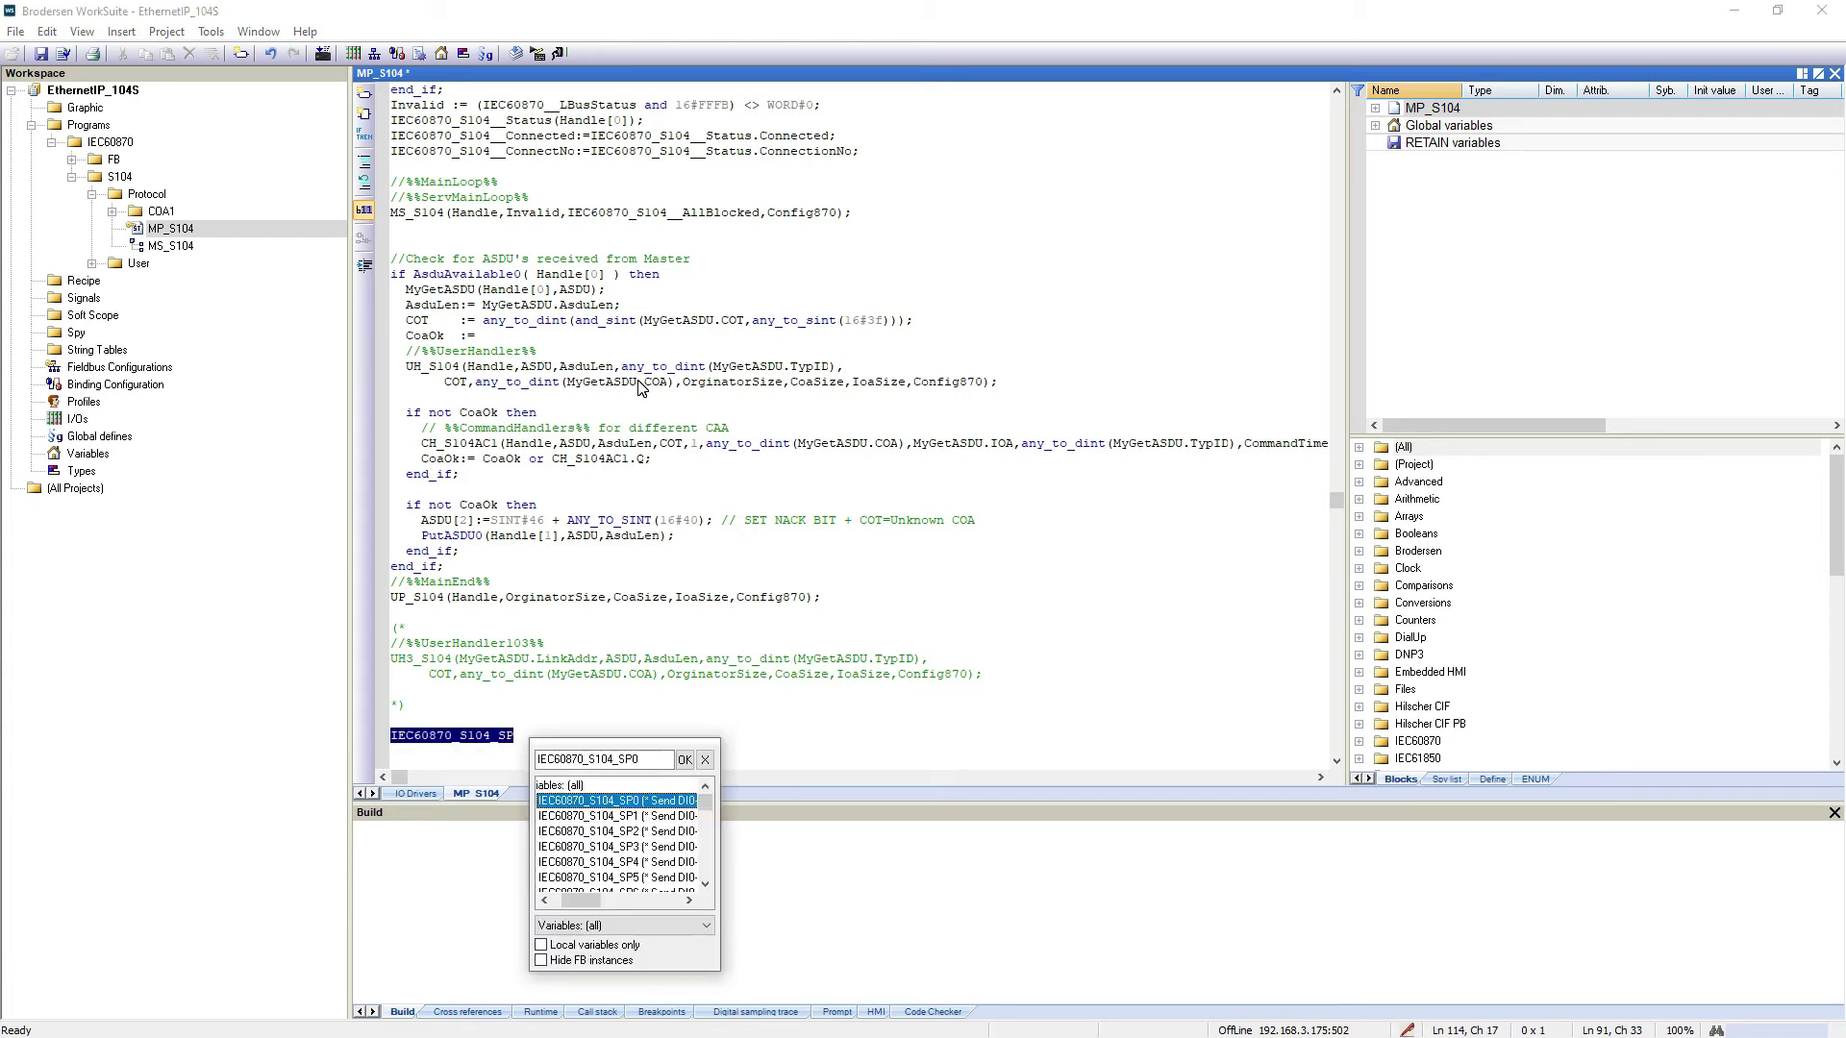
key("Return")
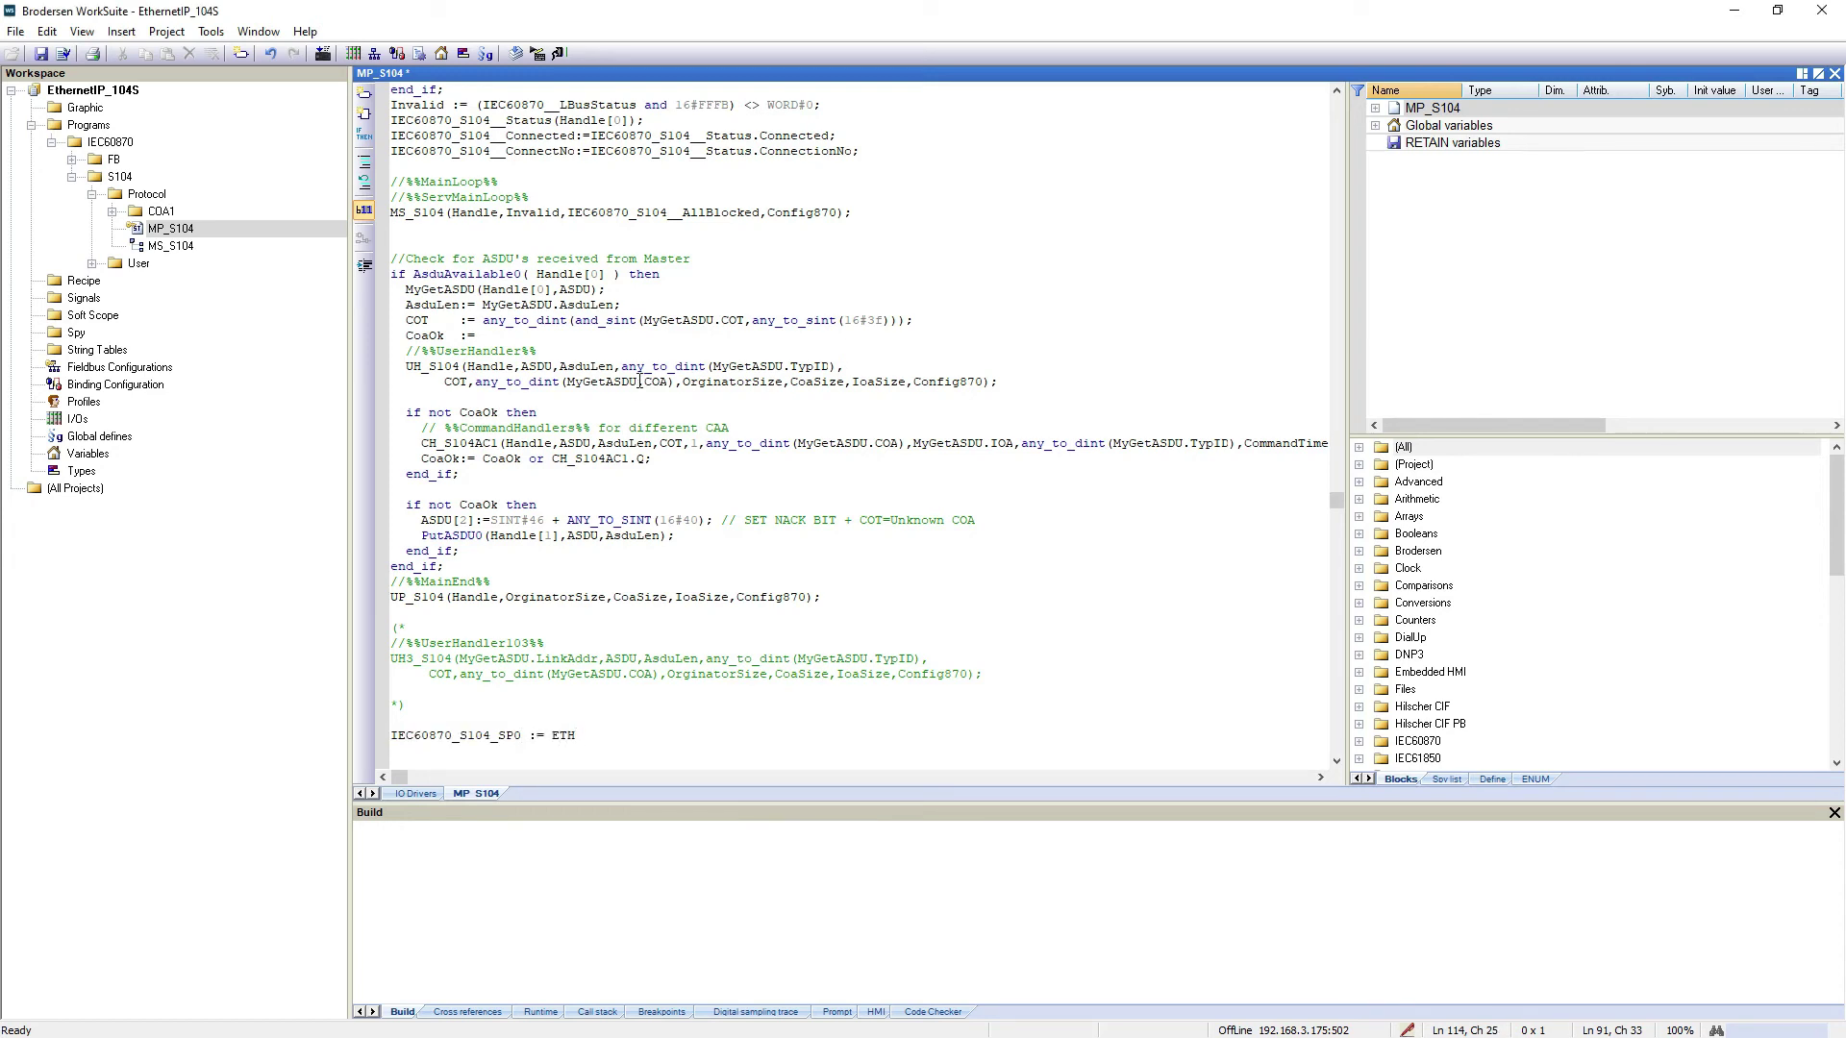
type(":= ETH_DI")
key("ctrl+space")
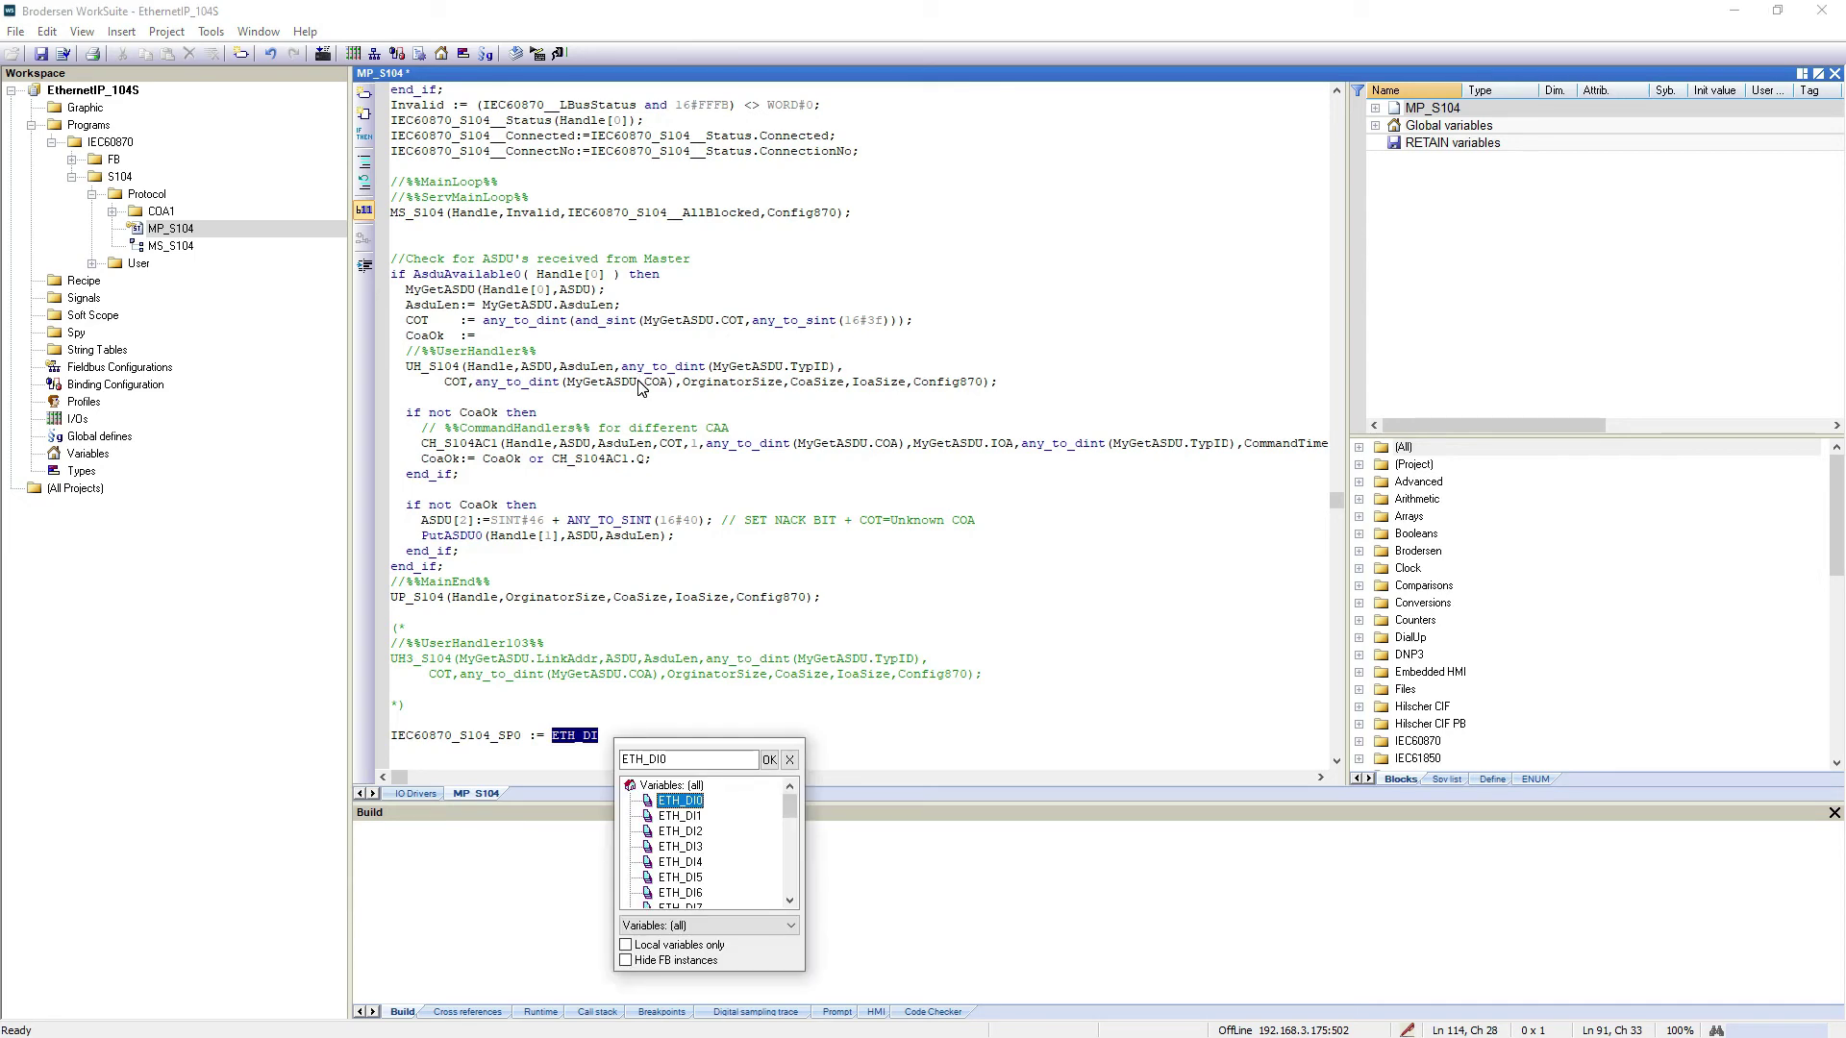
key("Return")
- Duplicate the SP0 assignment line repeatedly below itself at the end of the program
key("shift+Home")
key("ctrl+c")
key("End")
key("Return")
key("ctrl+v")
key("Return")
key("ctrl+v")
key("Return")
- Number the copied assignments consecutively up to SP11 and ETH_DI20, adding two-digit copies of the line for the higher points
key("ctrl+v")
key("Return")
key("ctrl+v")
key("Return")
key("ctrl+v")
key("Return")
key("ctrl+v")
key("Return")
key("ctrl+v")
key("Return")
key("ctrl+v")
key("Return")
key("ctrl+v")
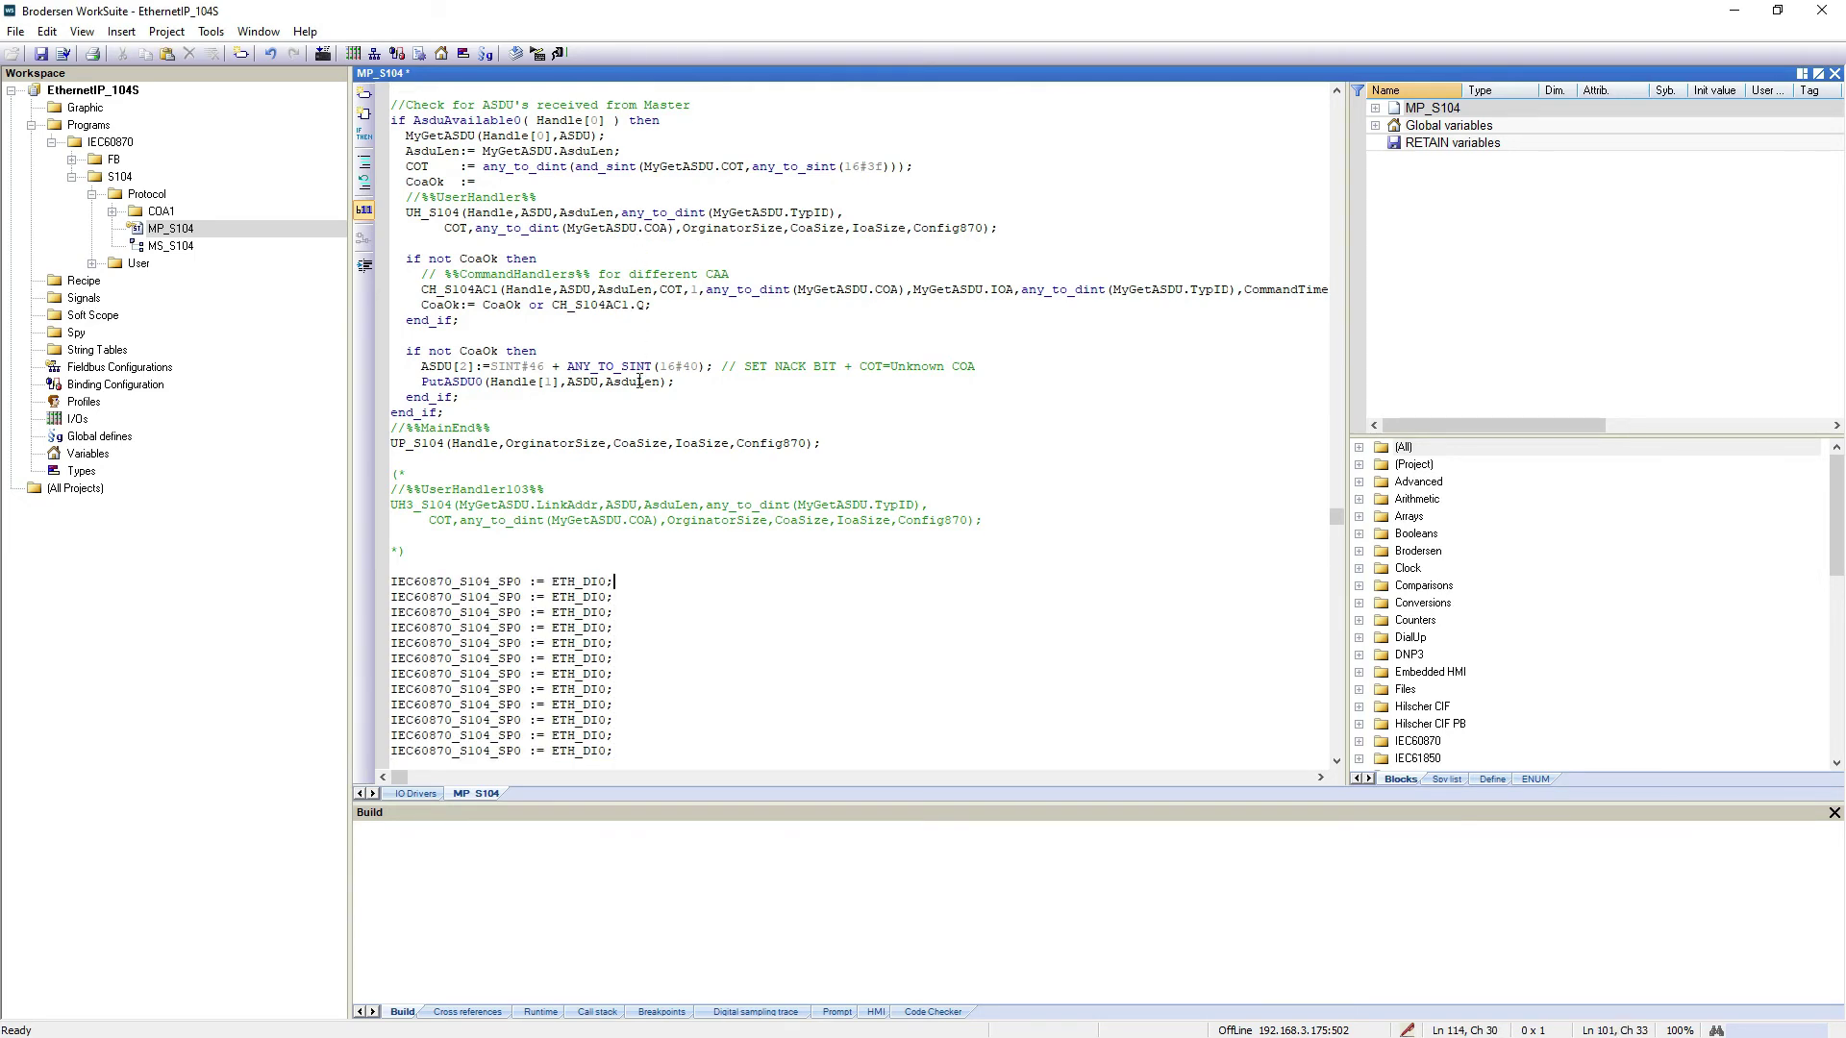
key("Up")
key("Up")
key("Up")
key("Up")
key("Up")
key("Left")
key("BackSpace")
key("1")
key("Down")
key("BackSpace")
key("2")
key("Down")
key("BackSpace")
key("3")
key("Down")
key("BackSpace")
key("4")
key("Down")
key("BackSpace")
key("5")
key("Down")
key("BackSpace")
key("6")
key("Down")
key("BackSpace")
key("7")
key("Down")
key("BackSpace")
key("8")
key("Down")
key("BackSpace")
key("9")
key("Down")
key("BackSpace")
key("1")
key("0")
key("Down")
key("Left")
key("BackSpace")
key("1")
key("1")
key("Up")
key("End")
key("shift+Home")
key("ctrl+c")
key("Down")
key("End")
key("Return")
key("ctrl+v")
key("Return")
key("ctrl+v")
key("Return")
key("ctrl+v")
key("Return")
key("ctrl+v")
key("Return")
key("ctrl+v")
key("Return")
key("ctrl+v")
key("Return")
key("ctrl+v")
key("Return")
key("ctrl+v")
key("Return")
key("ctrl+v")
key("Up")
key("Up")
key("Up")
key("Up")
key("Up")
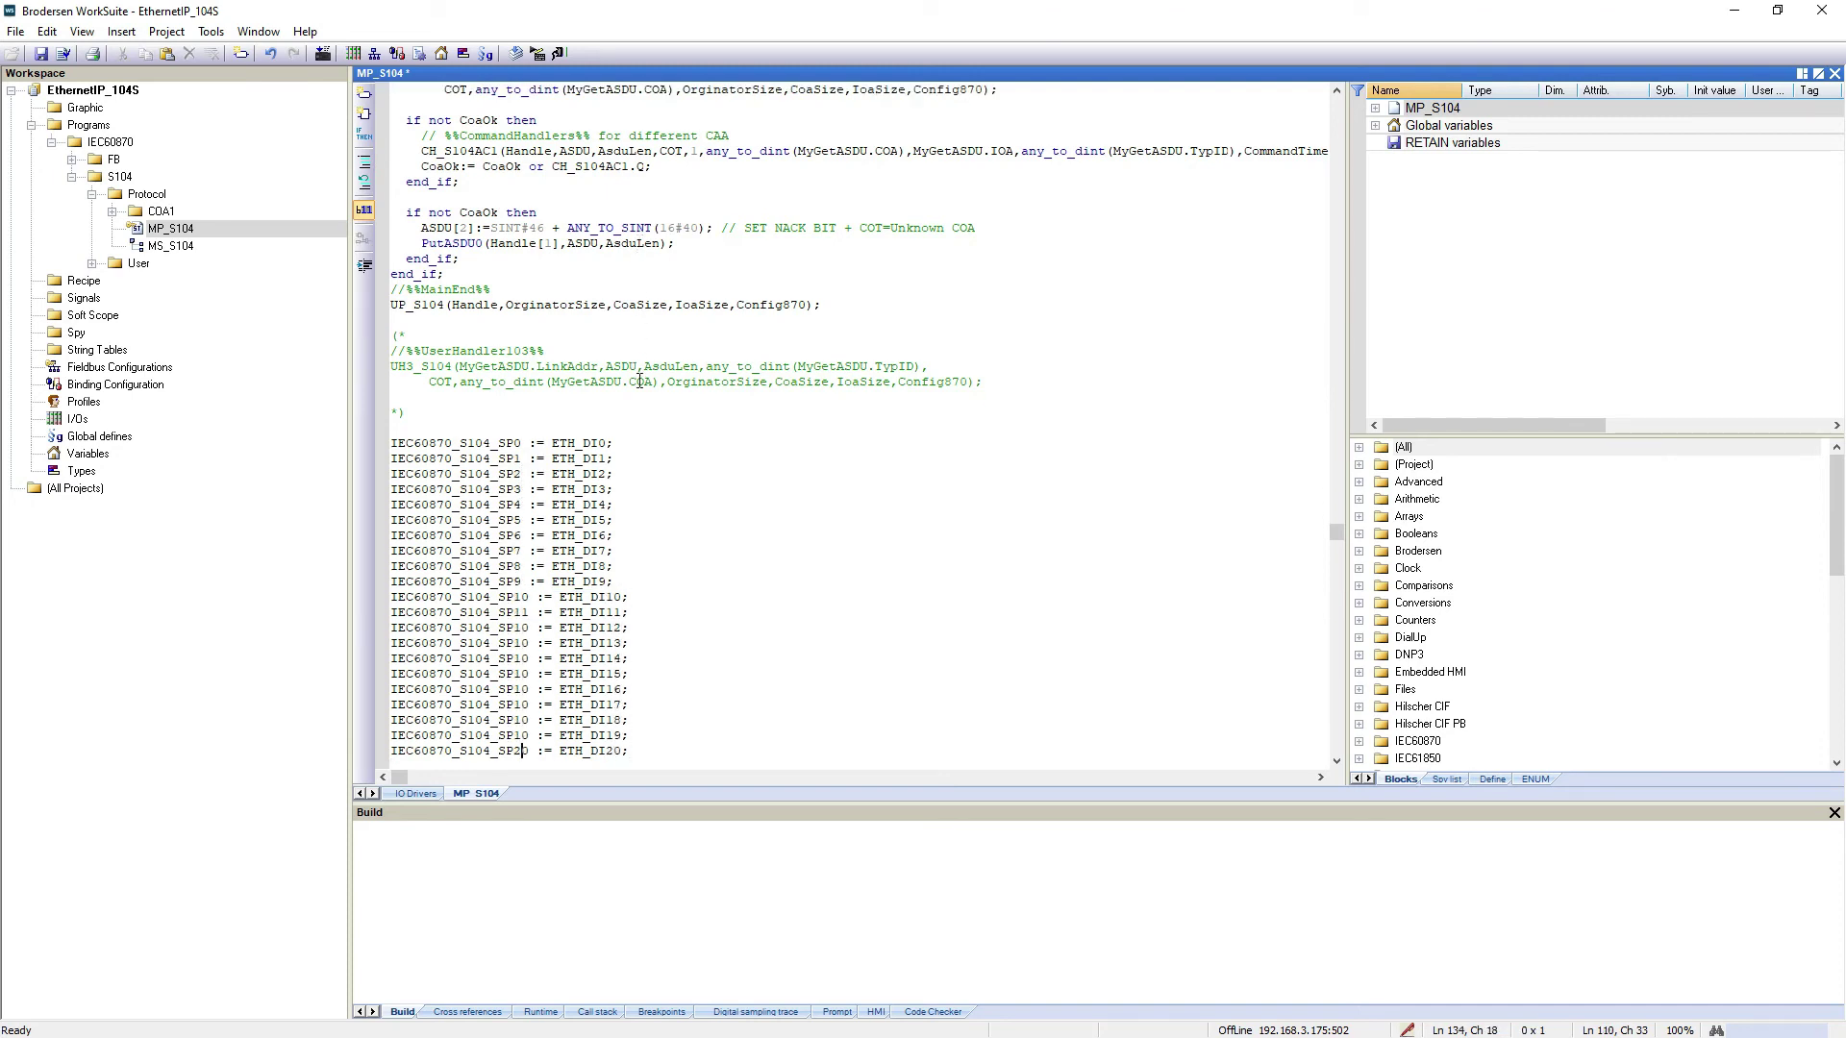
- Complete the assignment list so that SP12 to SP31 take the matching inputs ETH_DI12 to ETH_DI31
key("Down")
key("BackSpace")
key("7")
key("Down")
key("BackSpace")
key("8")
key("Down")
key("BackSpace")
key("BackSpace")
type("19")
key("Up")
key("Up")
key("Up")
key("Up")
key("Up")
key("Up")
key("Up")
key("Up")
key("Home")
key("shift+Down")
key("shift+Down")
key("shift+Down")
key("shift+Down")
key("shift+Down")
key("shift+Down")
key("shift+Down")
key("shift+Down")
key("shift+Down")
key("shift+Down")
key("ctrl+c")
key("Down")
key("ctrl+v")
key("Up")
key("Up")
key("Up")
key("Up")
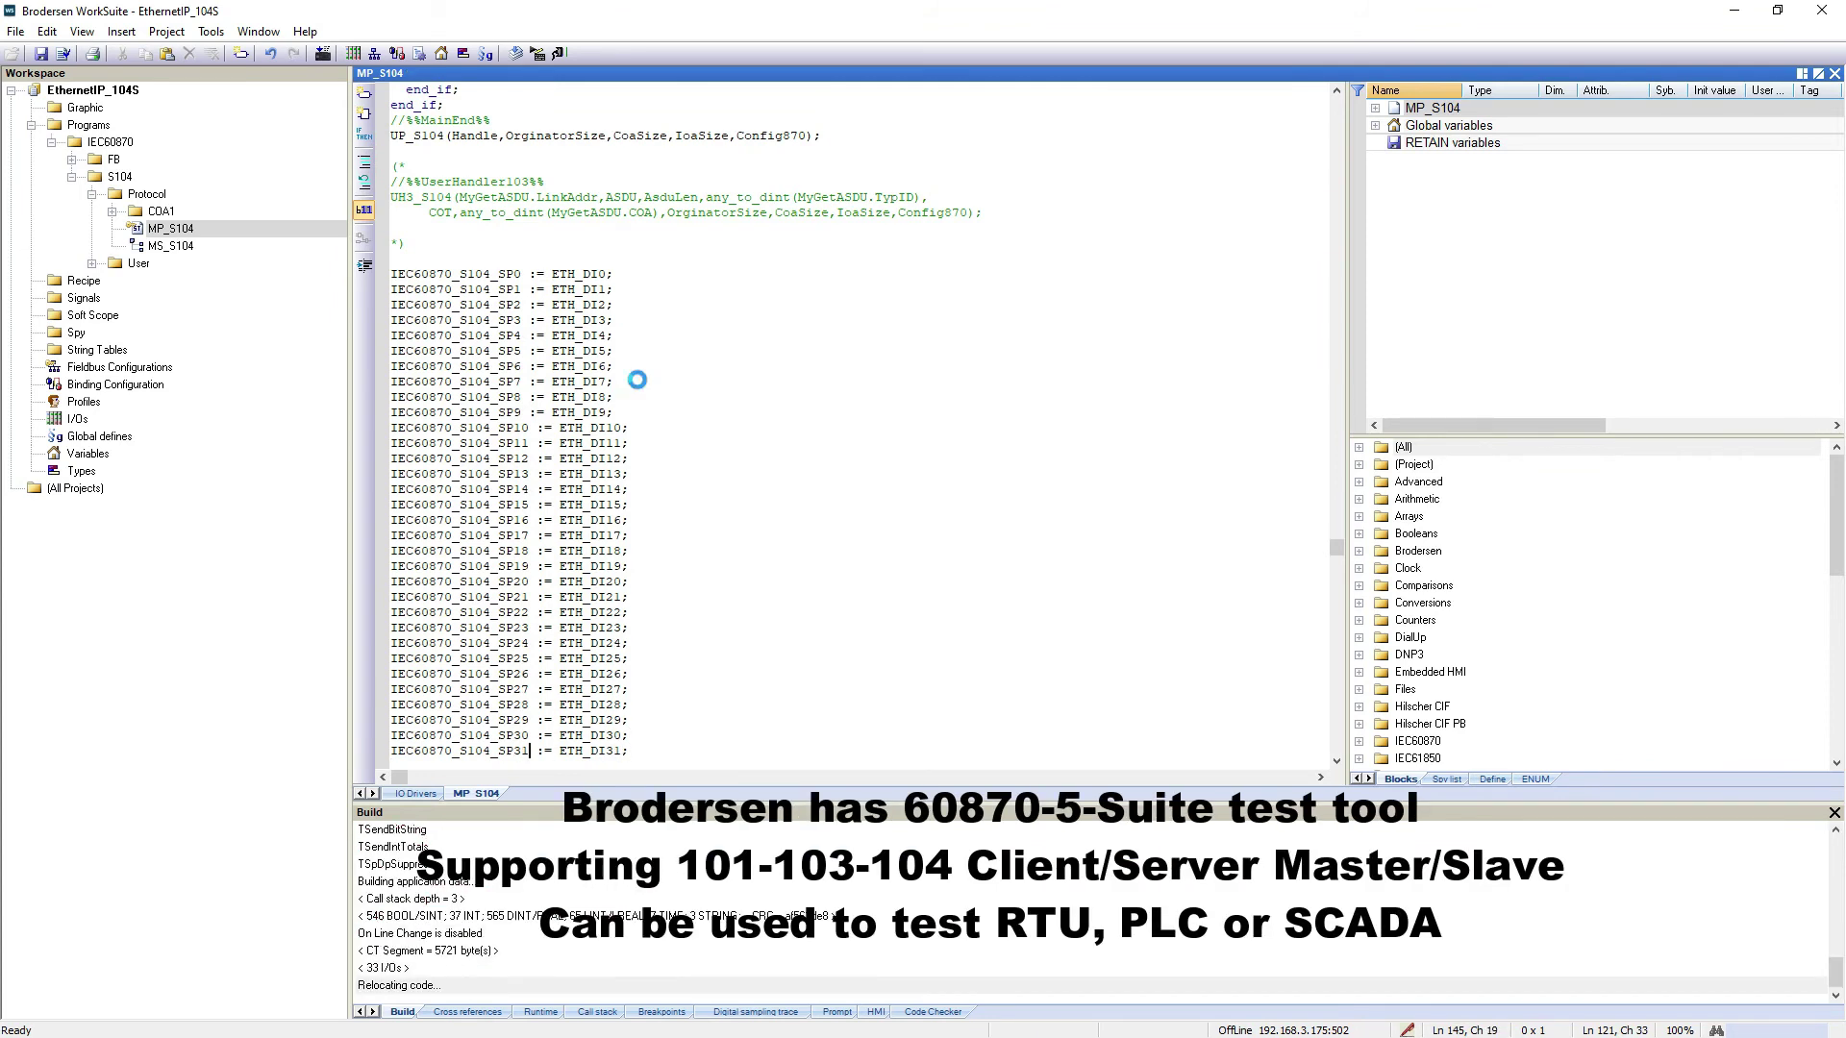
- Take the project online with the RTU and expand the 1794-IB32 module in the IO drivers to monitor its inputs
left_click(559, 53)
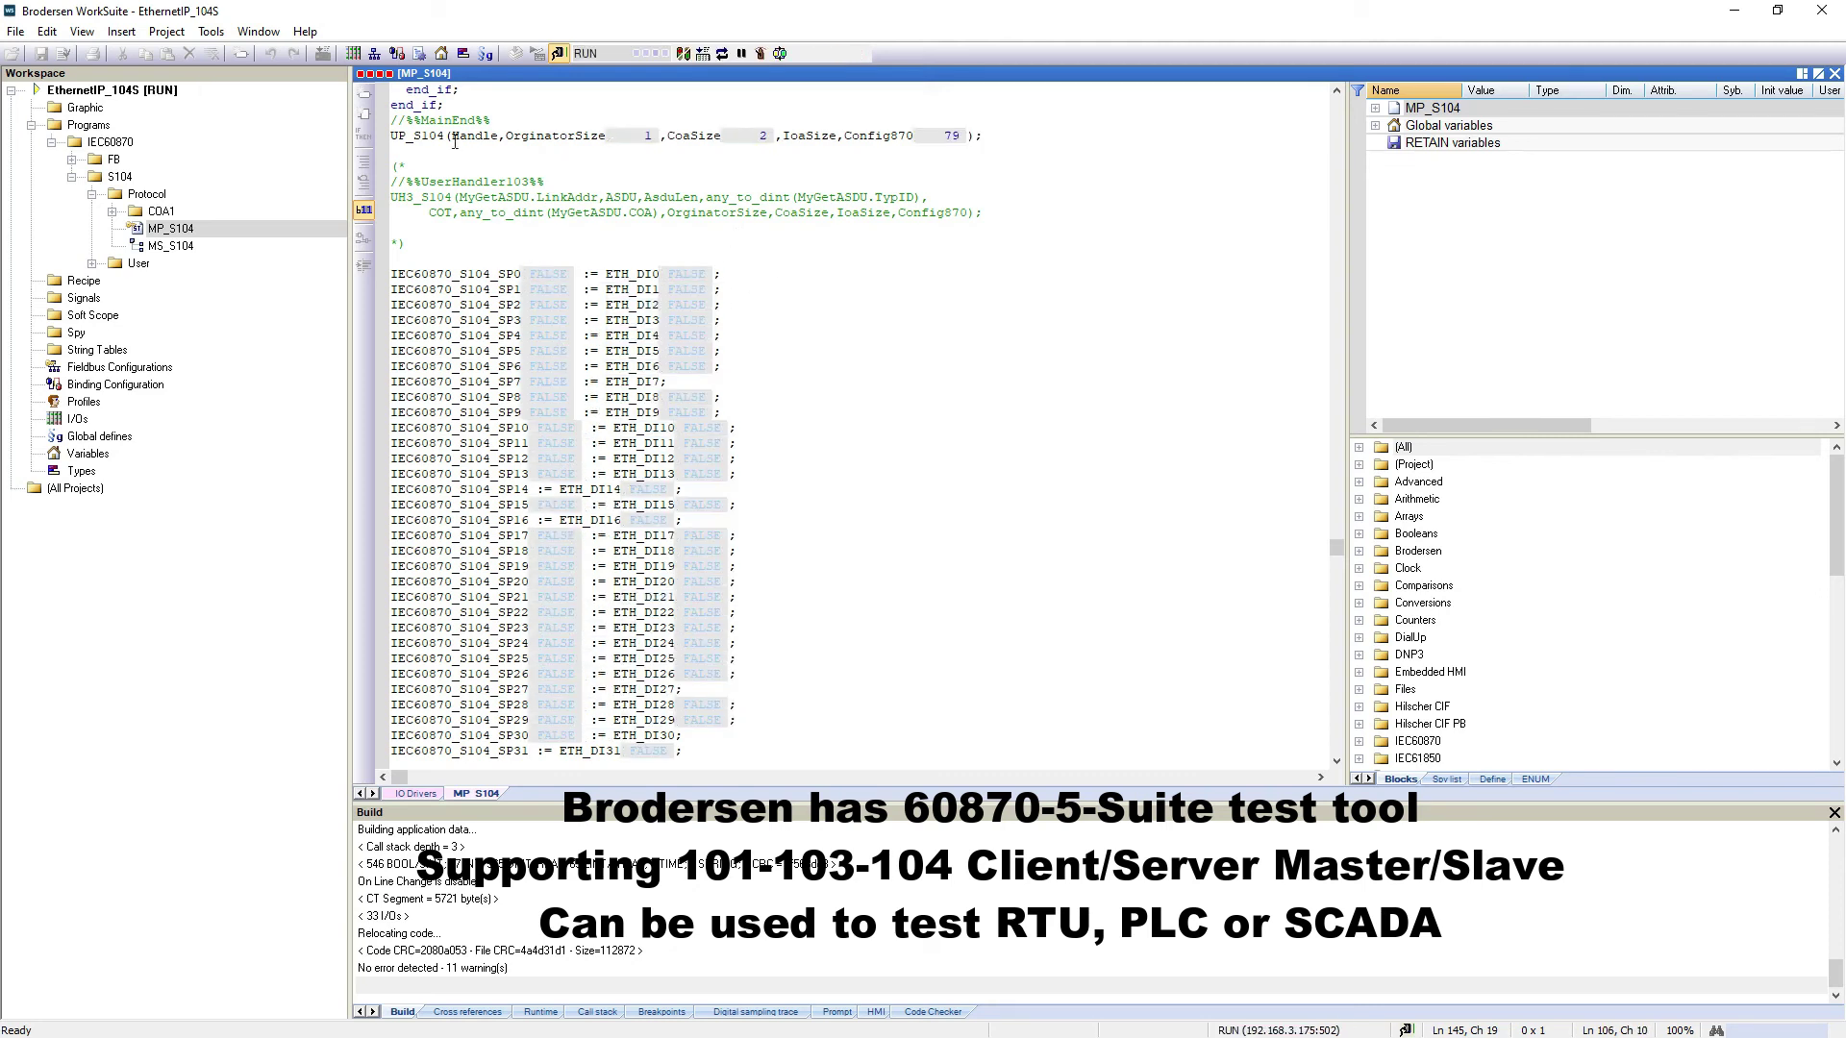
left_click(375, 55)
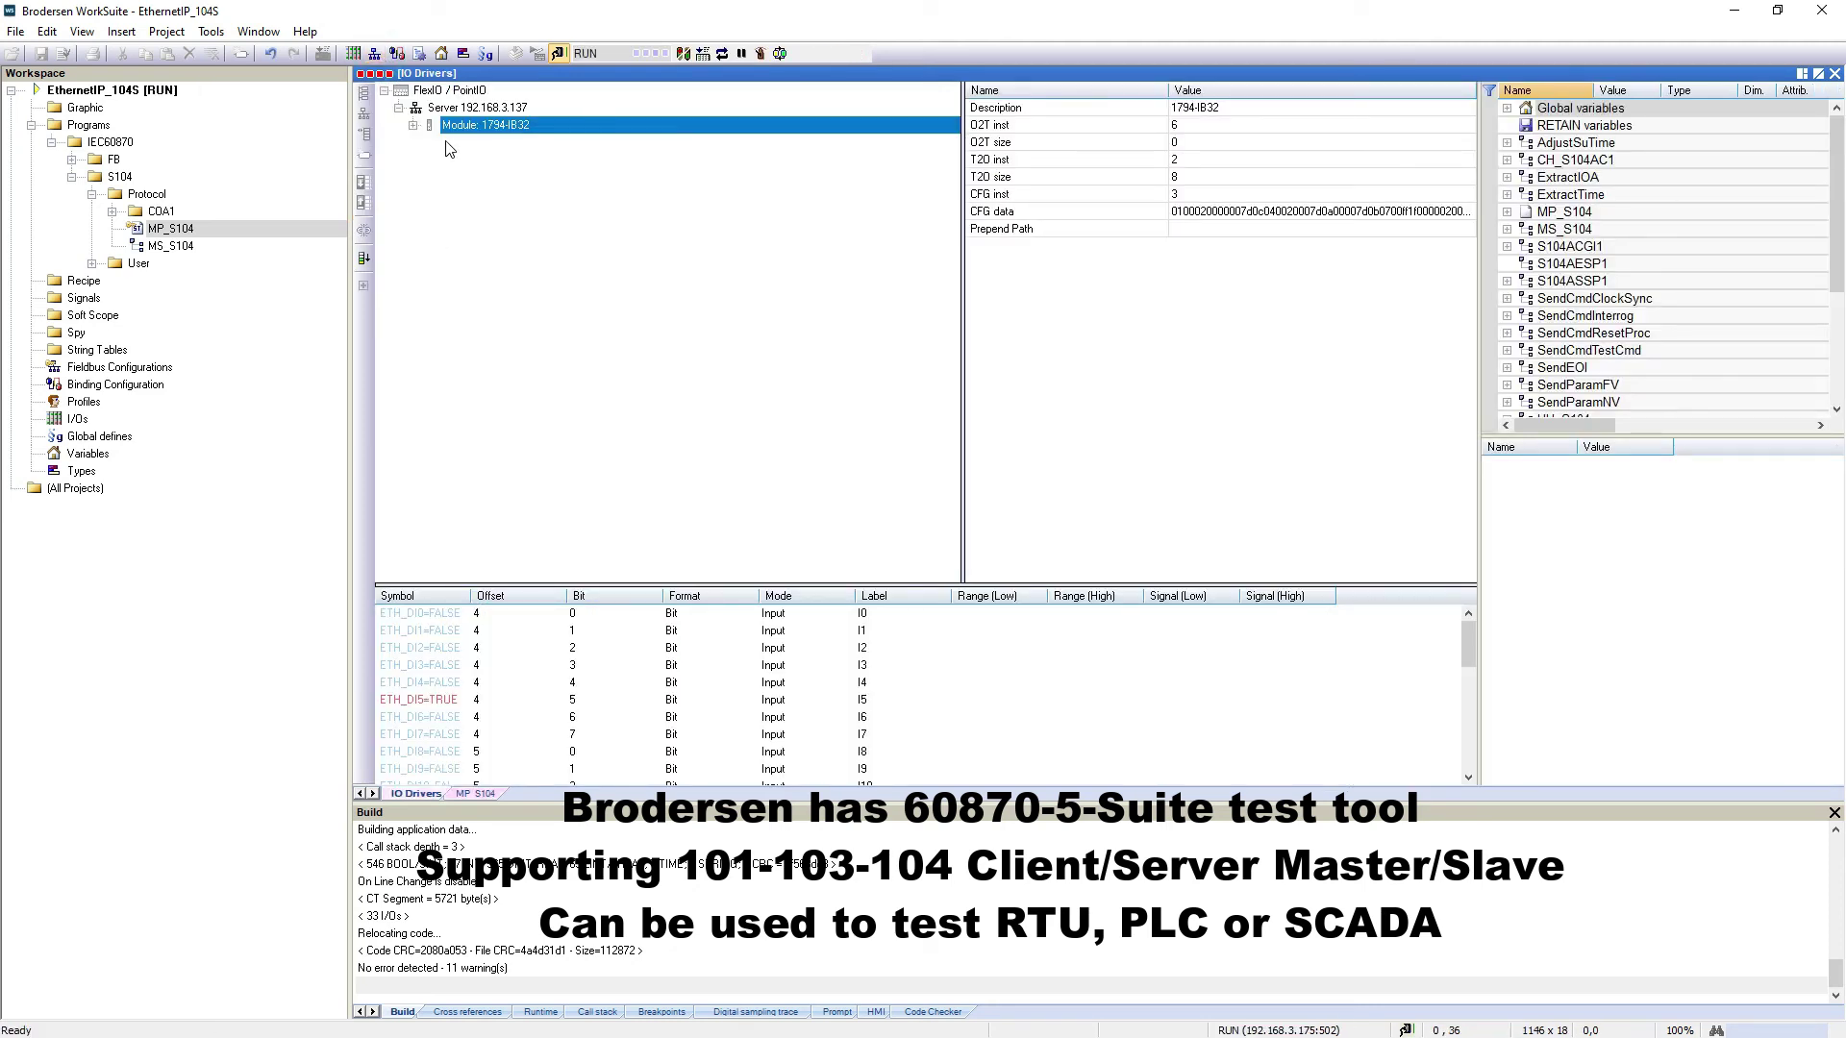
left_click(414, 126)
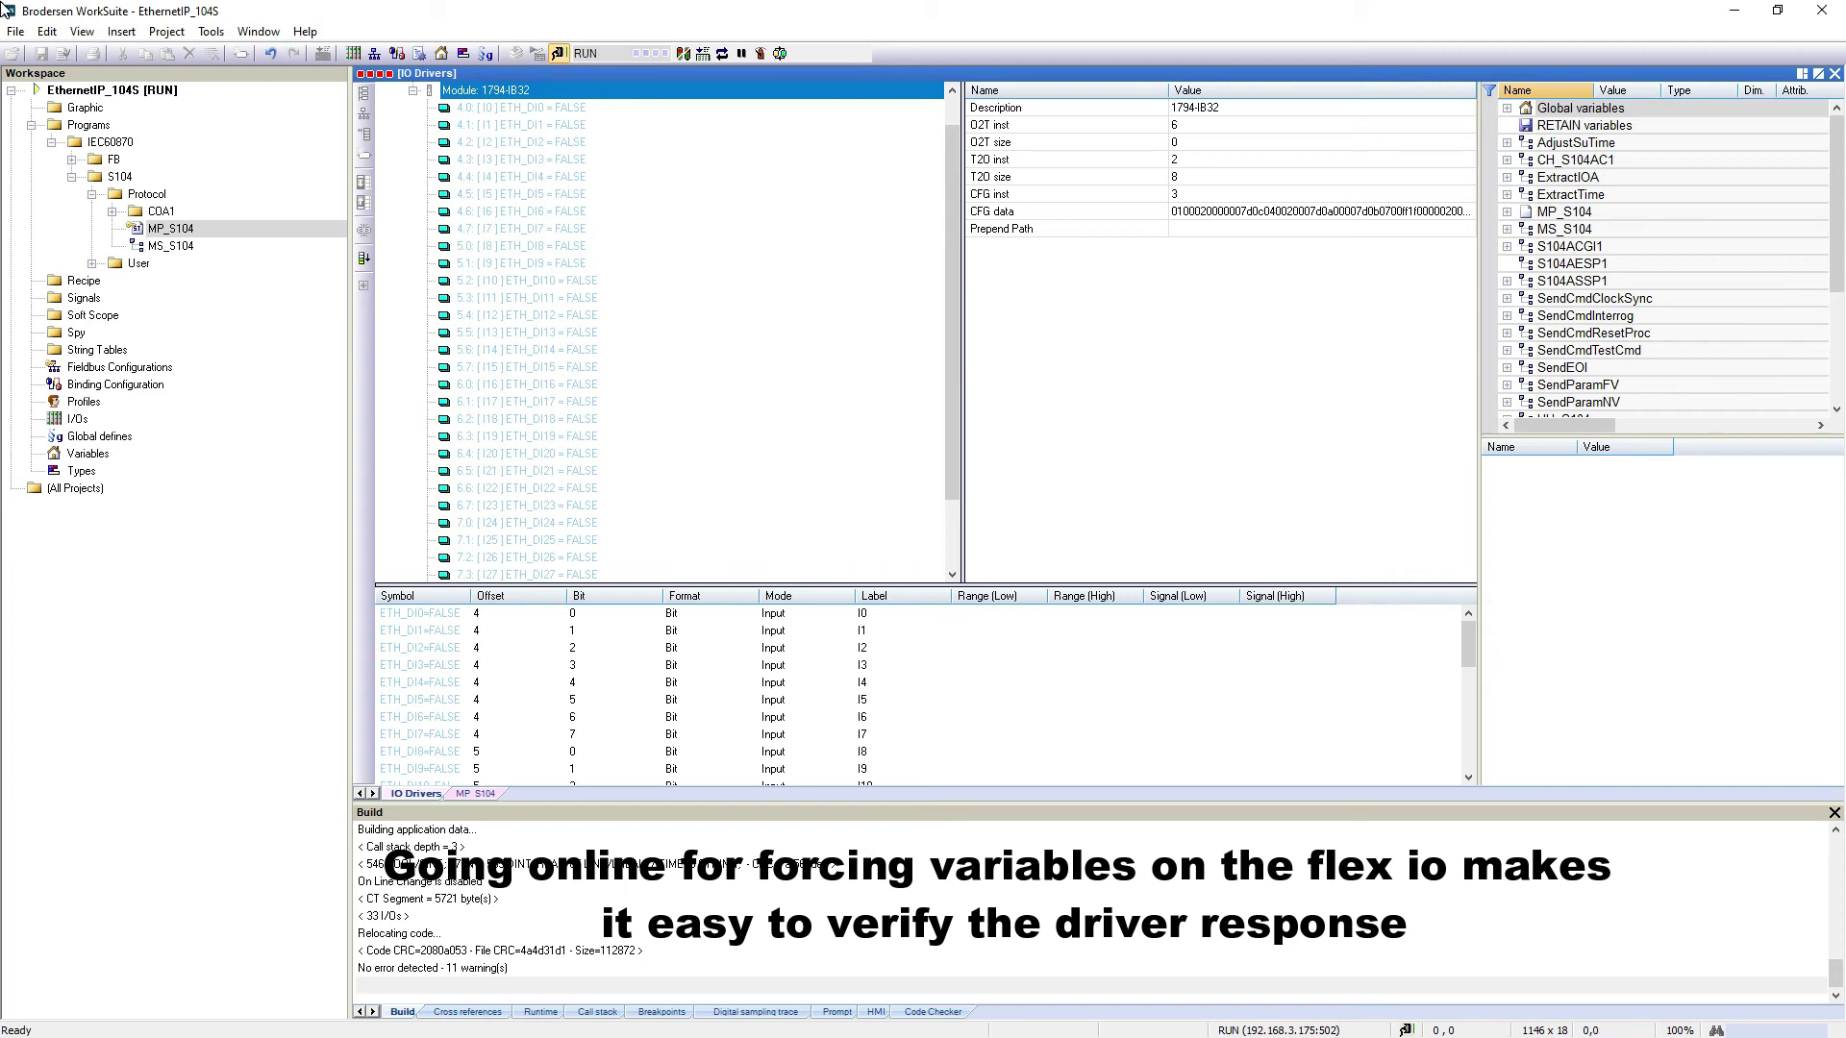
- Switch to the IEC60870-5-104 Controlling Station test tool and take its 104 client online with 192.168.3.175 on port 2404
key("alt+Tab")
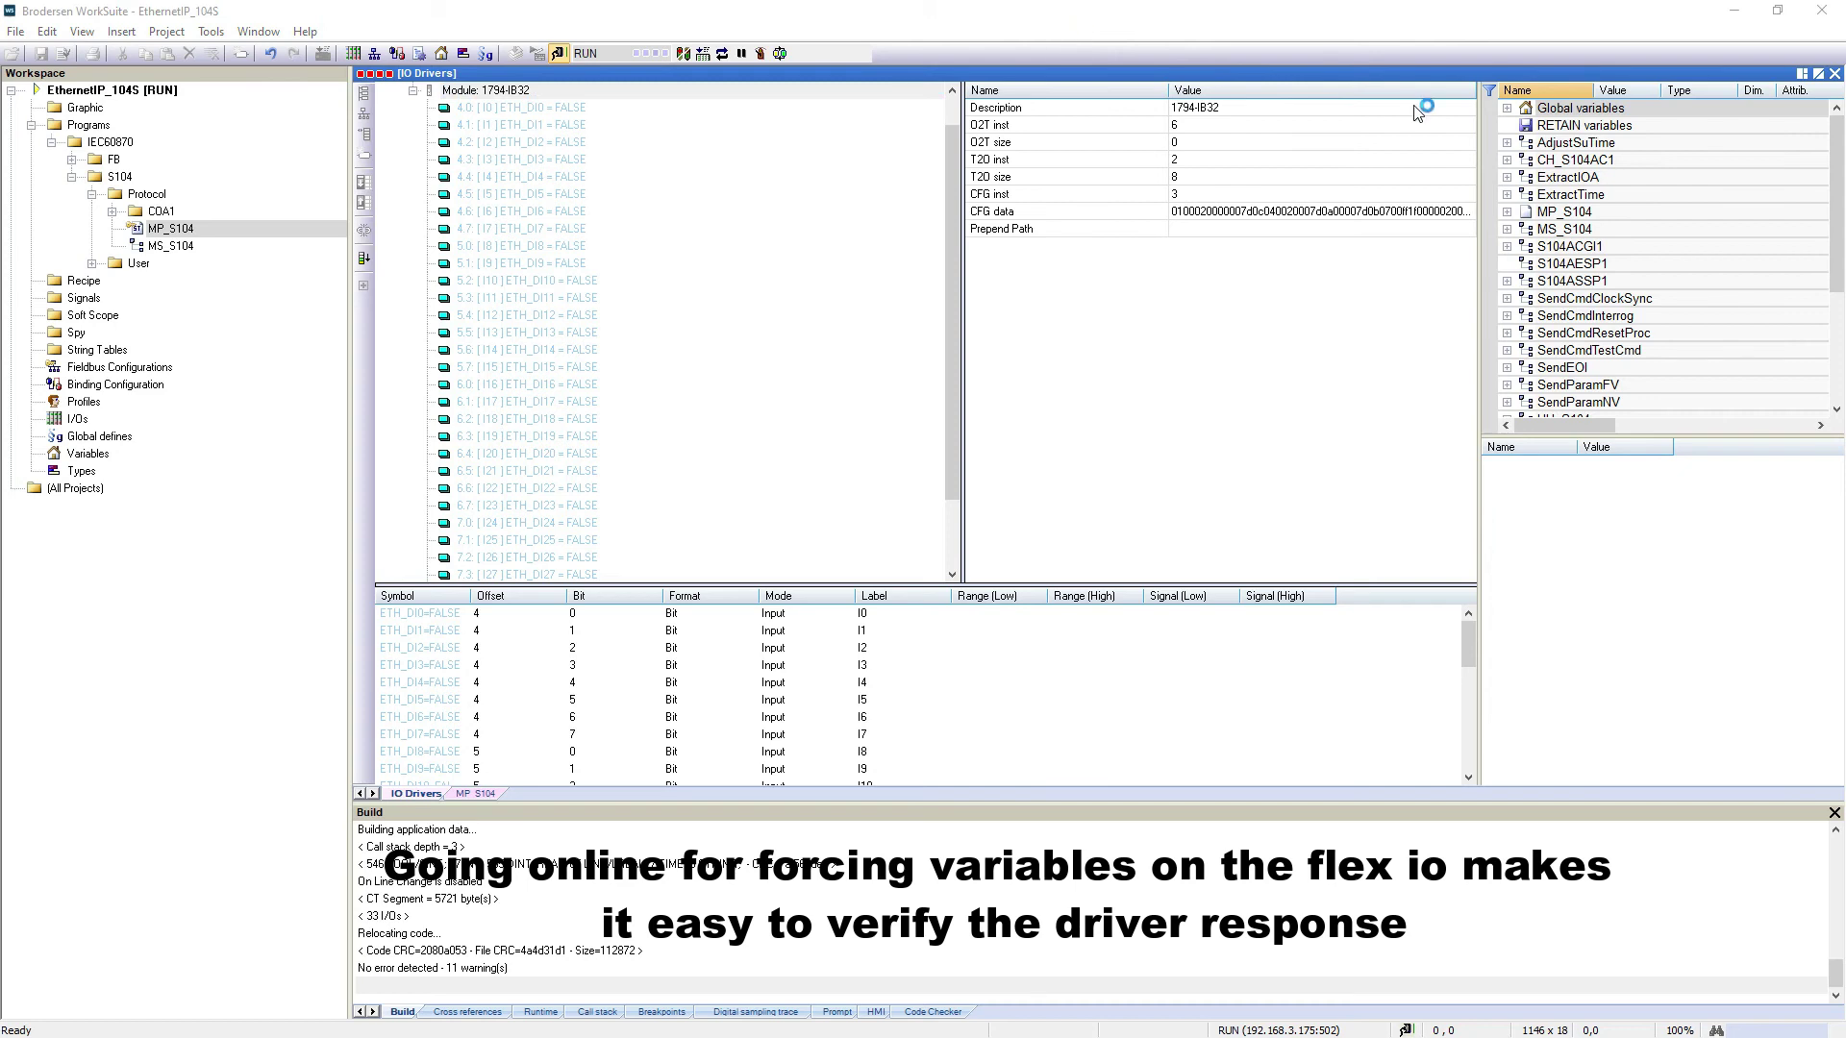
left_click_drag(731, 175, 995, 142)
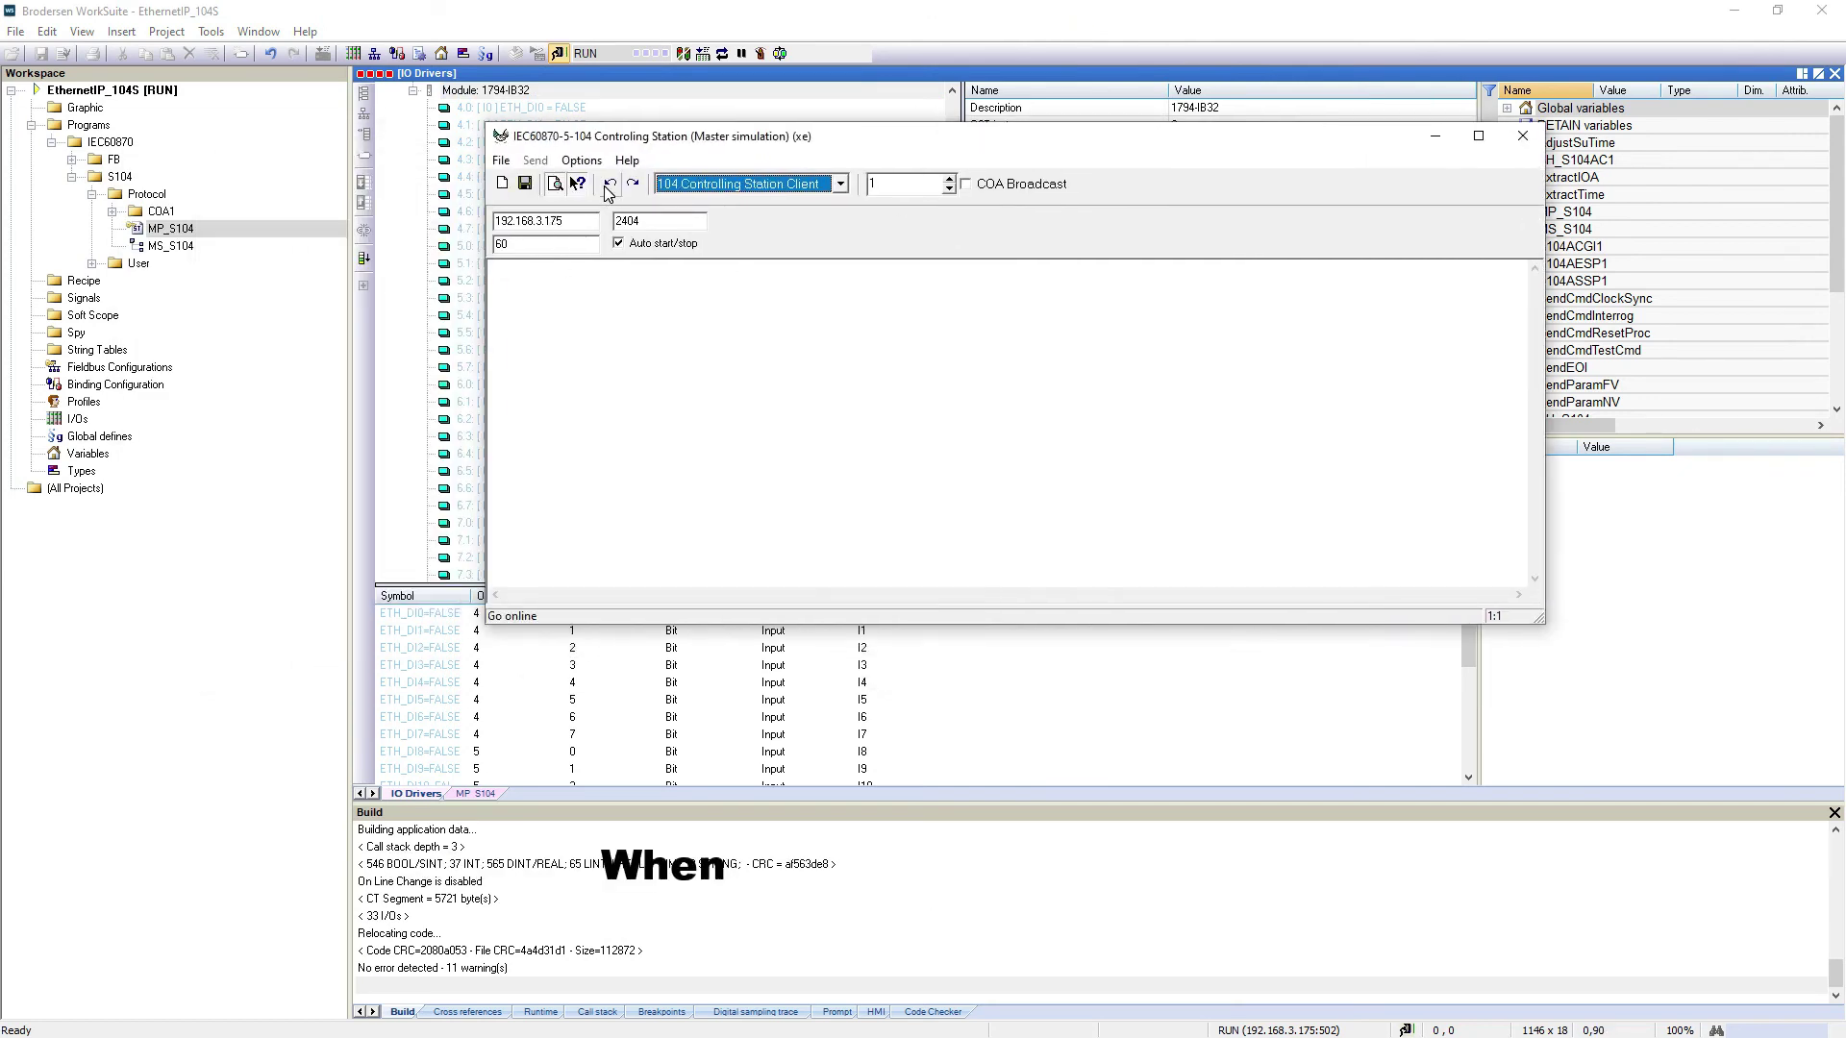
left_click(608, 185)
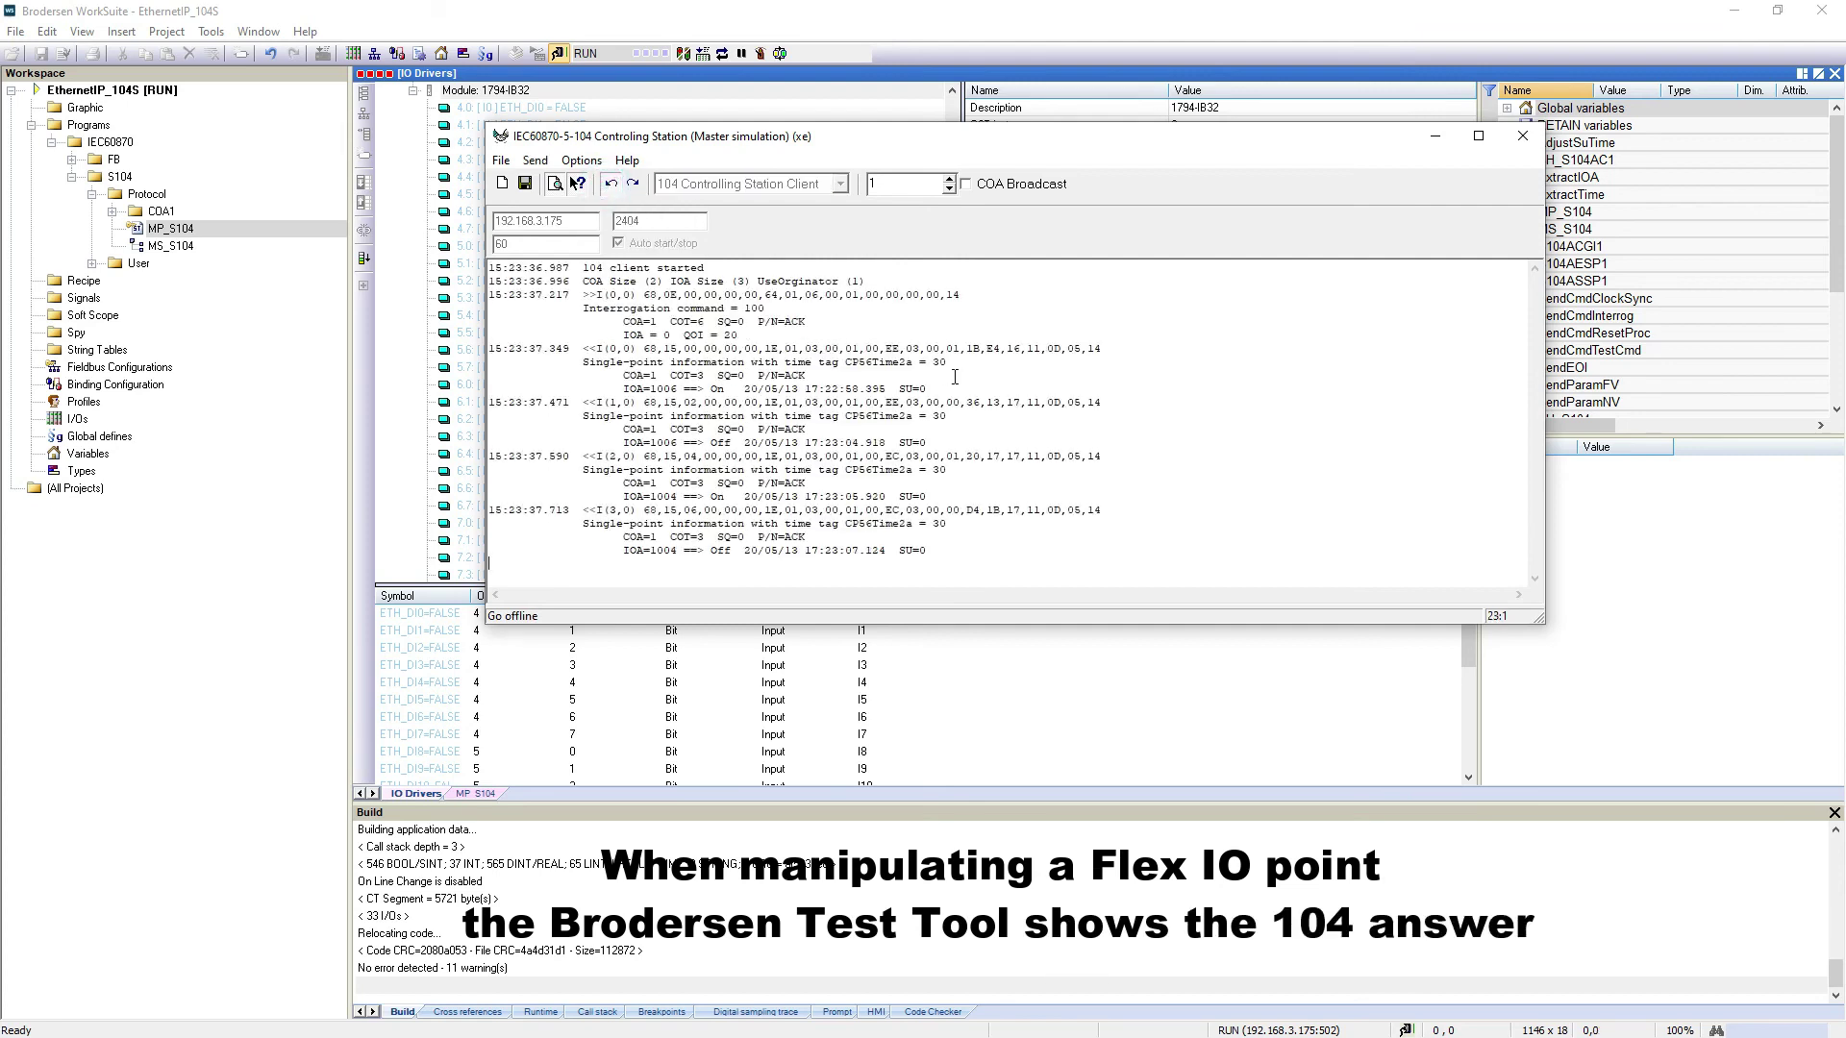
- Clear the message log of the 104 Controlling Station client
left_click(955, 376)
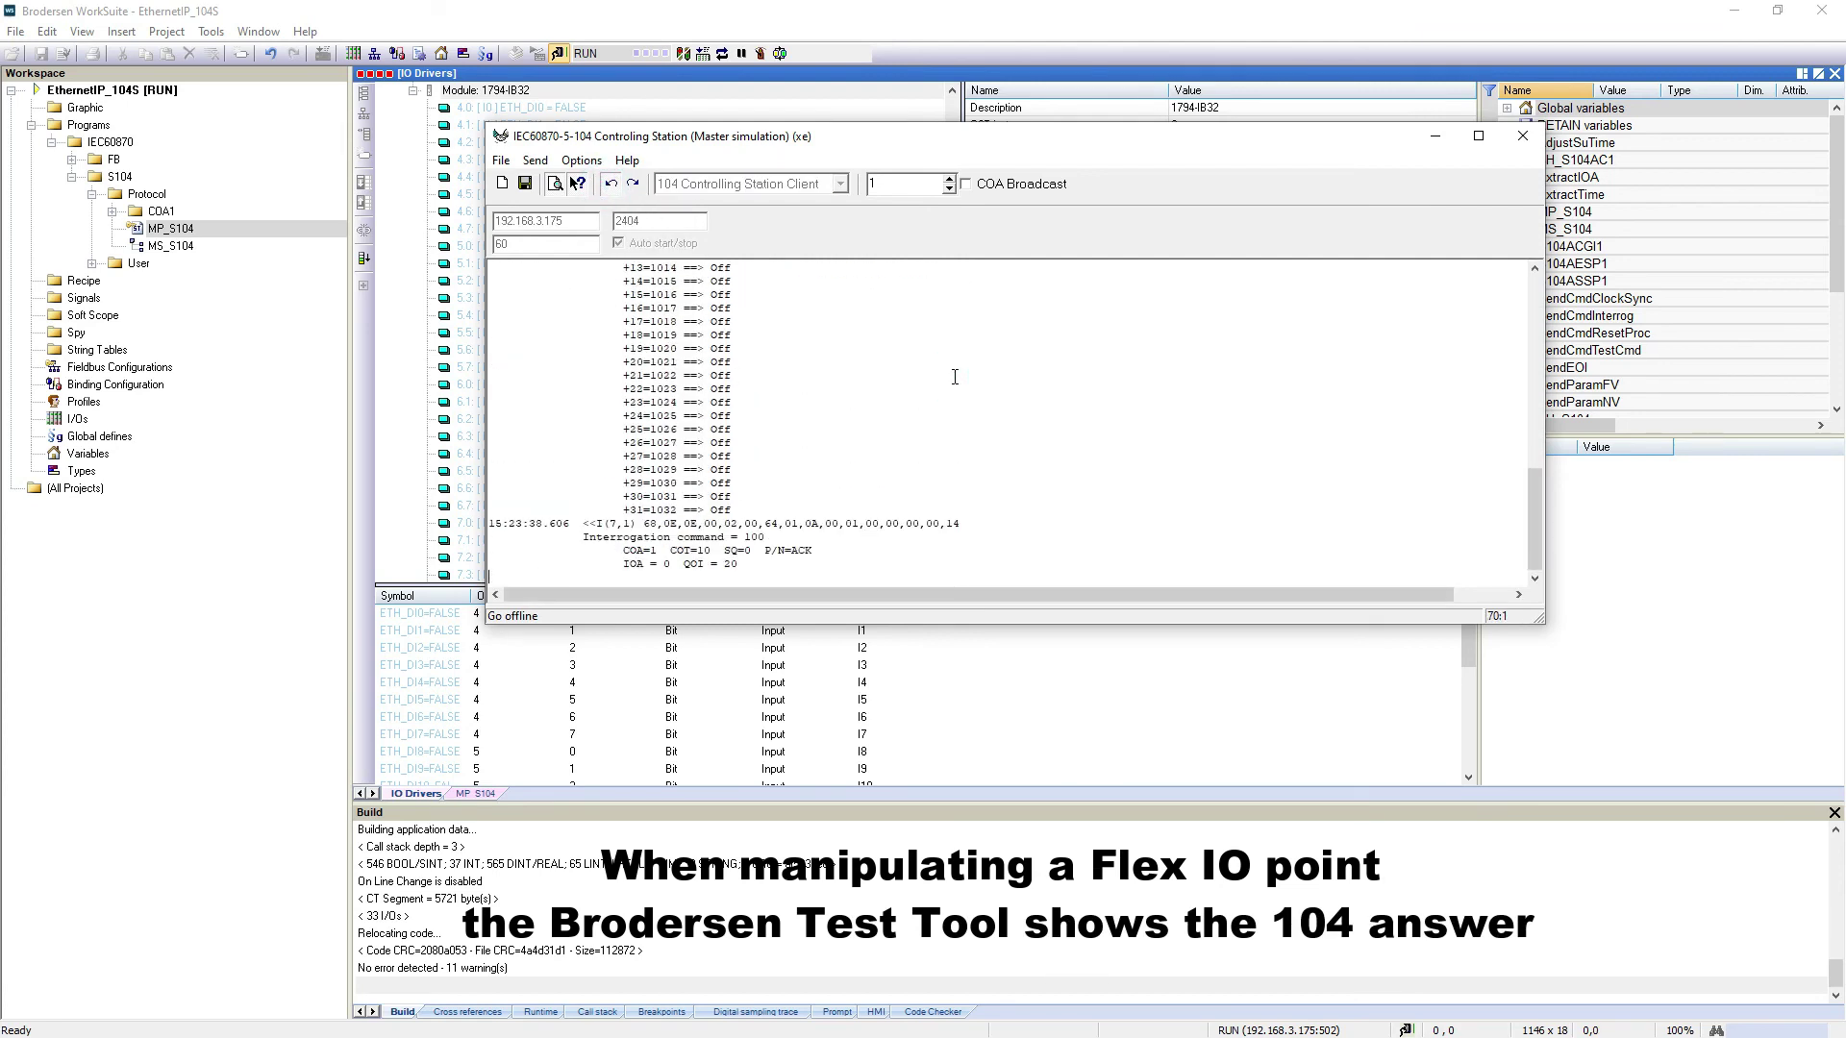
right_click(955, 377)
left_click(966, 381)
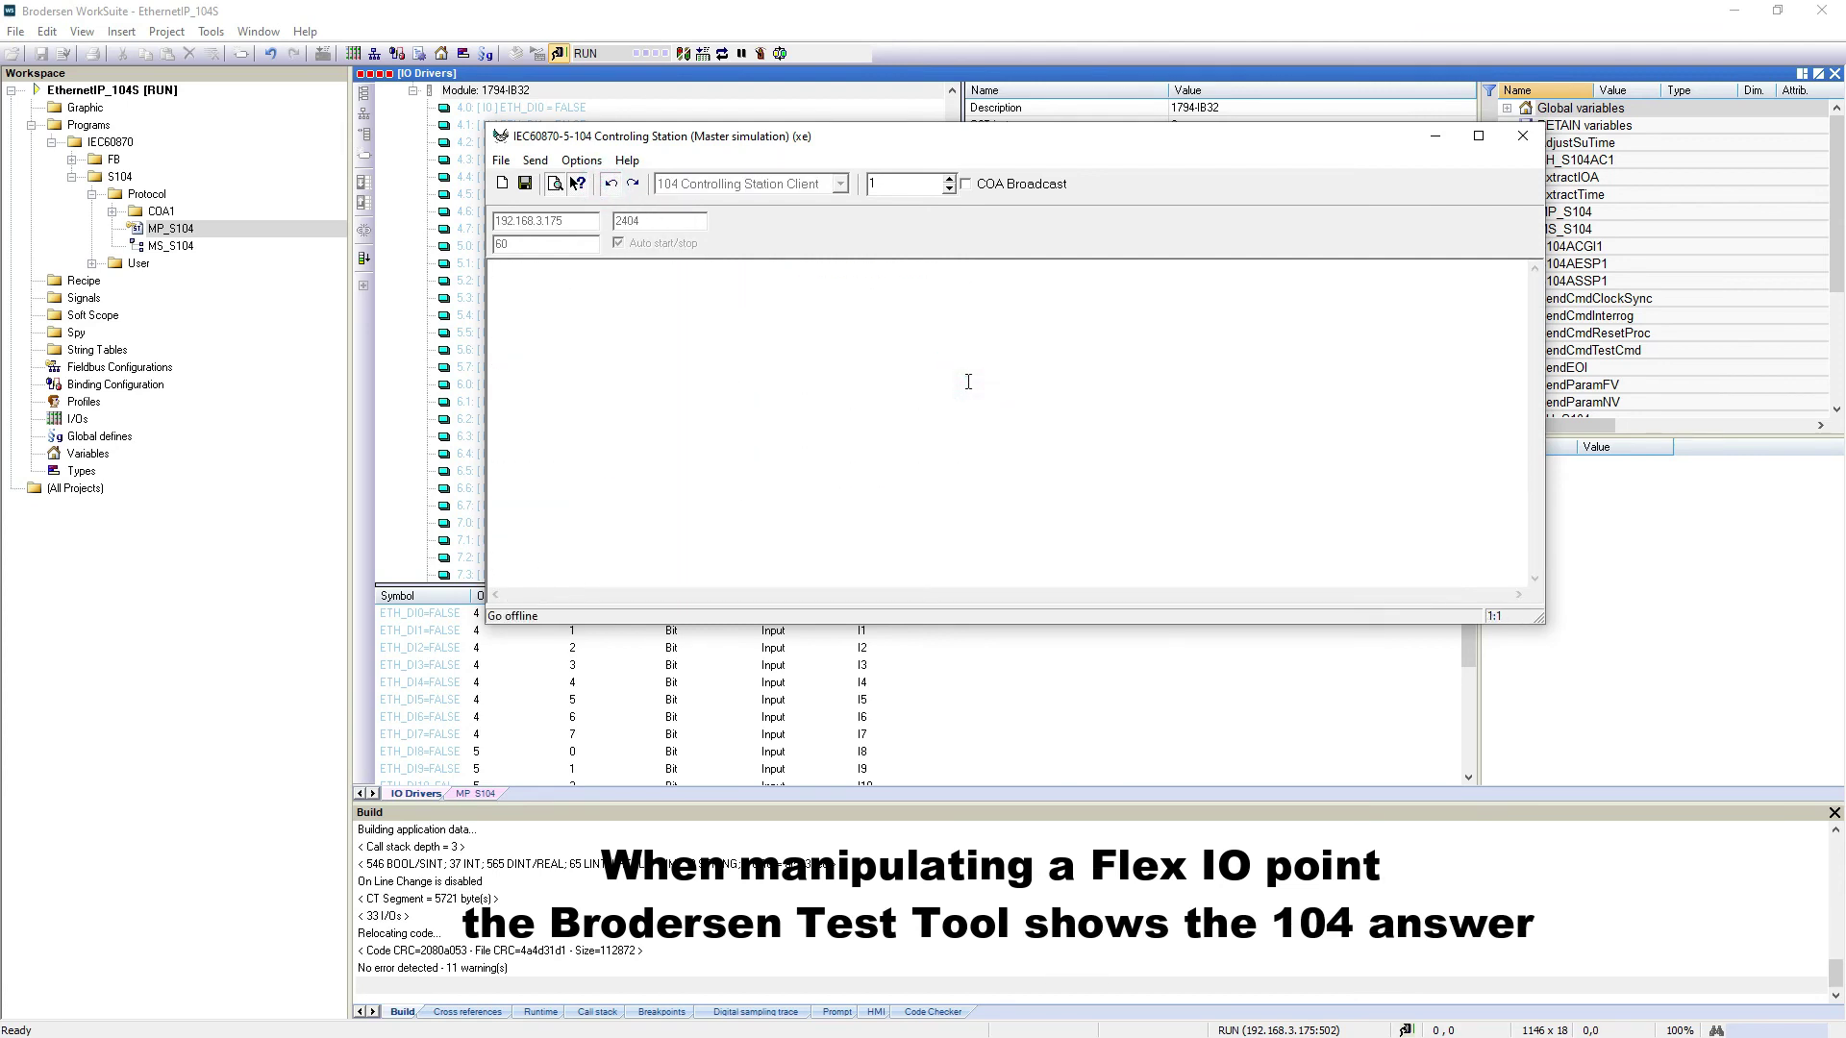